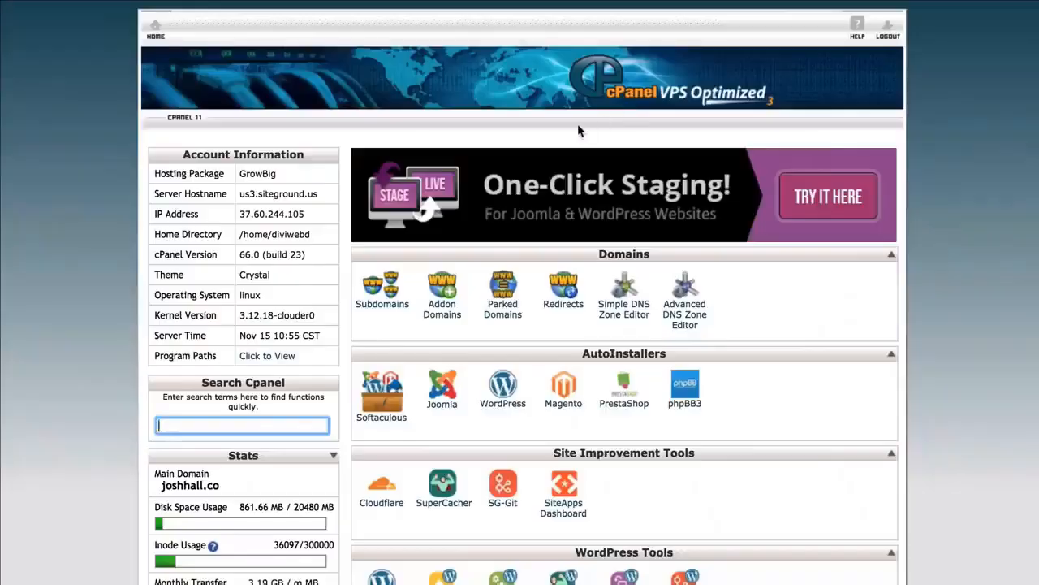
Open the File Manager at the document root for dev.joshhall.co with hidden files shown
scroll(577, 123, "down", 5)
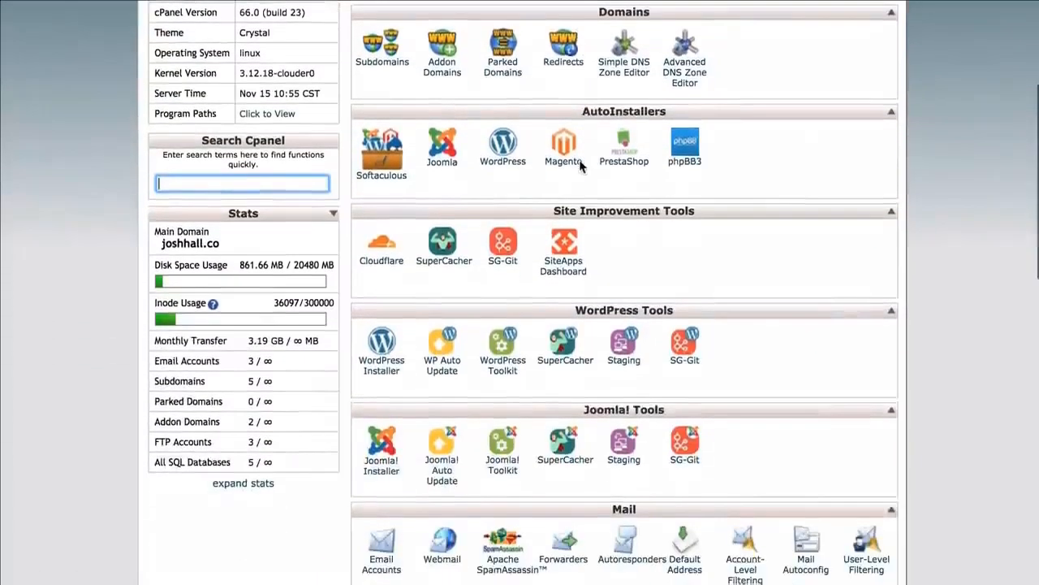
scroll(579, 166, "down", 1)
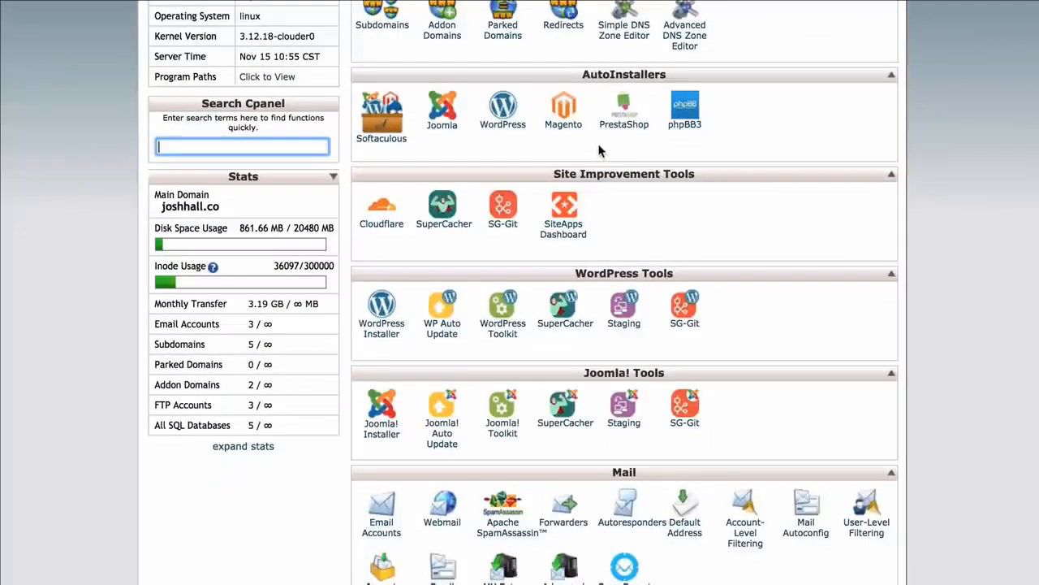
scroll(585, 148, "down", 3)
scroll(585, 148, "down", 4)
scroll(585, 148, "up", 3)
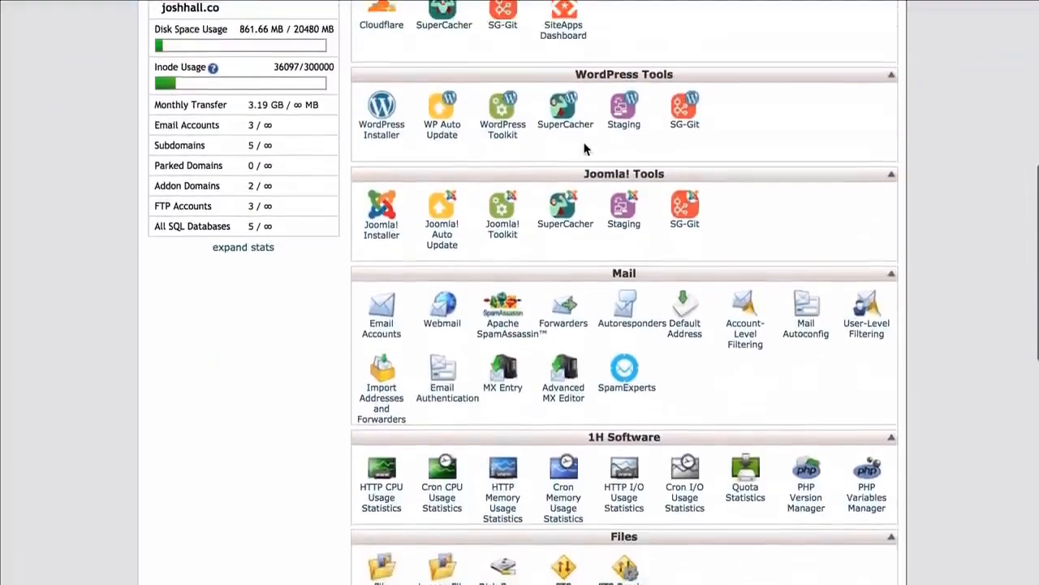
scroll(584, 148, "up", 7)
scroll(973, 238, "down", 18)
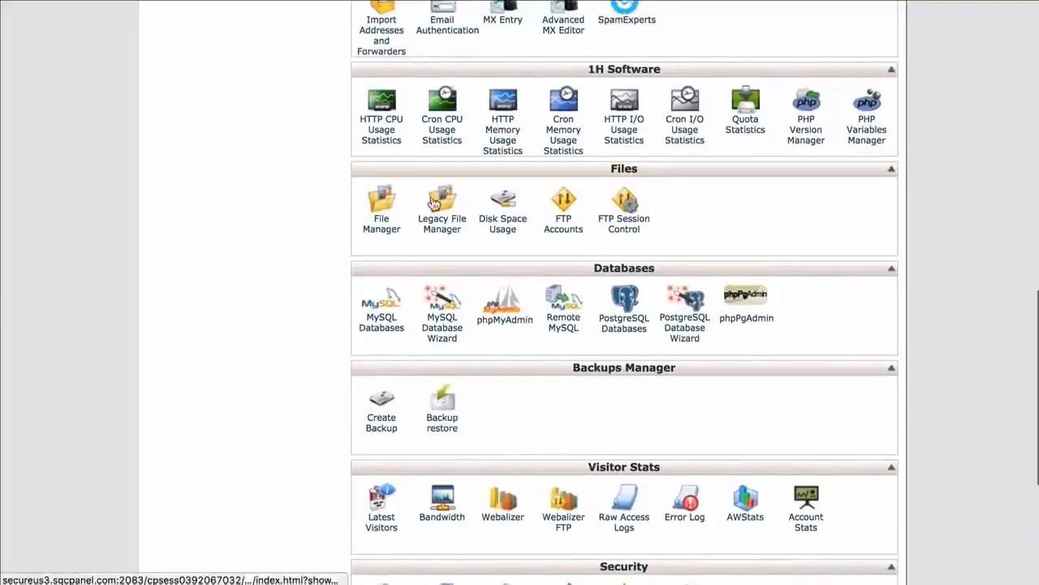
left_click(386, 203)
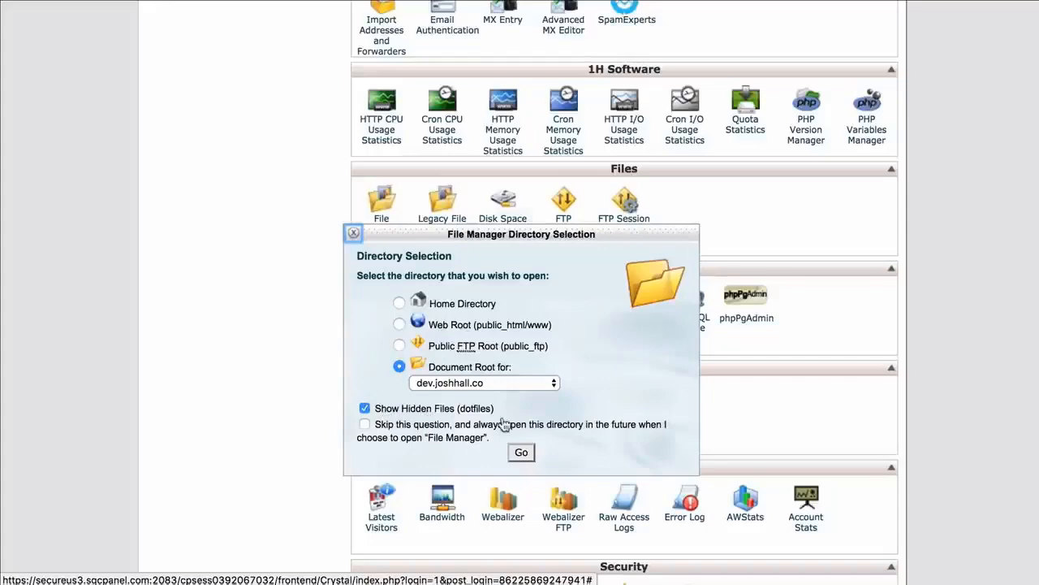
left_click(521, 448)
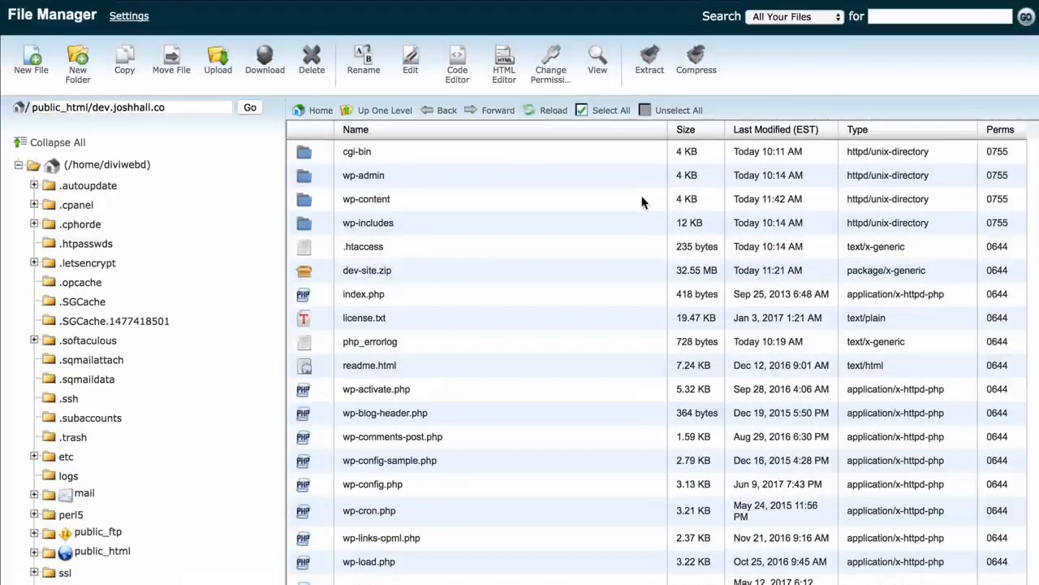
Delete the dev-site.zip file from the site's folder
right_click(409, 270)
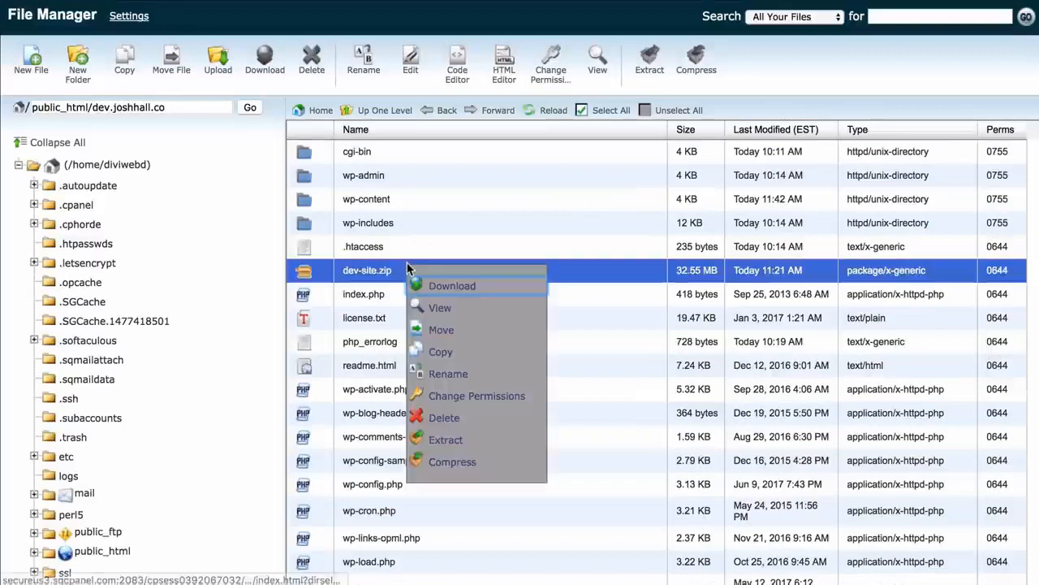
left_click(443, 418)
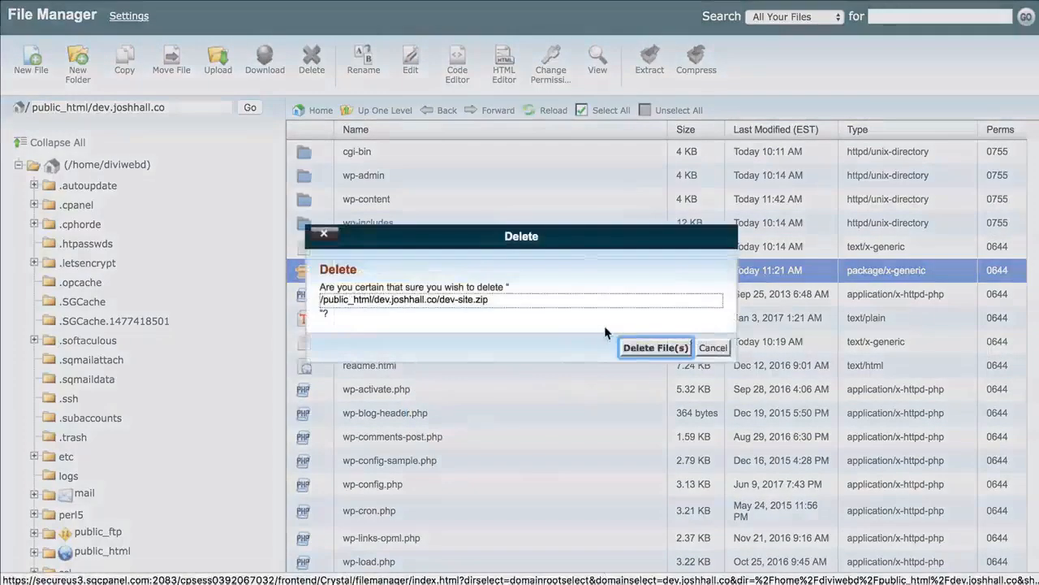
left_click(633, 346)
scroll(535, 281, "down", 4)
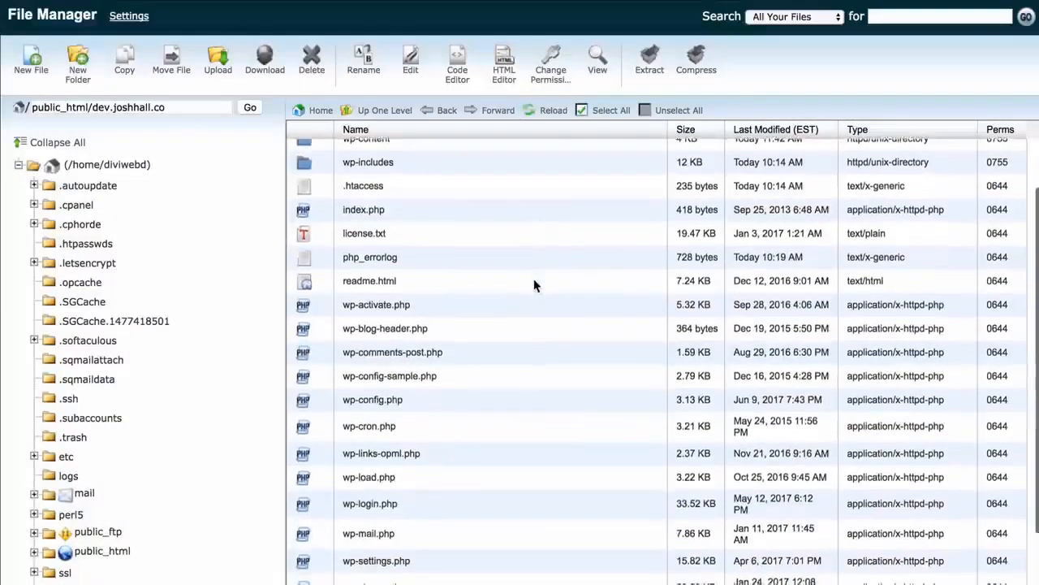
scroll(531, 280, "up", 5)
scroll(584, 343, "down", 5)
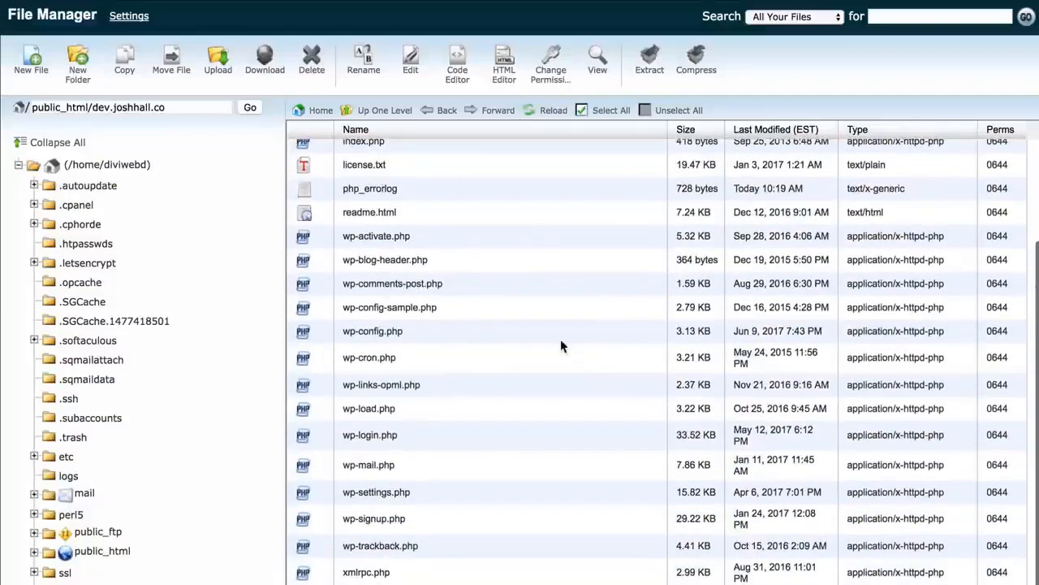
scroll(560, 341, "up", 3)
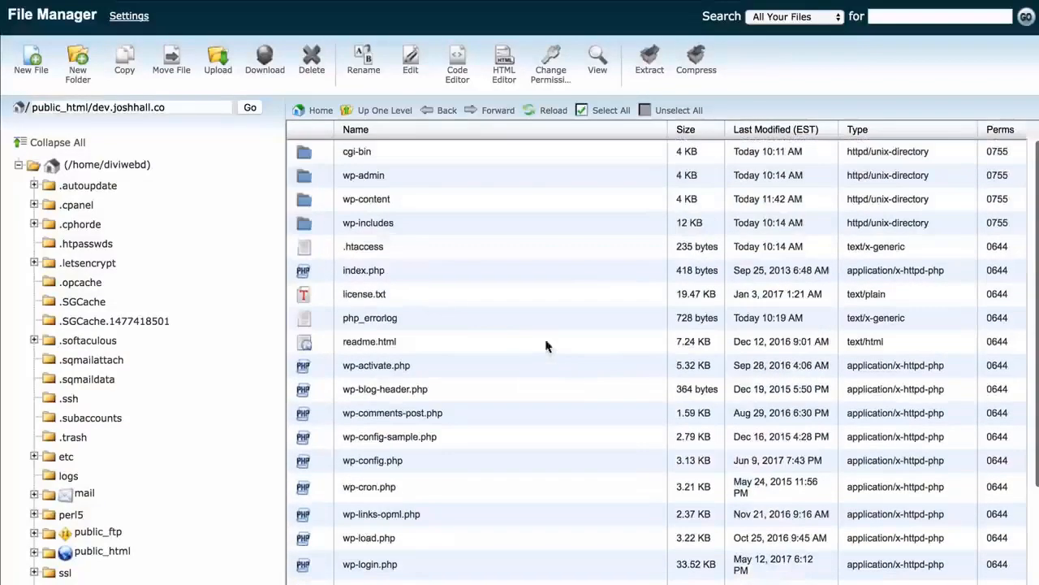
scroll(541, 371, "down", 3)
scroll(543, 372, "up", 3)
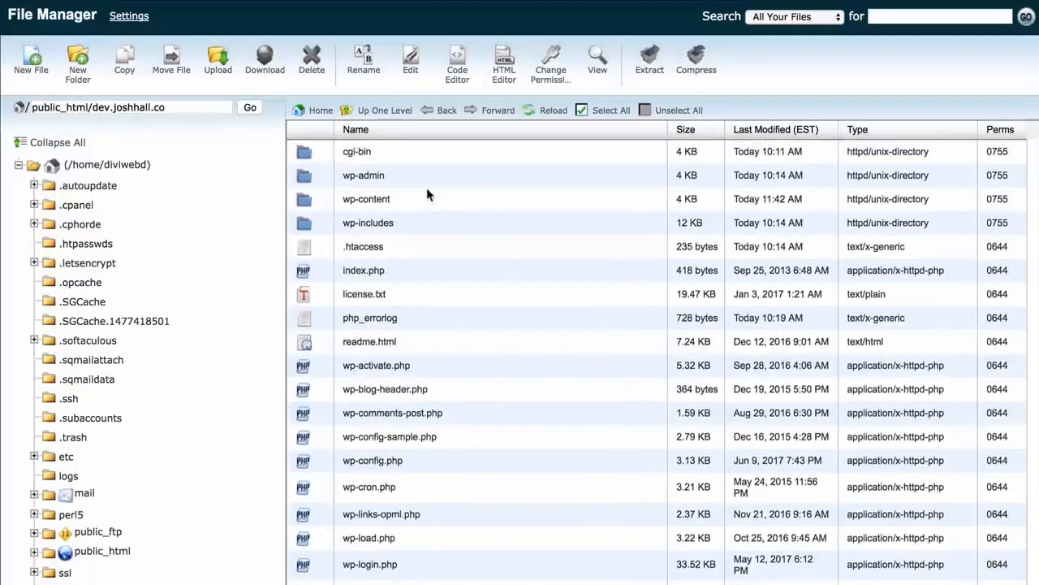
Compress the wp-content folder into a Zip archive saved in the same directory
left_click(402, 199)
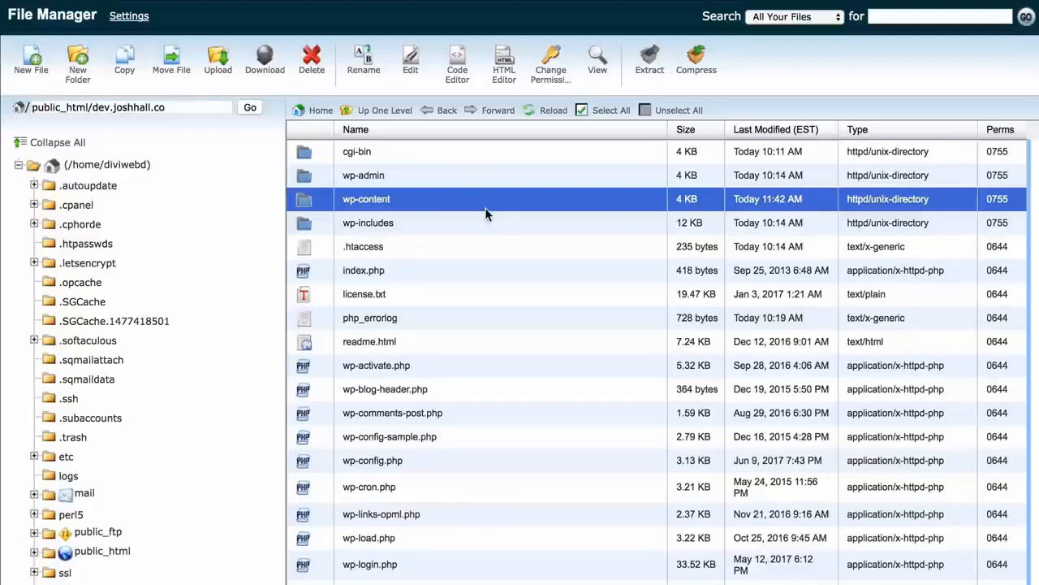
scroll(488, 214, "down", 1)
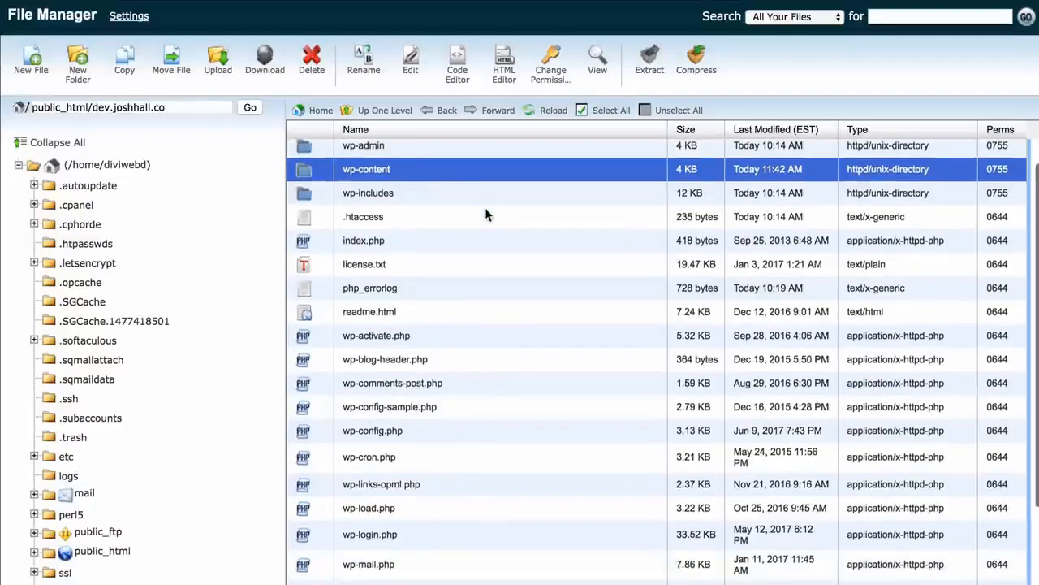
left_click(437, 432)
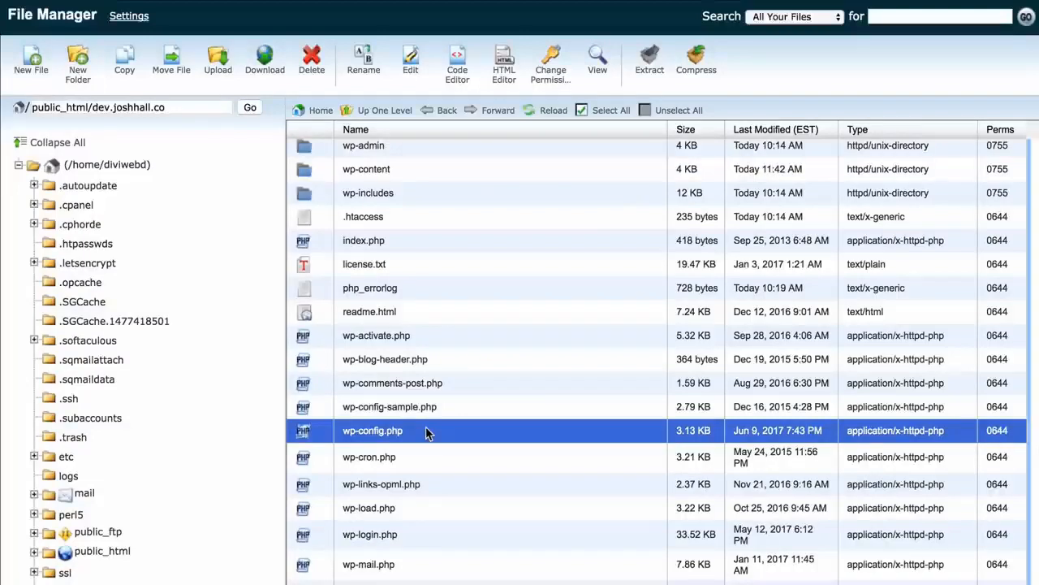
left_click(444, 179)
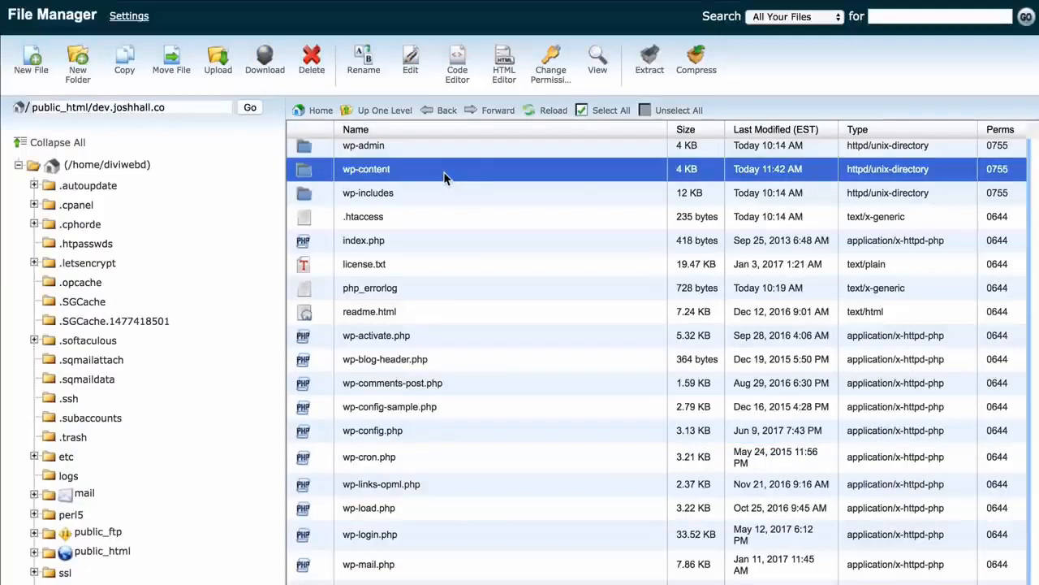
right_click(443, 178)
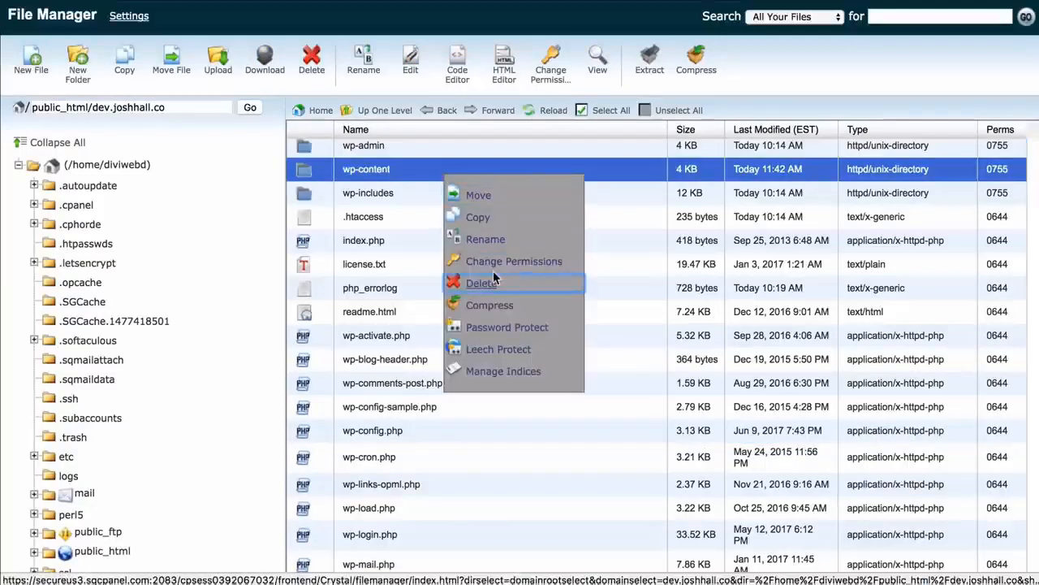
left_click(494, 304)
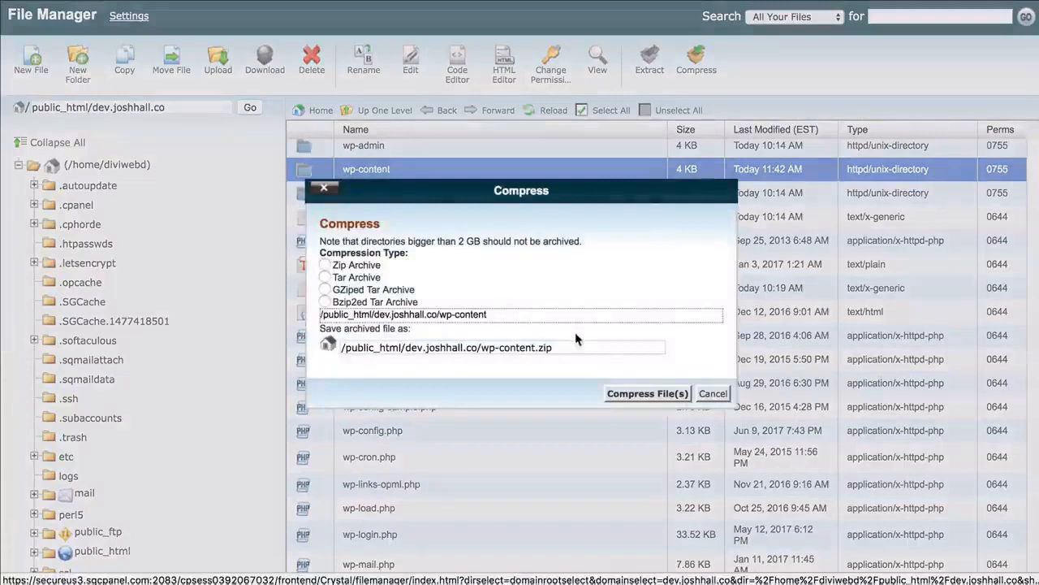
left_click(324, 265)
left_click(646, 393)
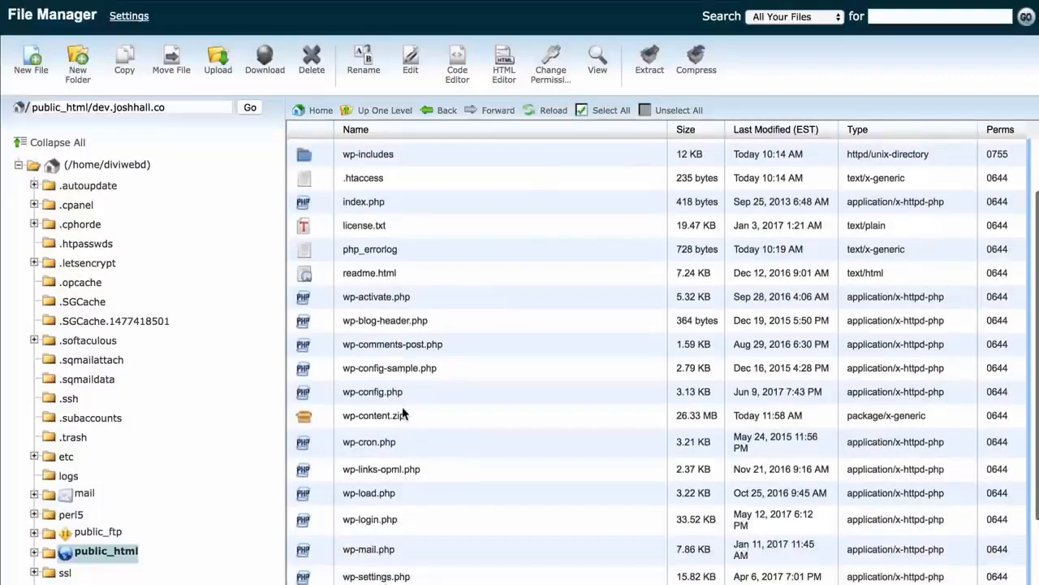
Download the wp-content.zip archive and the wp-config.php file to the computer
left_click(436, 416)
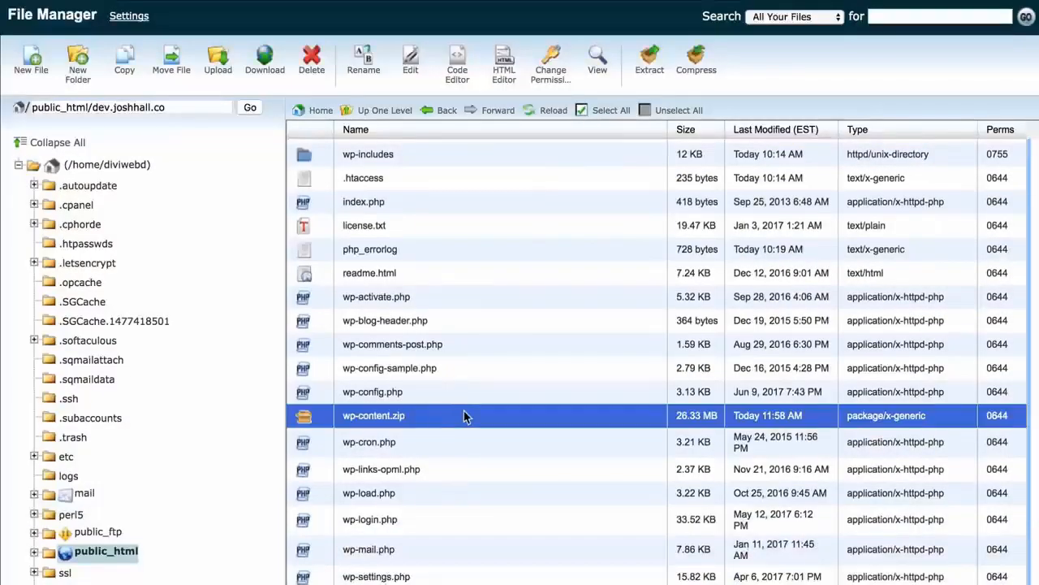
right_click(464, 415)
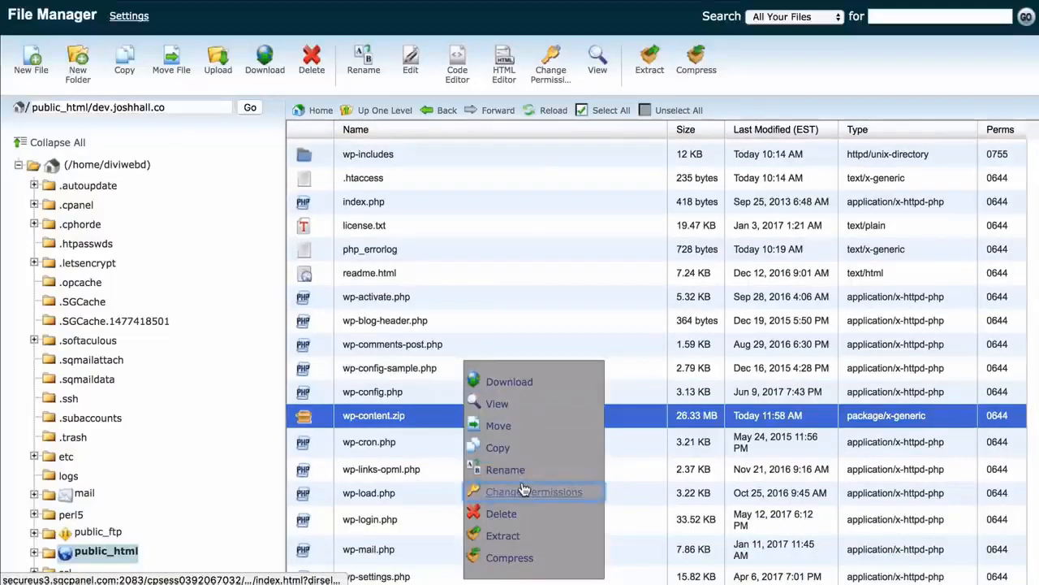
scroll(459, 303, "down", 2)
left_click(456, 306)
right_click(453, 303)
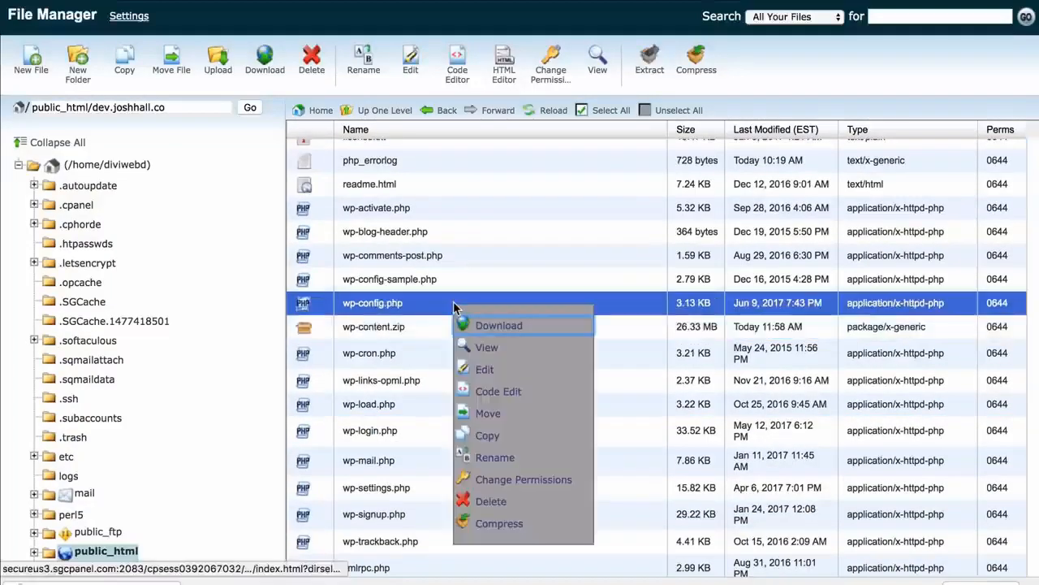
left_click(477, 324)
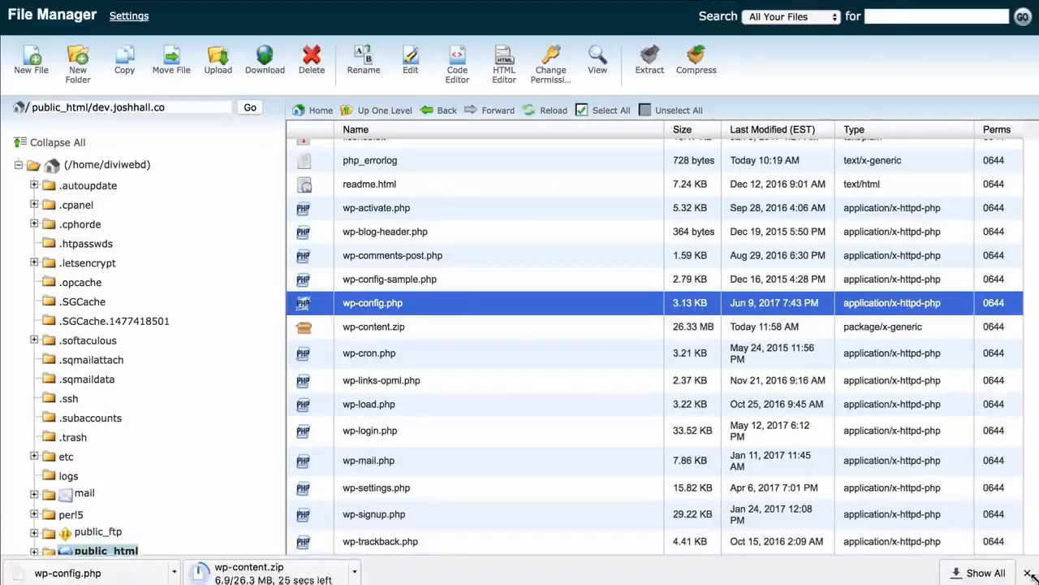
Open phpMyAdmin and select the diviwebd_wp369 database
scroll(721, 343, "up", 3)
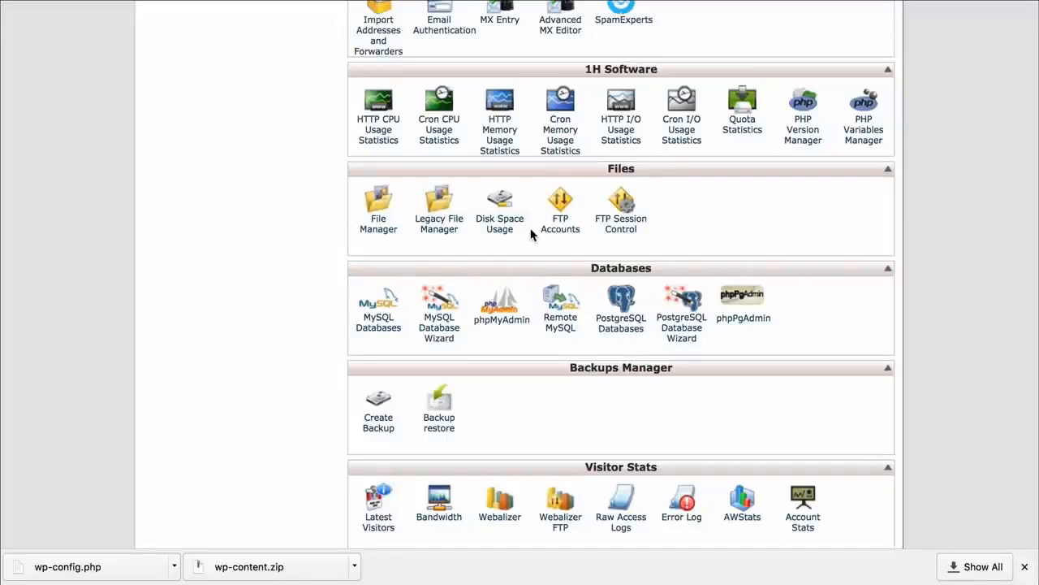
left_click(1025, 566)
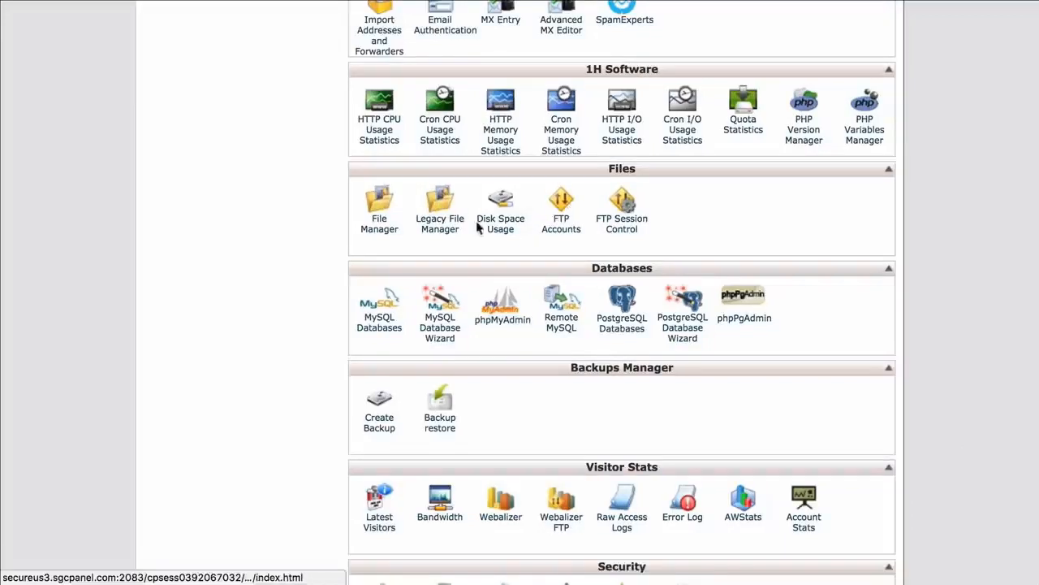
left_click(510, 313)
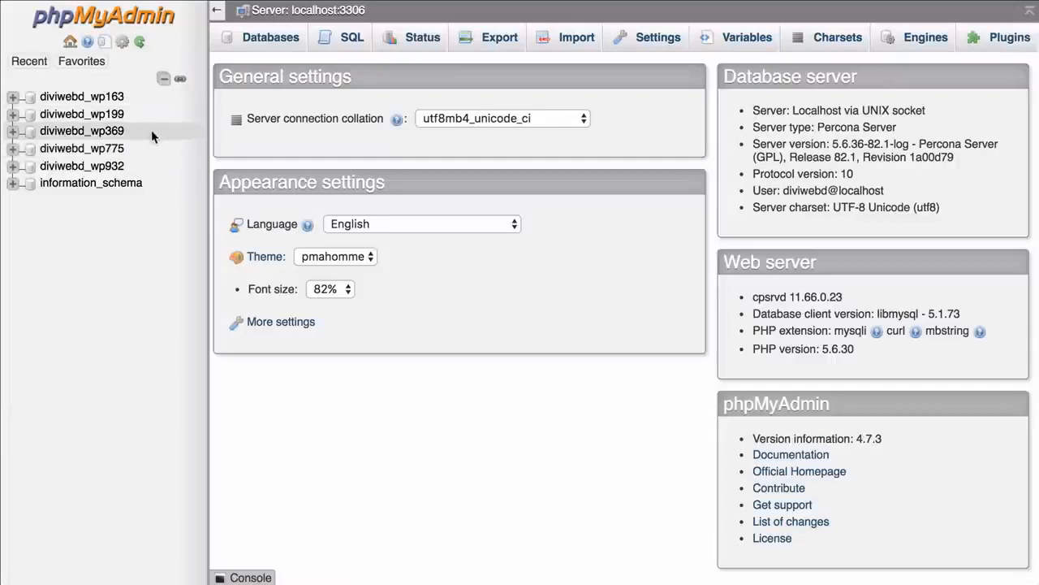
left_click(53, 137)
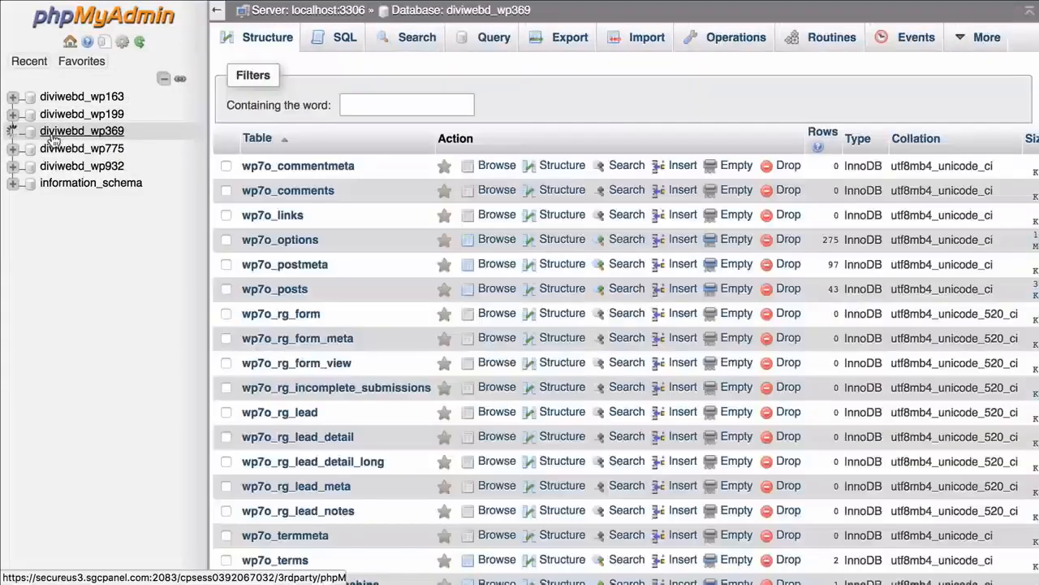
Browse the wp7o_options table to inspect the site URL settings
scroll(402, 224, "down", 2)
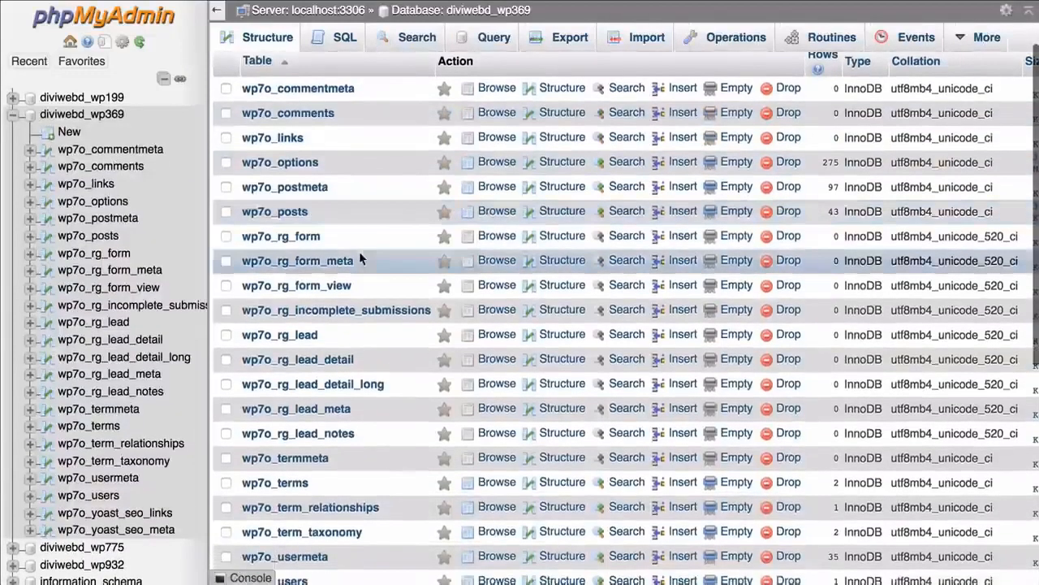
scroll(359, 251, "up", 3)
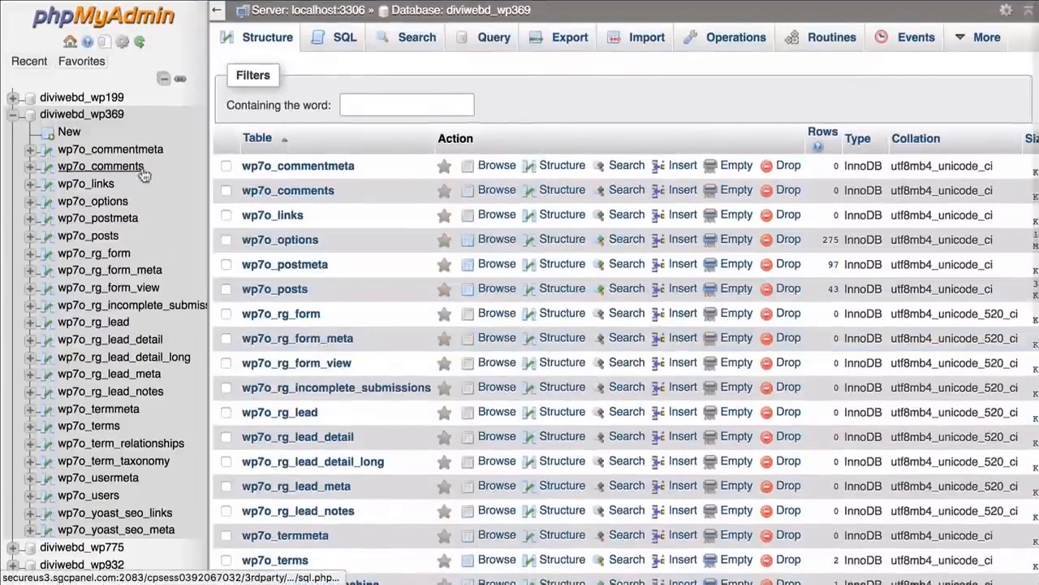
left_click(101, 203)
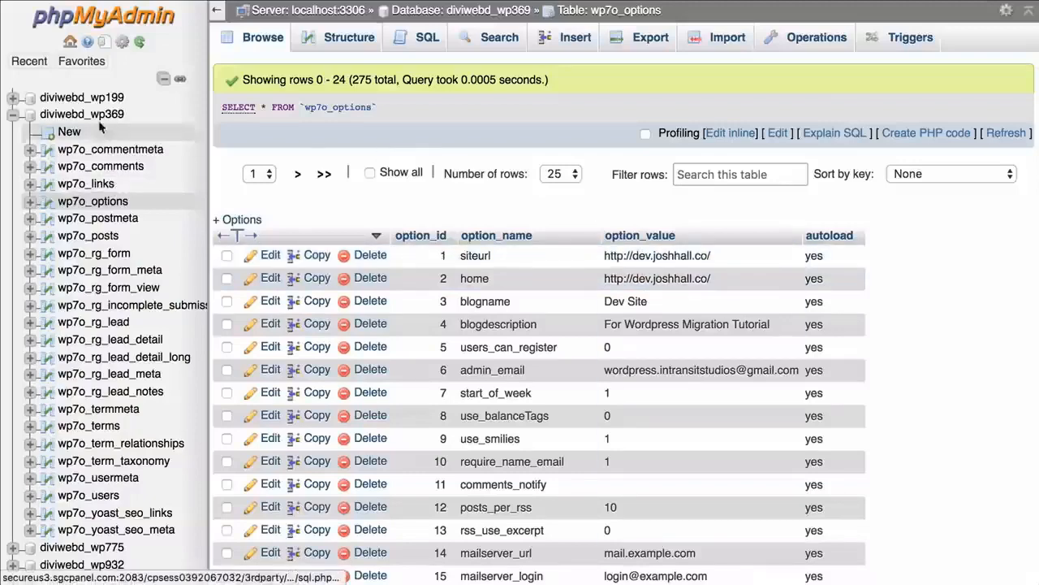
Select all tables of the diviwebd_wp369 database and open its export page
left_click(85, 117)
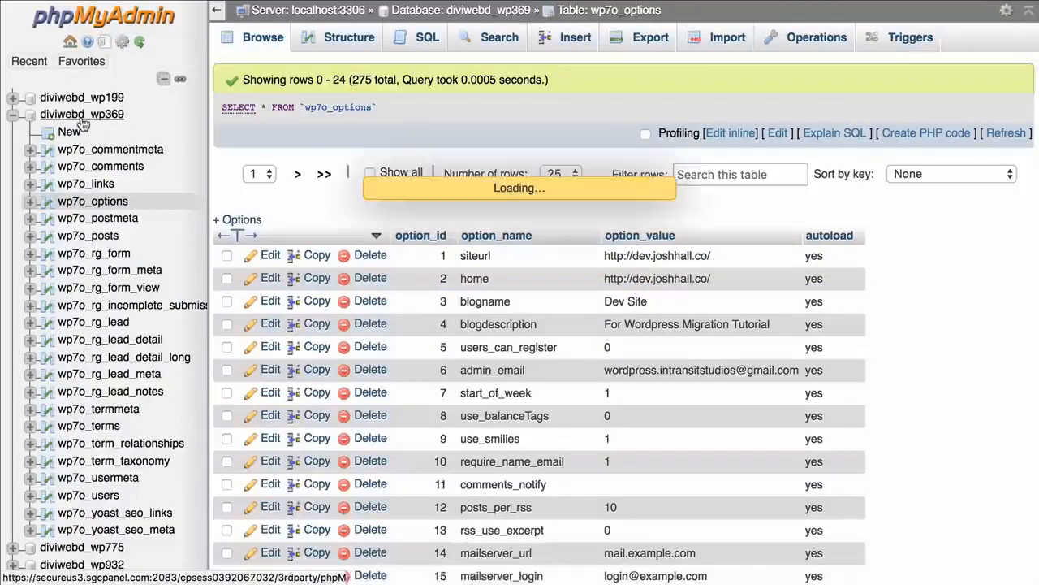
scroll(474, 264, "down", 3)
scroll(474, 264, "down", 3)
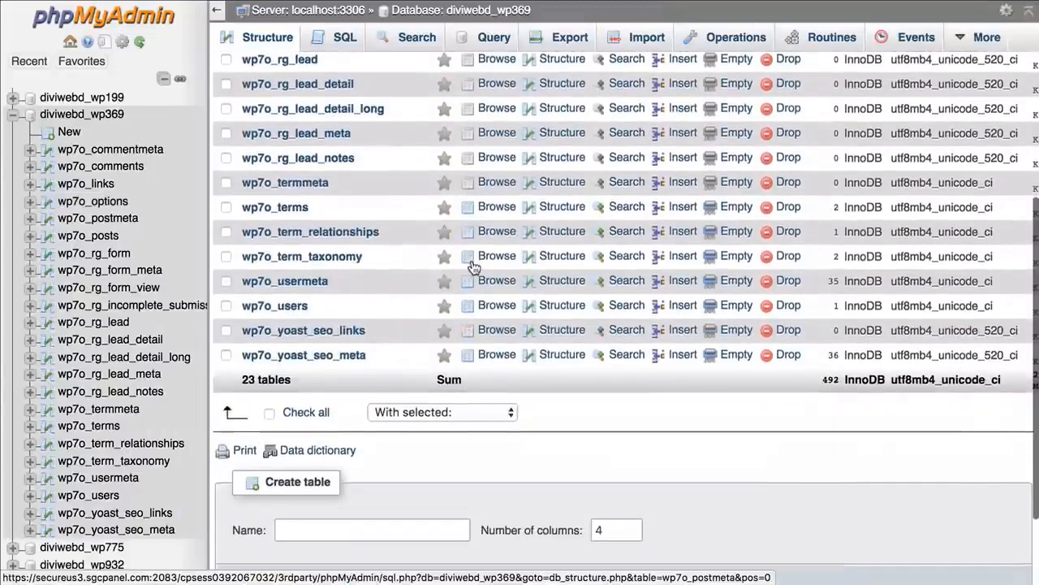
left_click(269, 413)
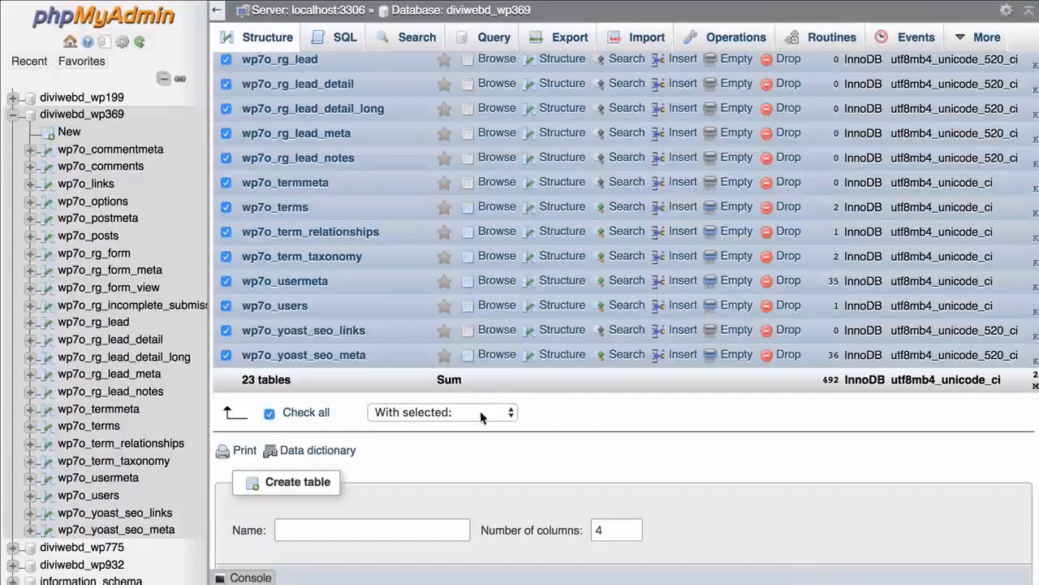
left_click(447, 414)
left_click(586, 441)
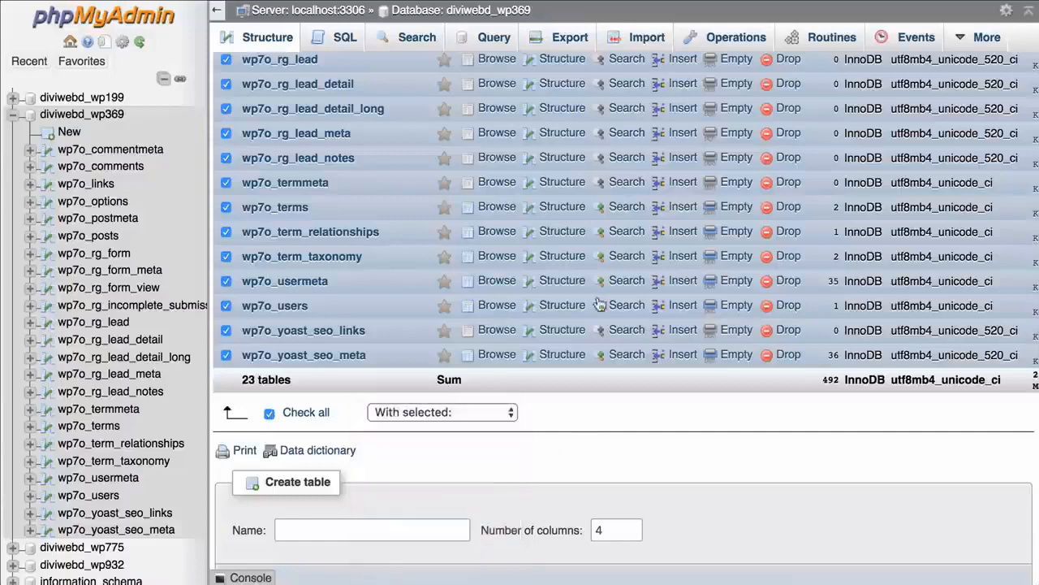
left_click(560, 39)
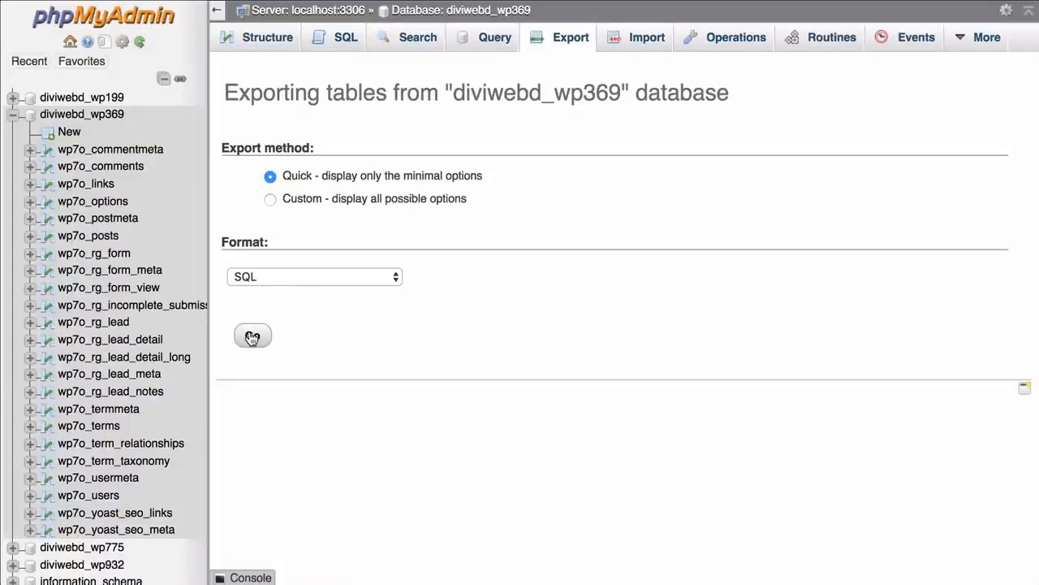
Export the diviwebd_wp369 database with the quick method in SQL format and show the download in its folder
left_click(252, 337)
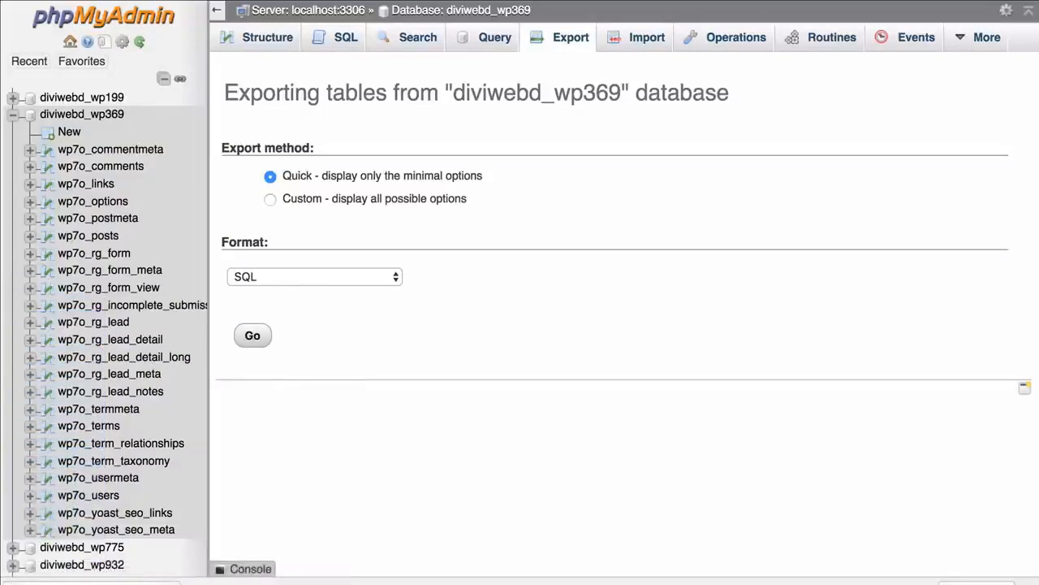
left_click(1031, 580)
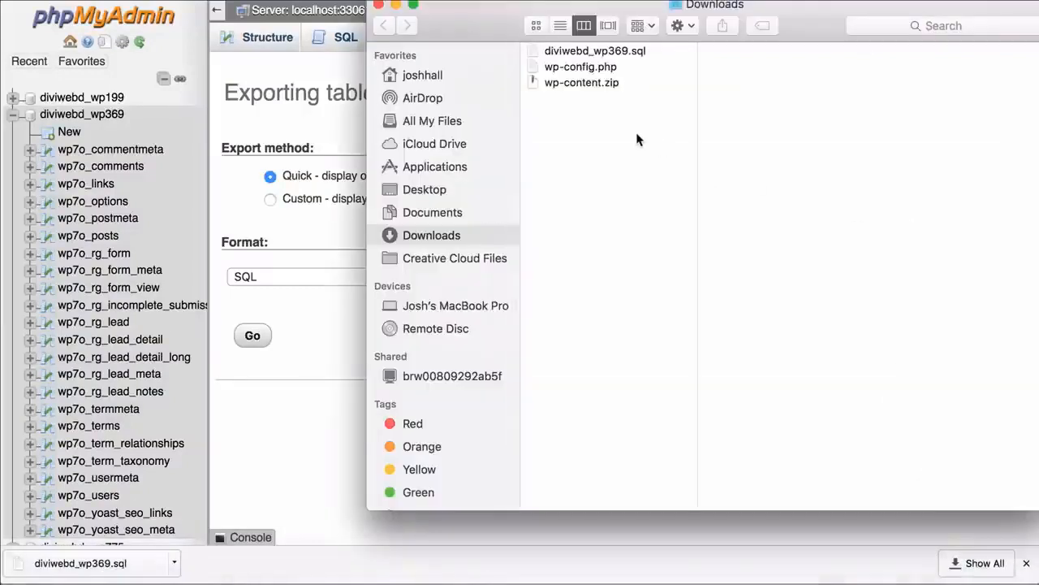
Preview the downloaded SQL dump, wp-config.php and wp-content.zip files in the Downloads folder
left_click(595, 52)
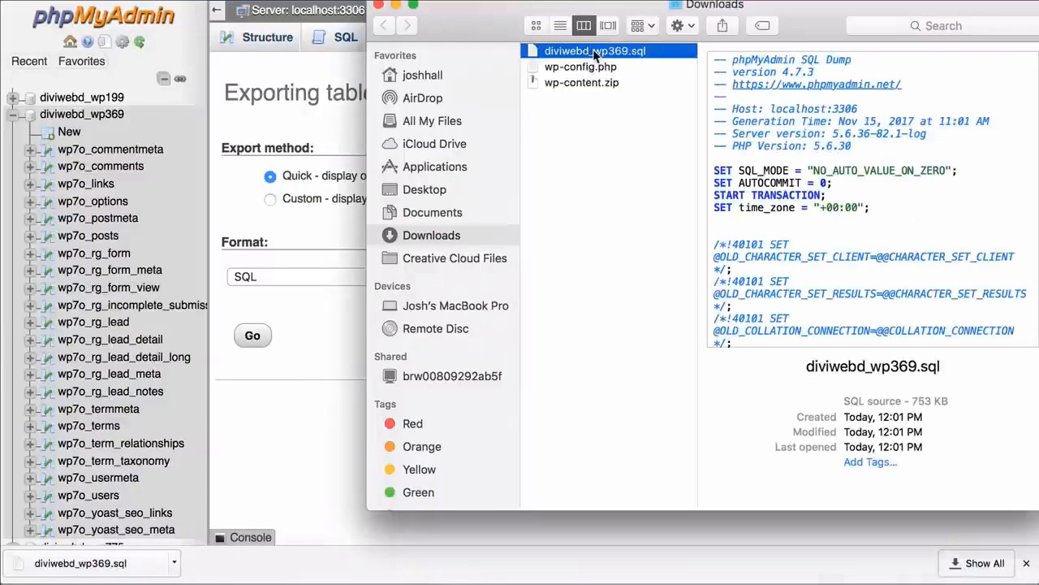
left_click(600, 71)
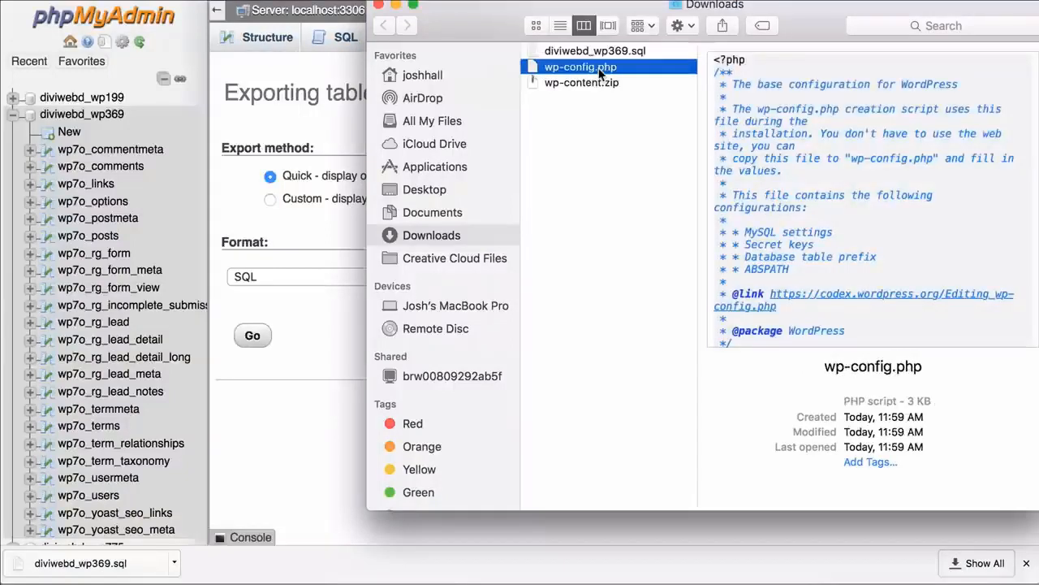
left_click(588, 86)
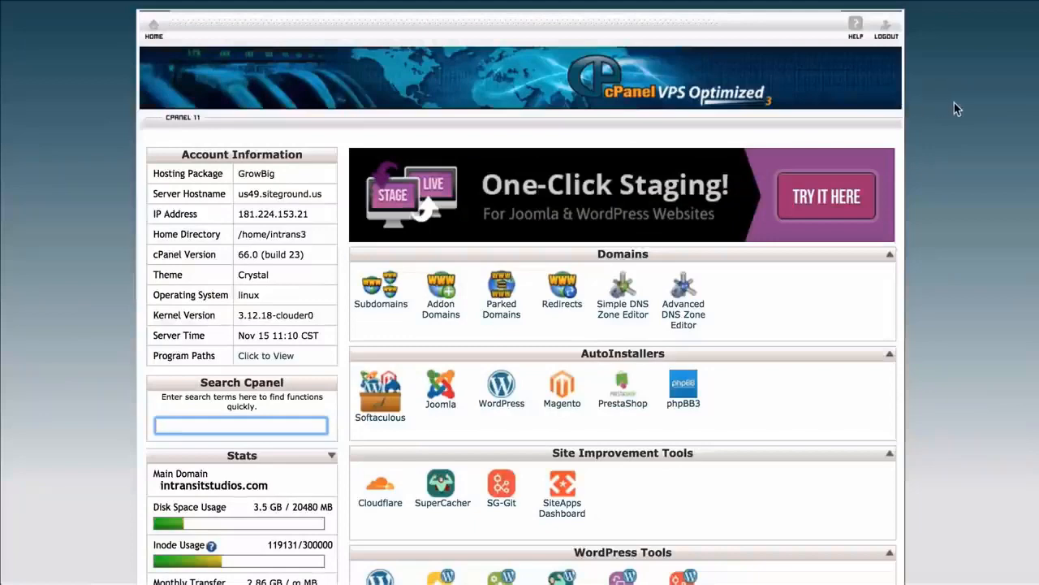
Open the Softaculous WordPress installer and choose the newdevsite.intransitstudios.com domain for the install
scroll(954, 102, "down", 1)
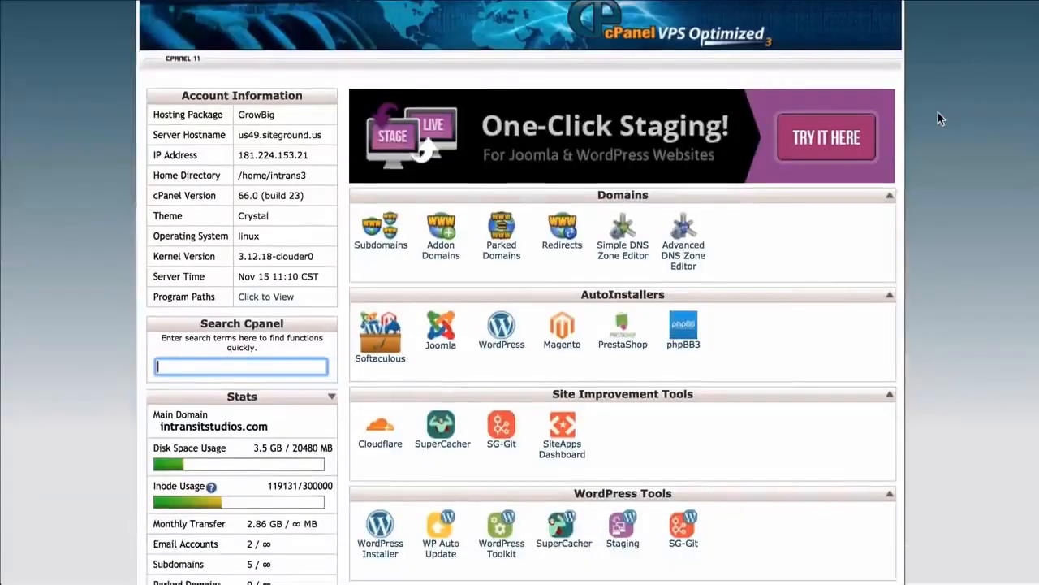
scroll(938, 112, "down", 4)
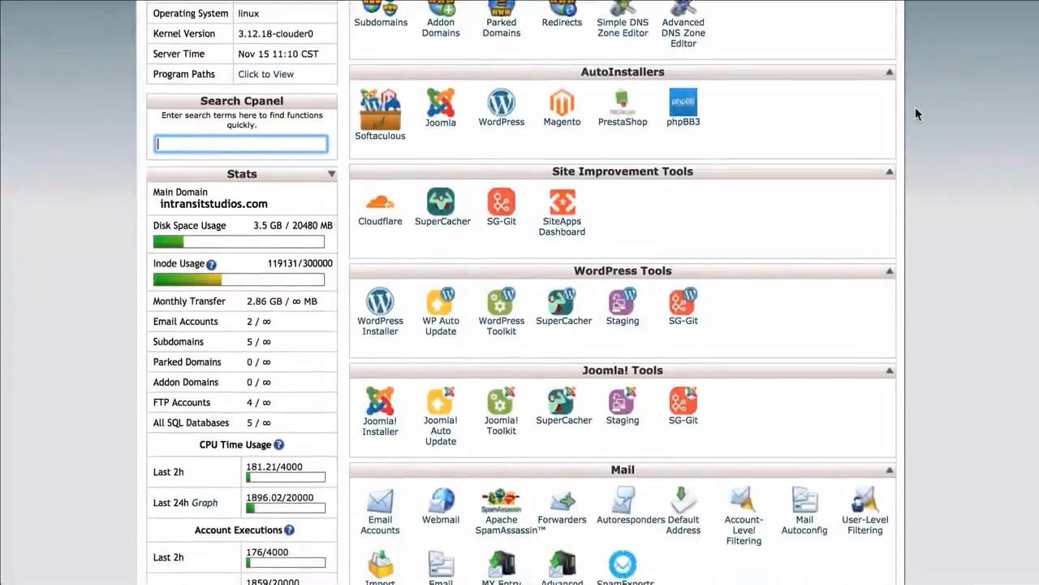
left_click(376, 404)
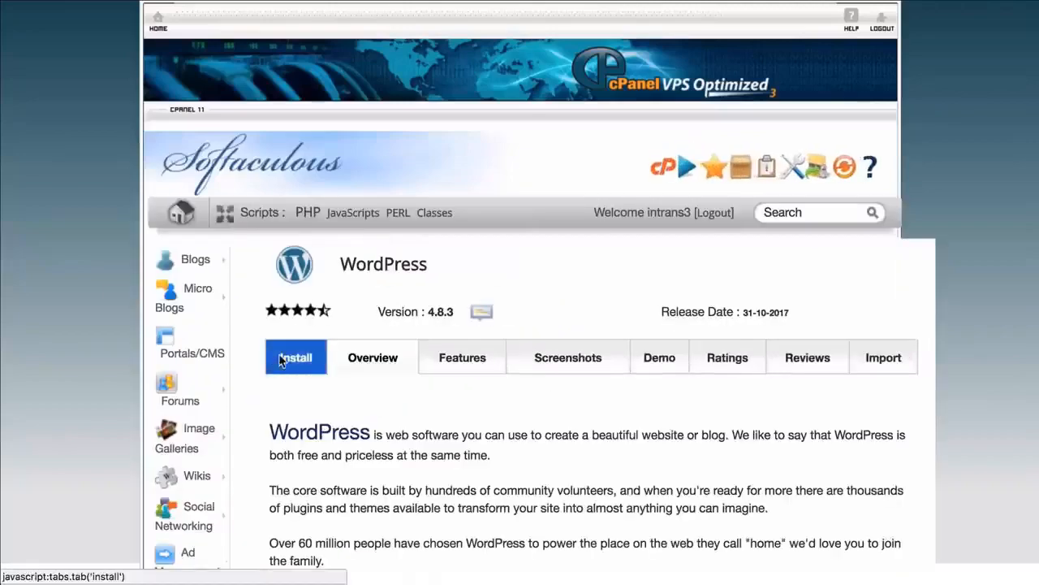
left_click(282, 360)
scroll(755, 288, "down", 2)
left_click(700, 337)
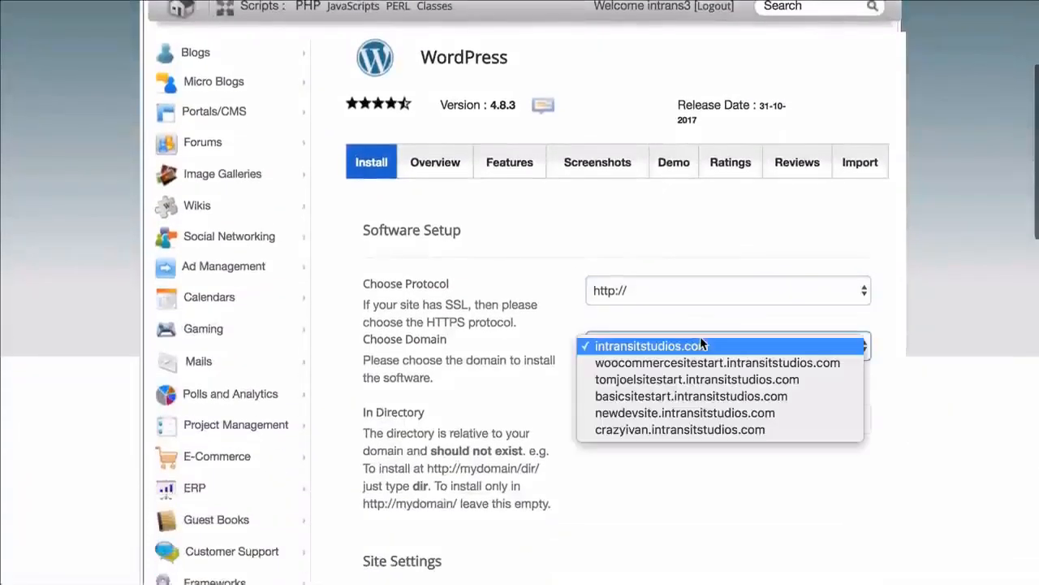
left_click(654, 414)
scroll(932, 289, "down", 5)
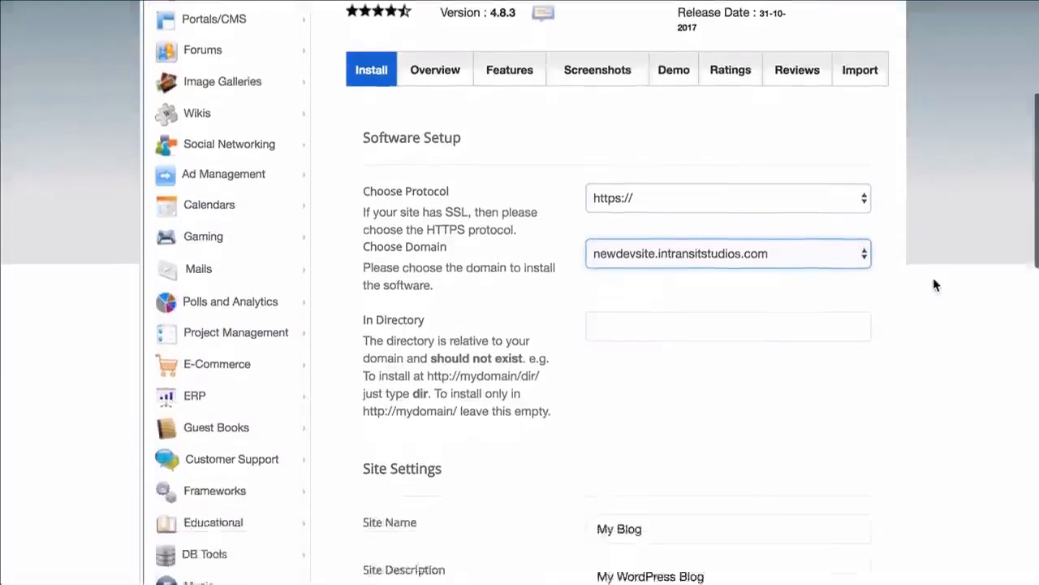
triple_click(645, 406)
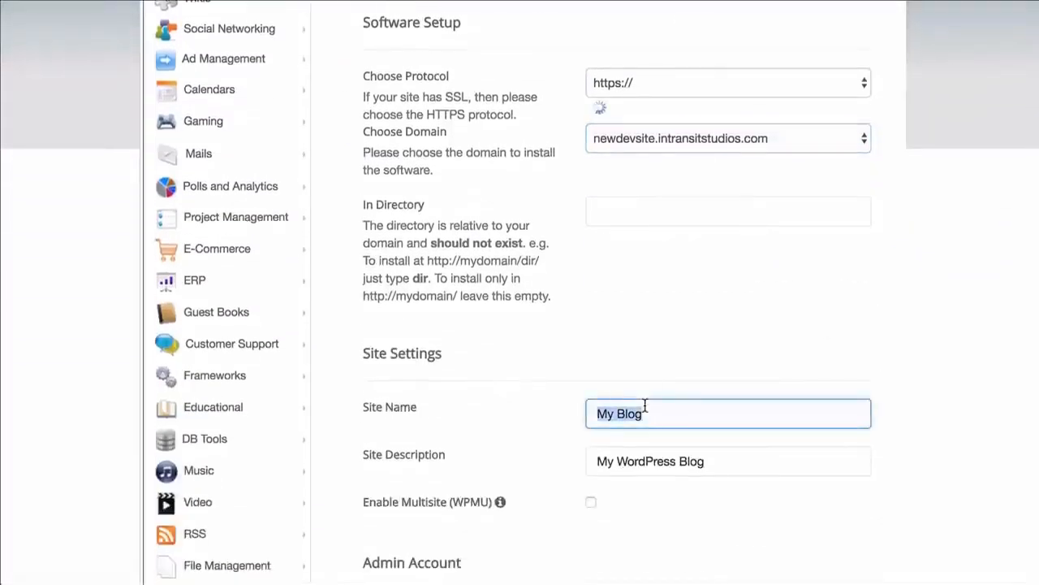
left_click(653, 82)
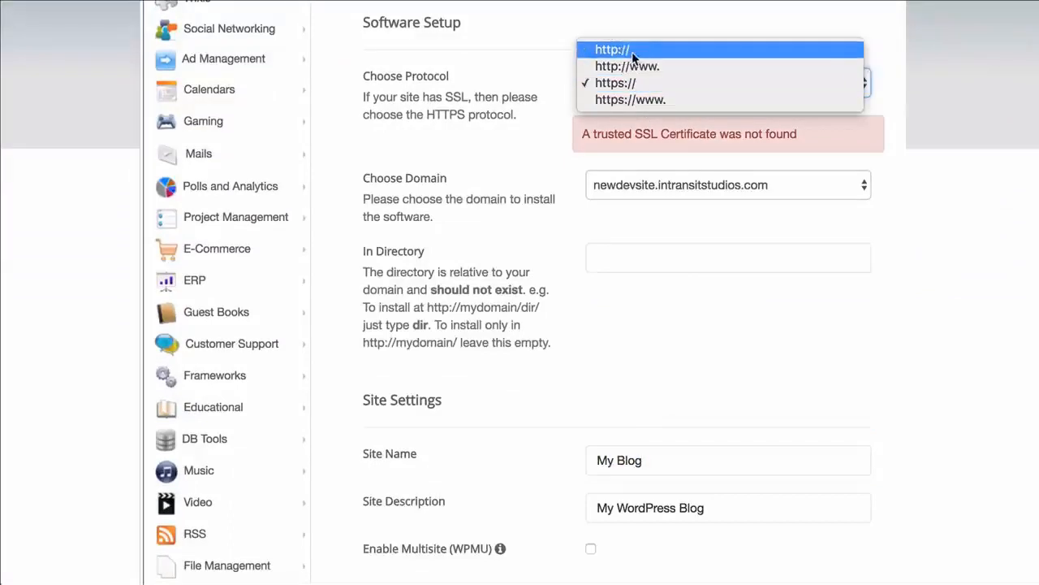
left_click(632, 51)
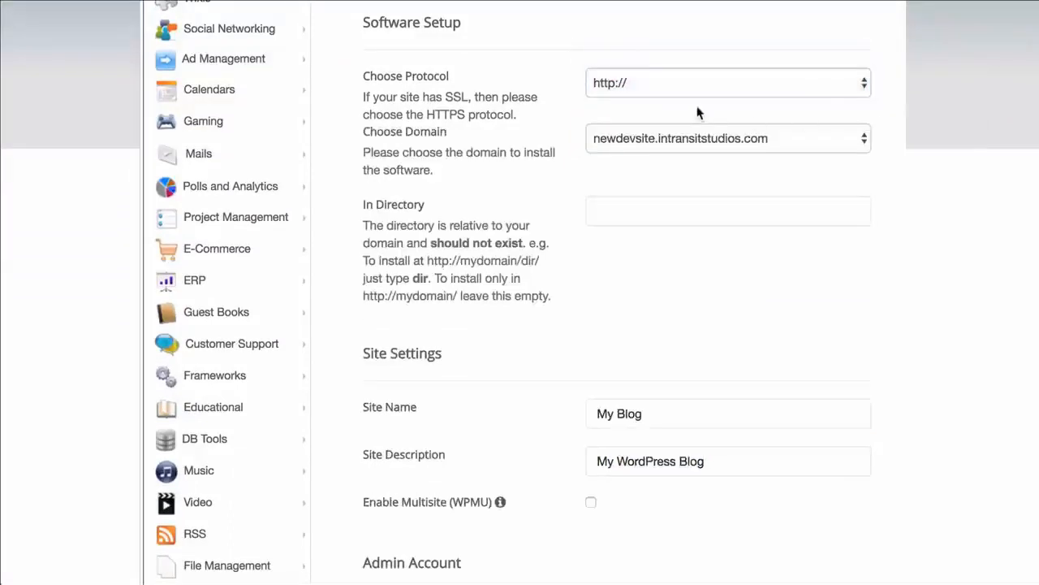
Set the site name to New Dev Site
scroll(932, 229, "down", 2)
triple_click(716, 413)
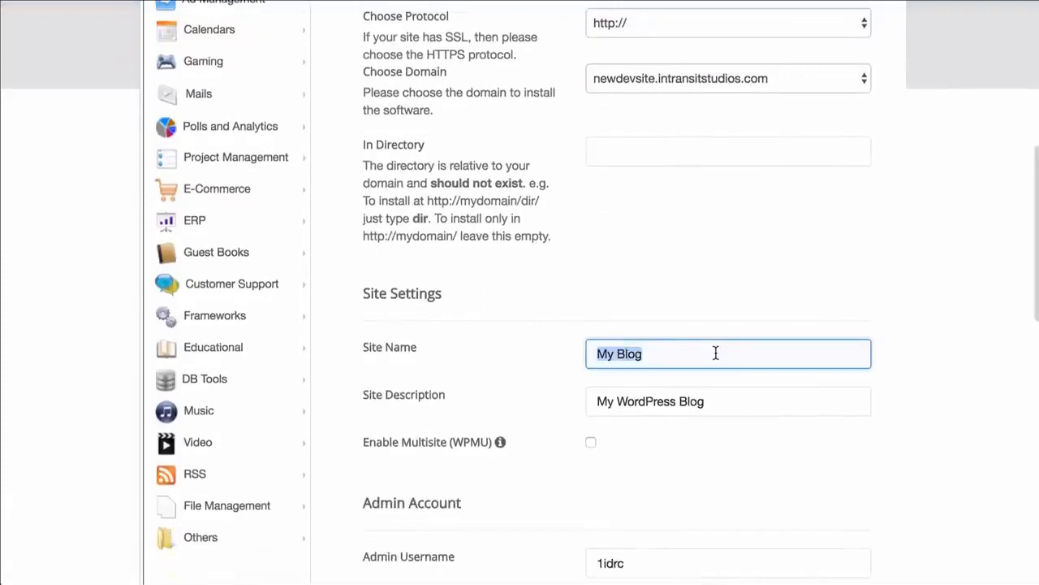
type("New Dev Site")
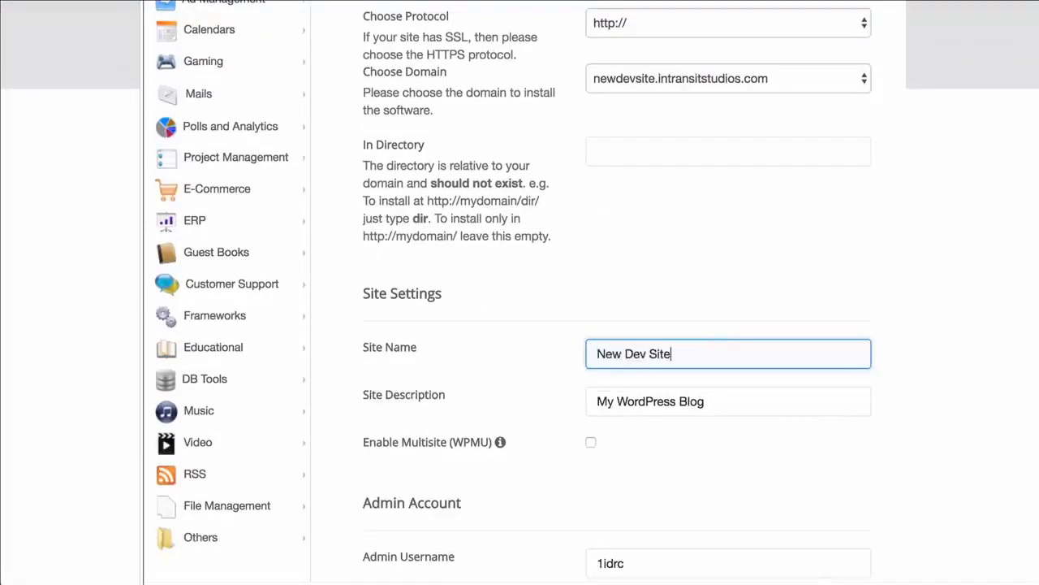
left_click(947, 326)
Copy the admin username into the open login note in TextEdit
scroll(947, 326, "down", 7)
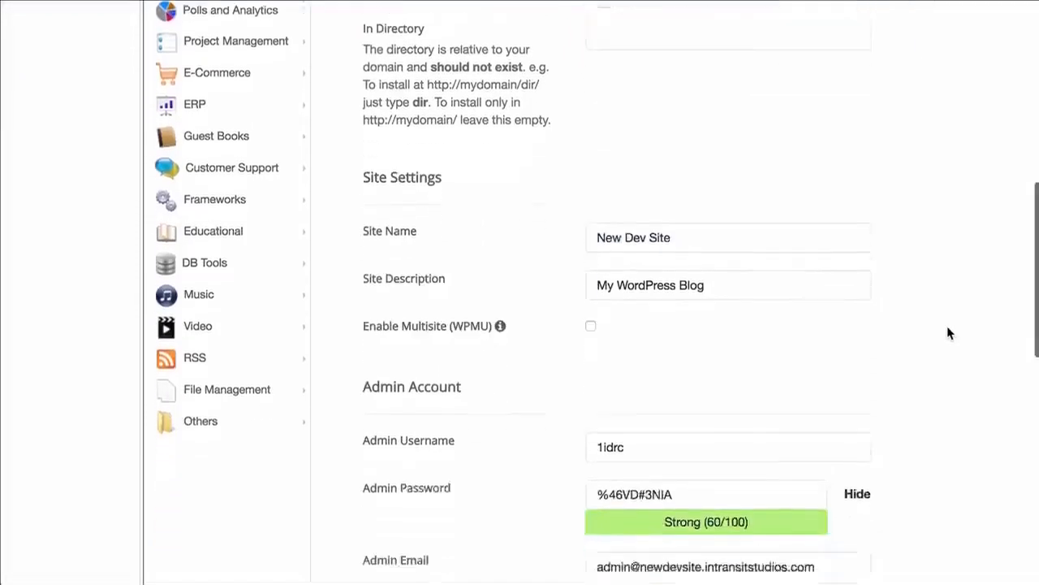
left_click(731, 284)
key("super+a")
key("super+c")
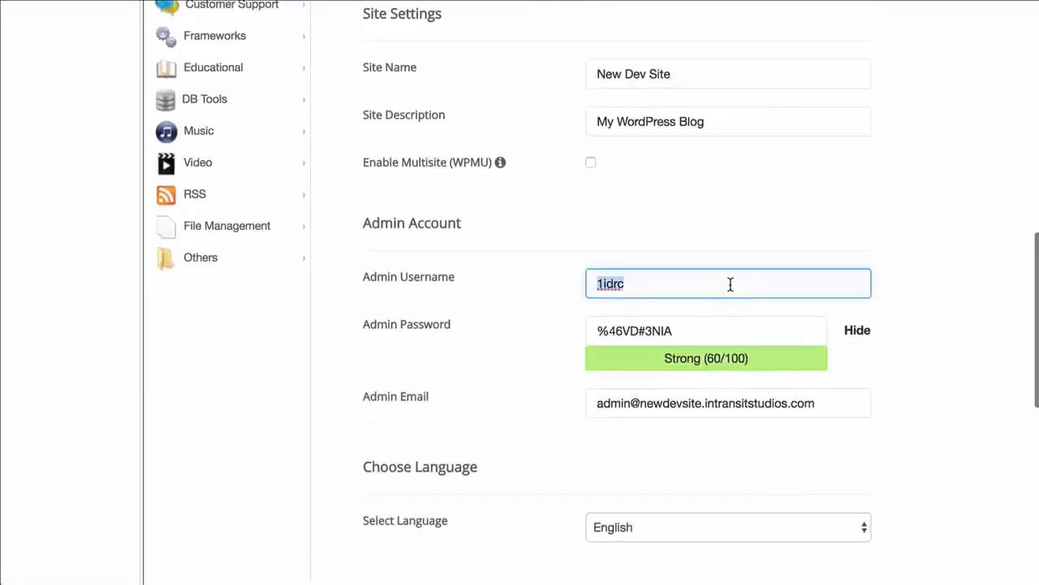
left_click(1037, 168)
key("super+v")
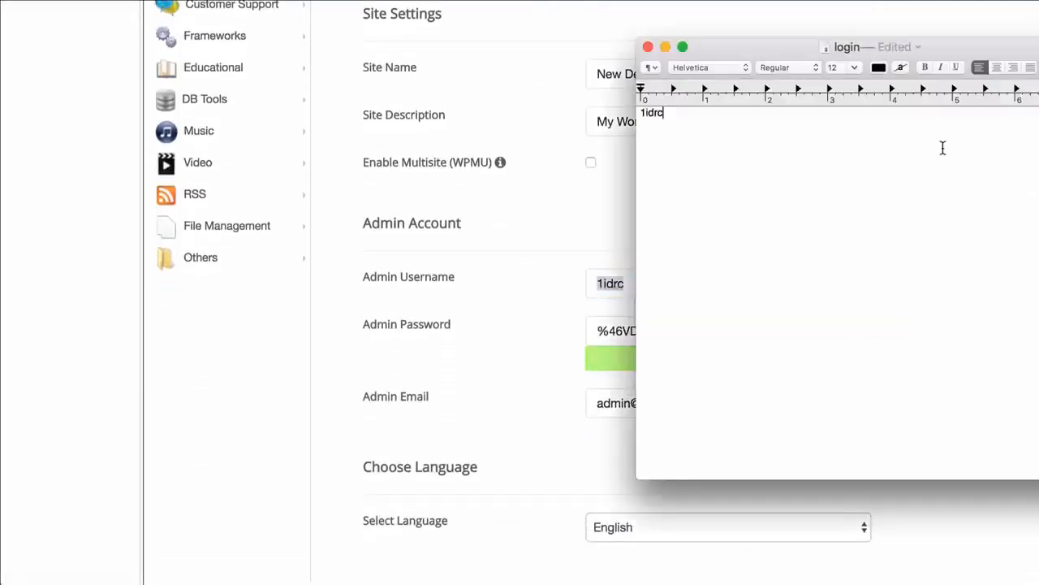
Copy the generated admin password onto a new line of the login note and return to the browser
left_click(580, 195)
double_click(678, 333)
key("super+a")
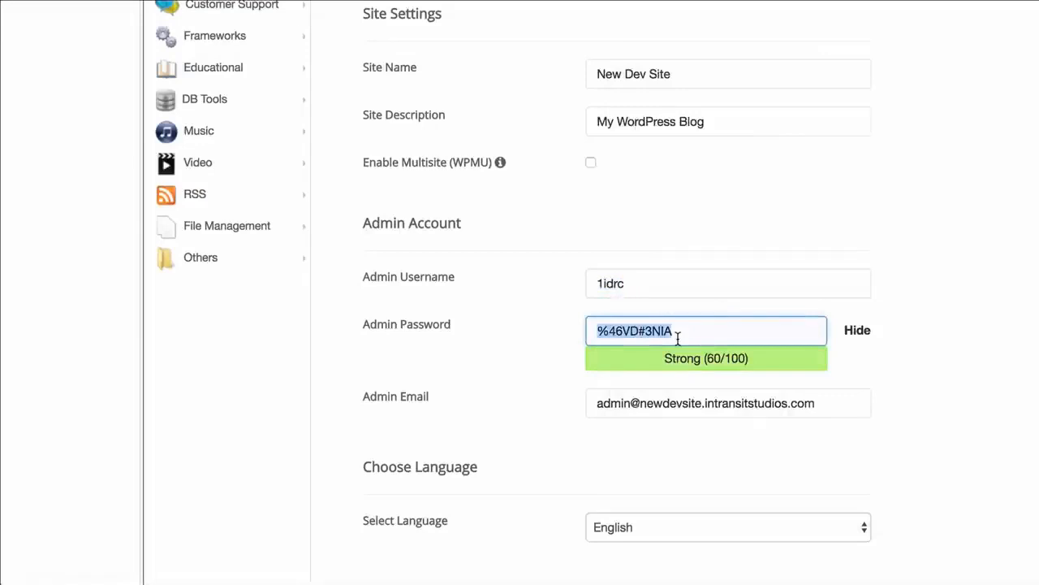
key("super+c")
key("super+Tab")
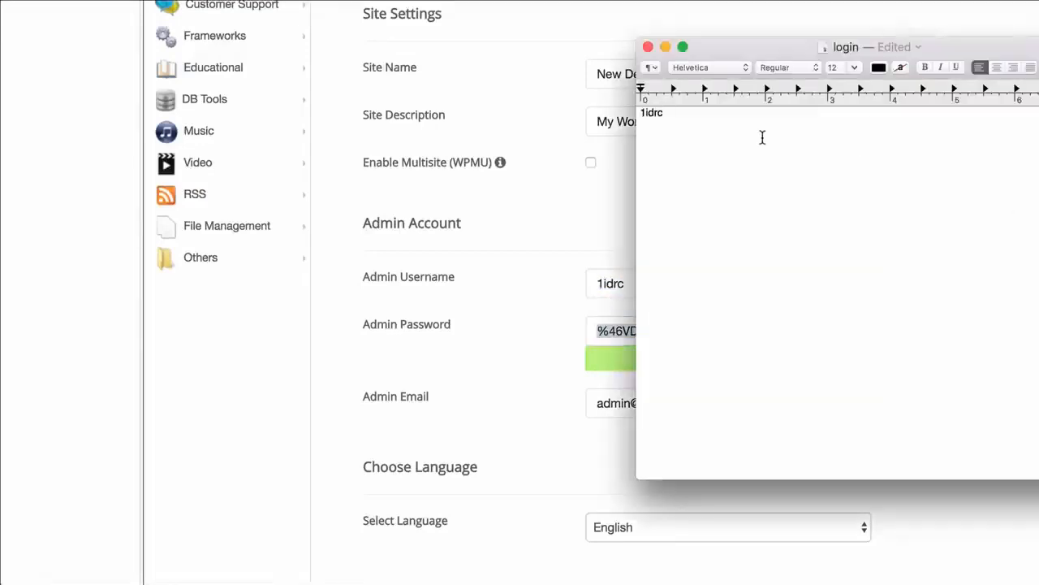
key("Return")
key("super+v")
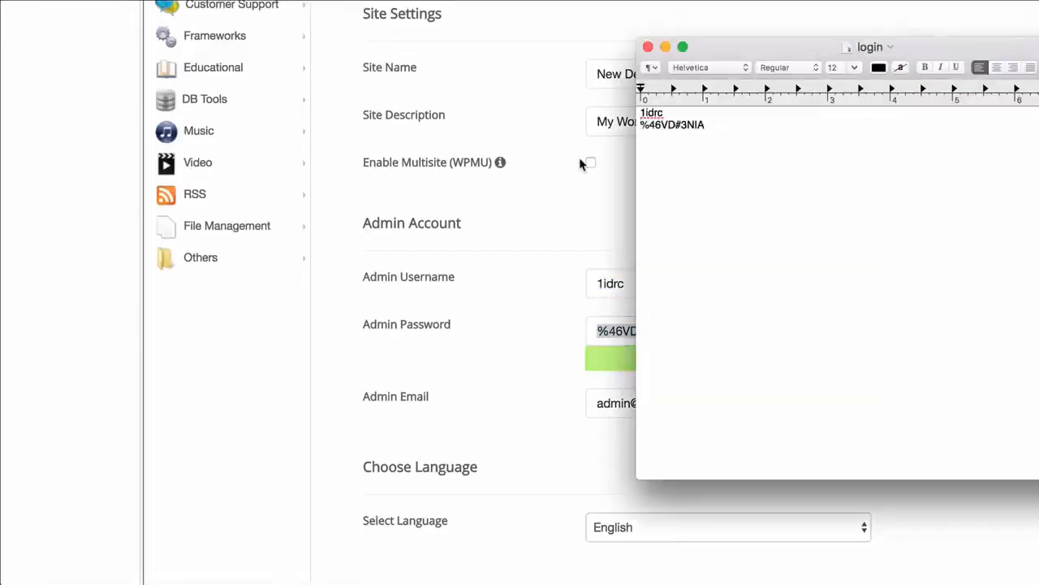
key("super+Tab")
Review the plugin and theme options at the end of the install form
scroll(786, 172, "down", 3)
scroll(910, 167, "down", 10)
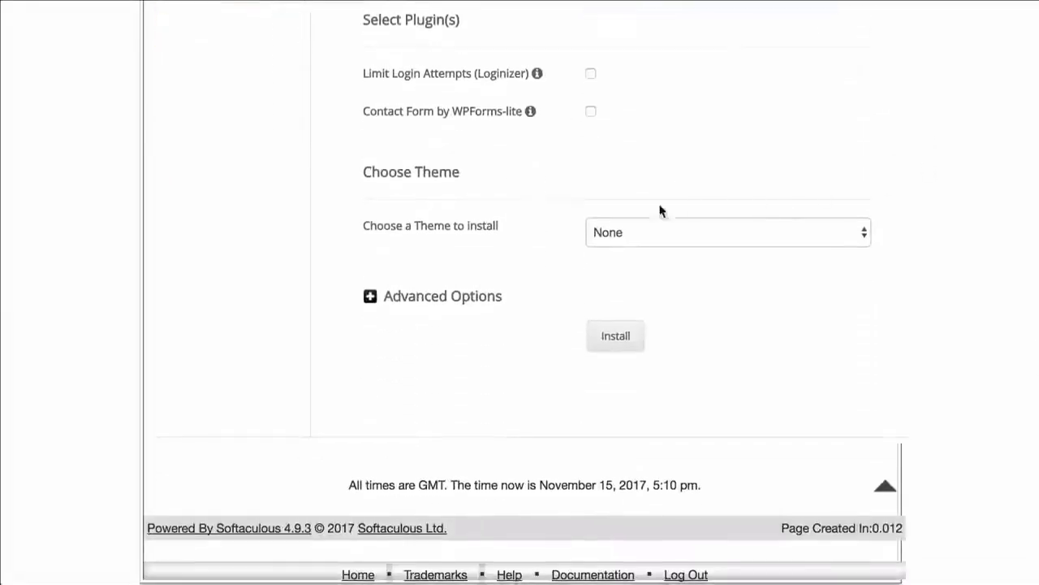
scroll(567, 201, "up", 1)
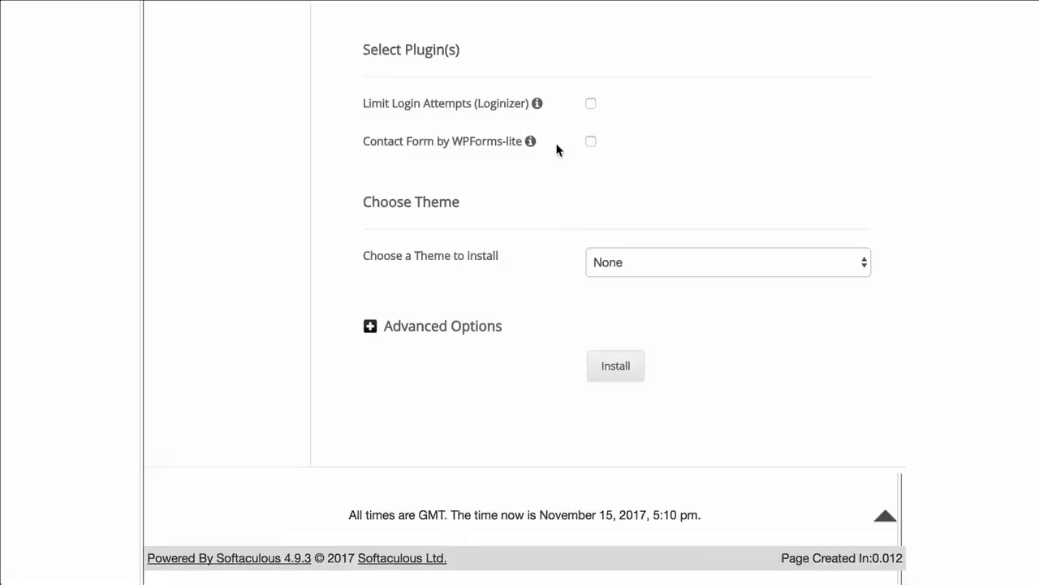
scroll(557, 149, "up", 1)
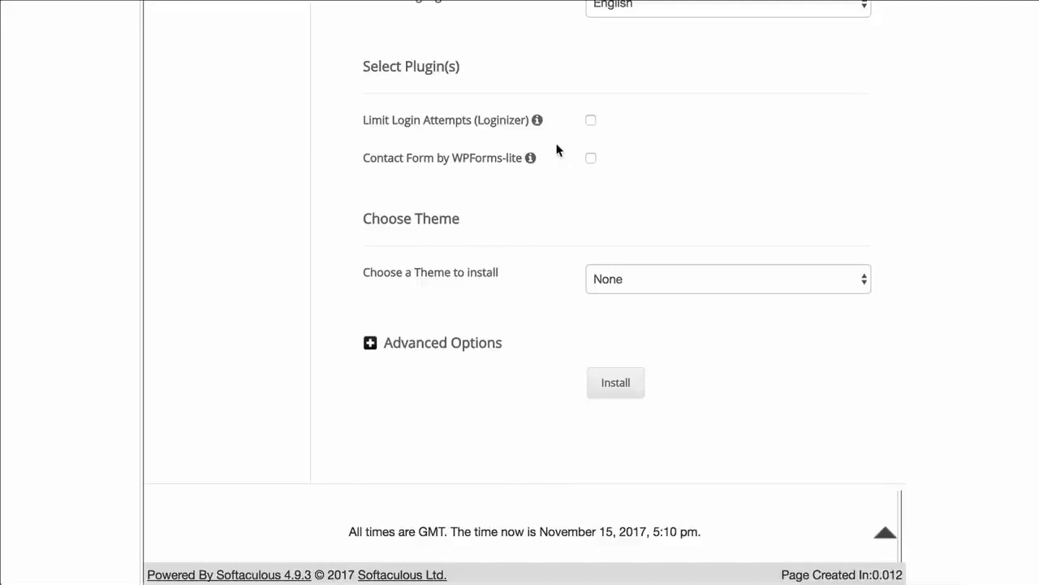
scroll(557, 150, "up", 1)
scroll(557, 150, "down", 1)
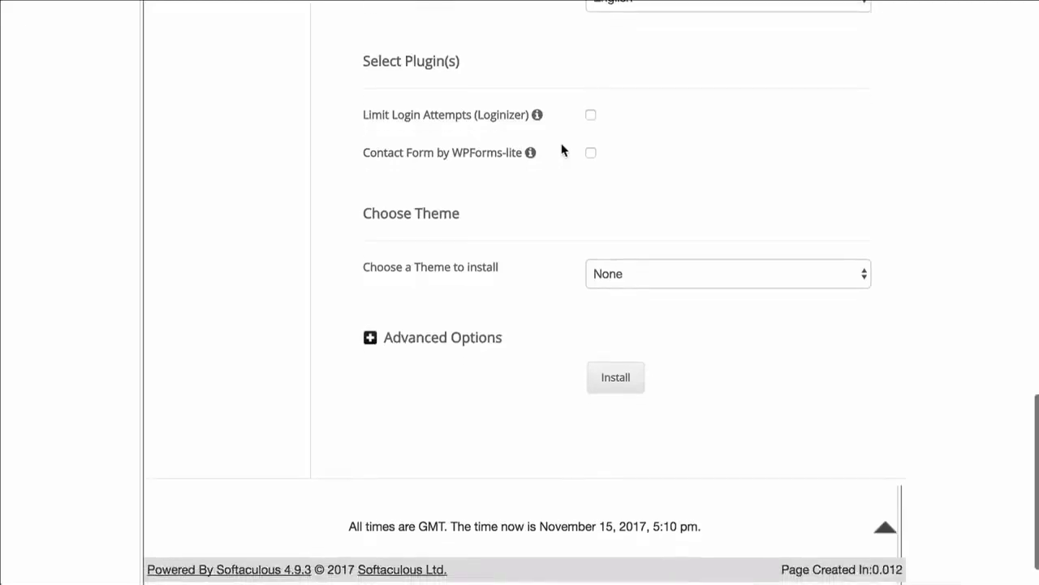
scroll(559, 154, "down", 2)
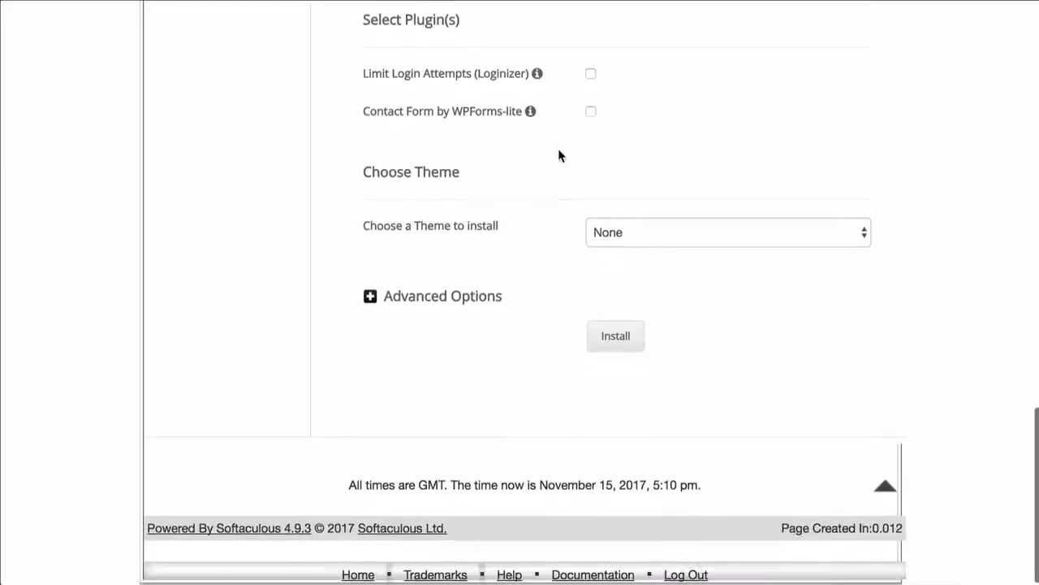
Expand Advanced Options, keep the default database name and table prefix, and install WordPress
left_click(455, 295)
scroll(604, 281, "down", 2)
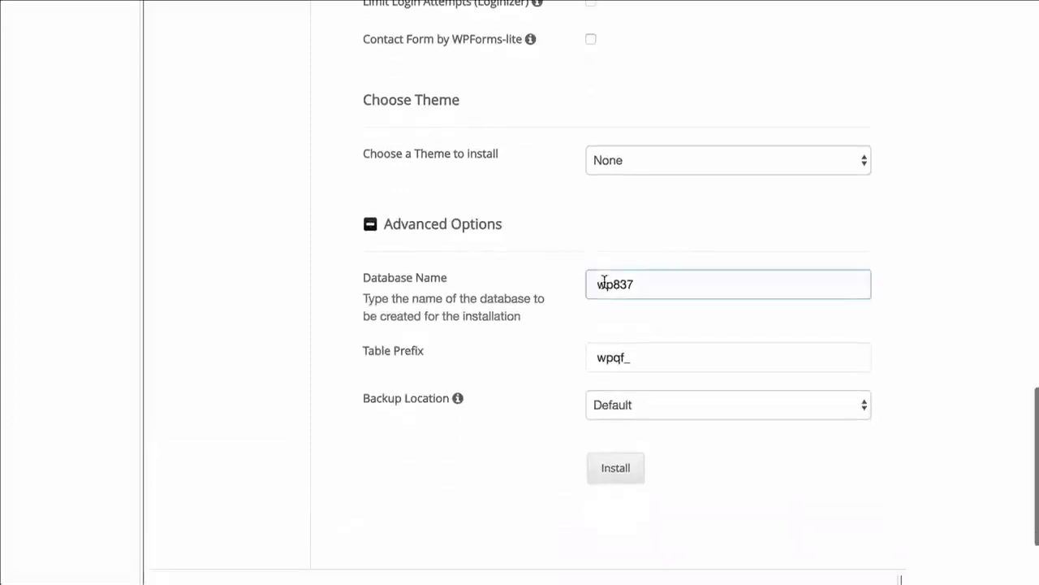
scroll(579, 250, "down", 1)
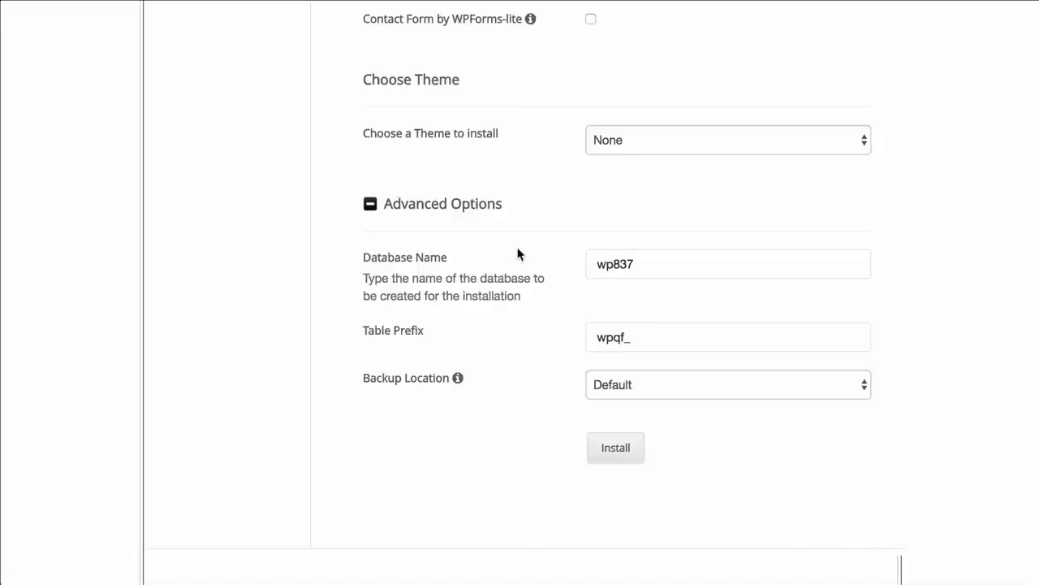
scroll(572, 247, "down", 1)
left_click(659, 239)
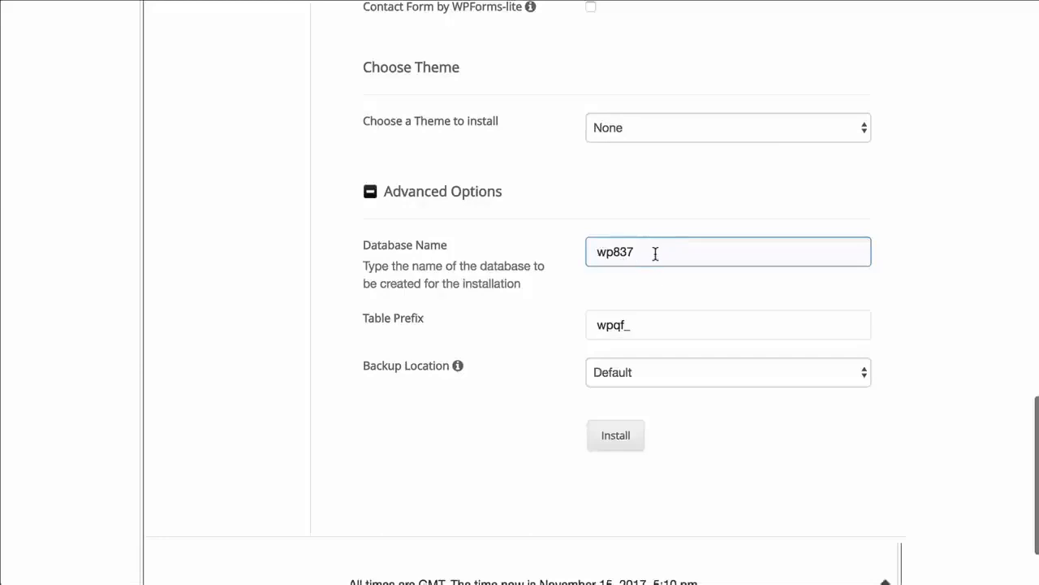
left_click(620, 318)
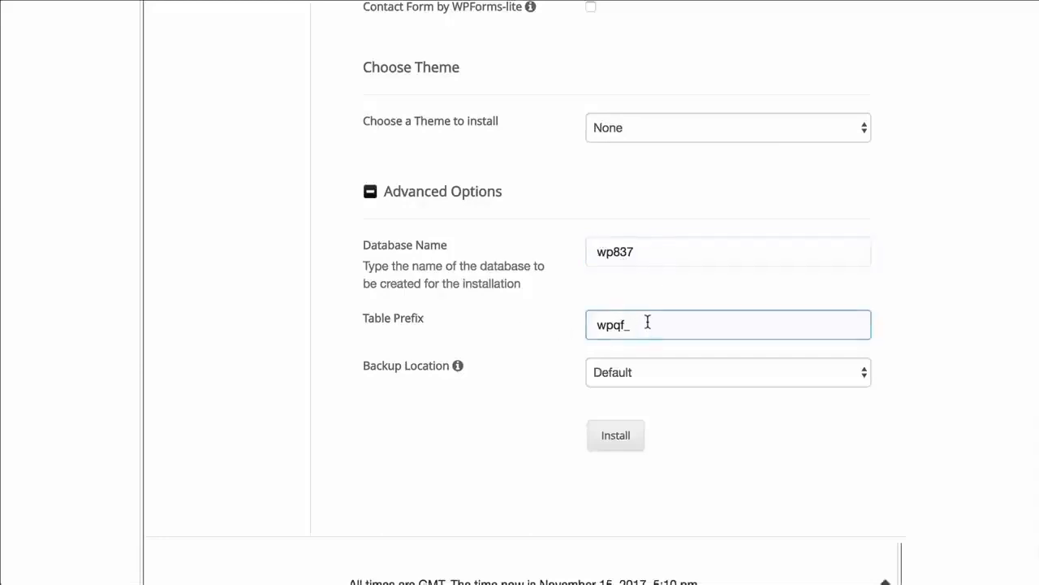
left_click(666, 280)
left_click(659, 251)
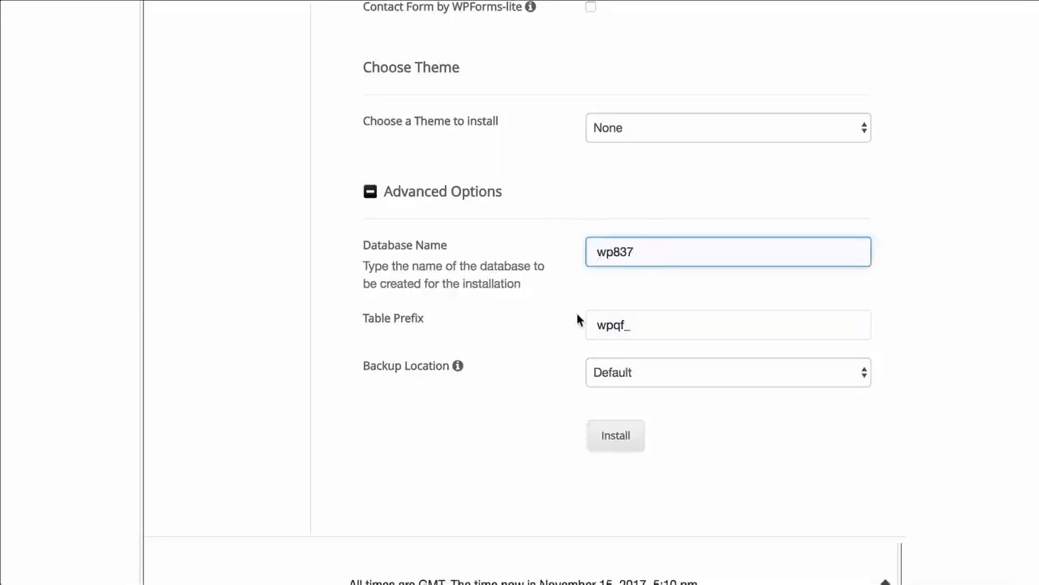
left_click(616, 435)
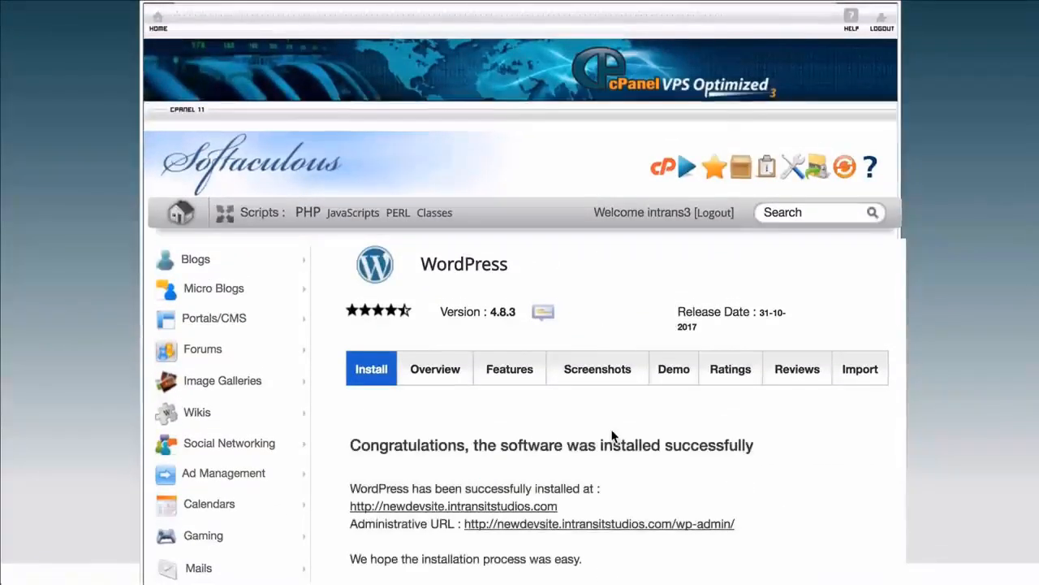
Return to the cPanel home and open phpMyAdmin
scroll(617, 422, "down", 3)
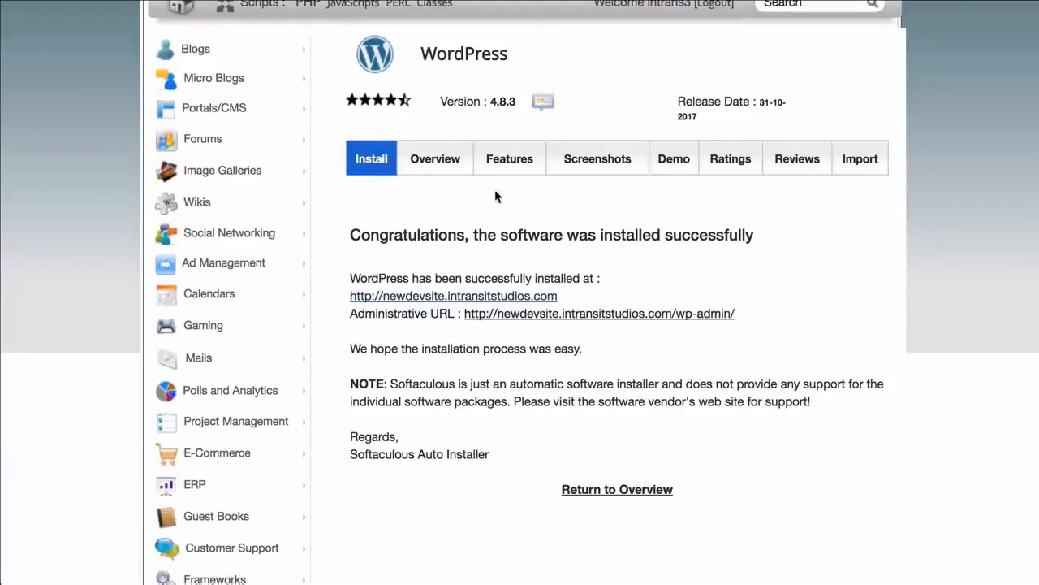
scroll(495, 189, "up", 5)
left_click(160, 32)
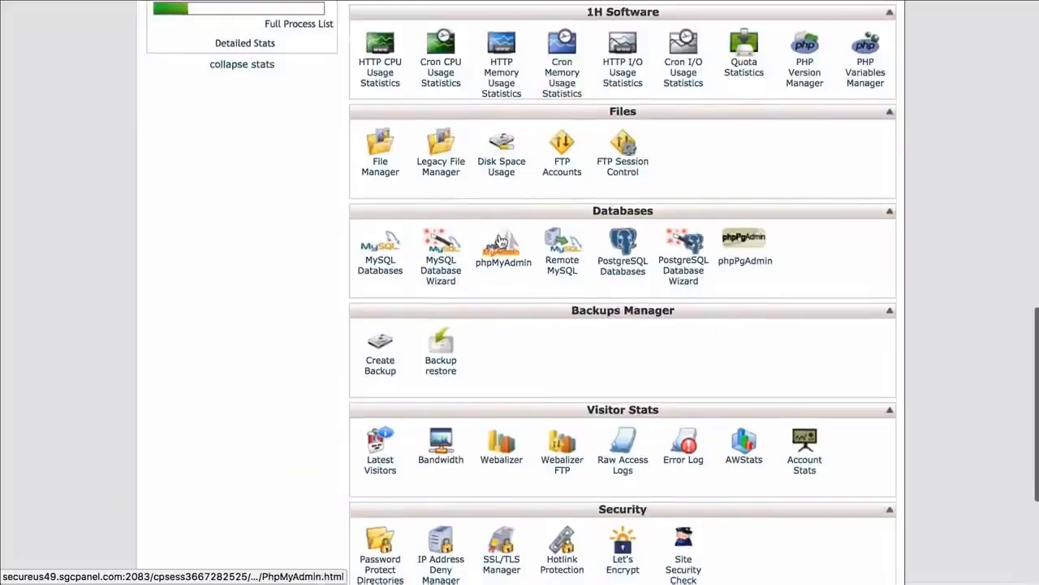
left_click(502, 251)
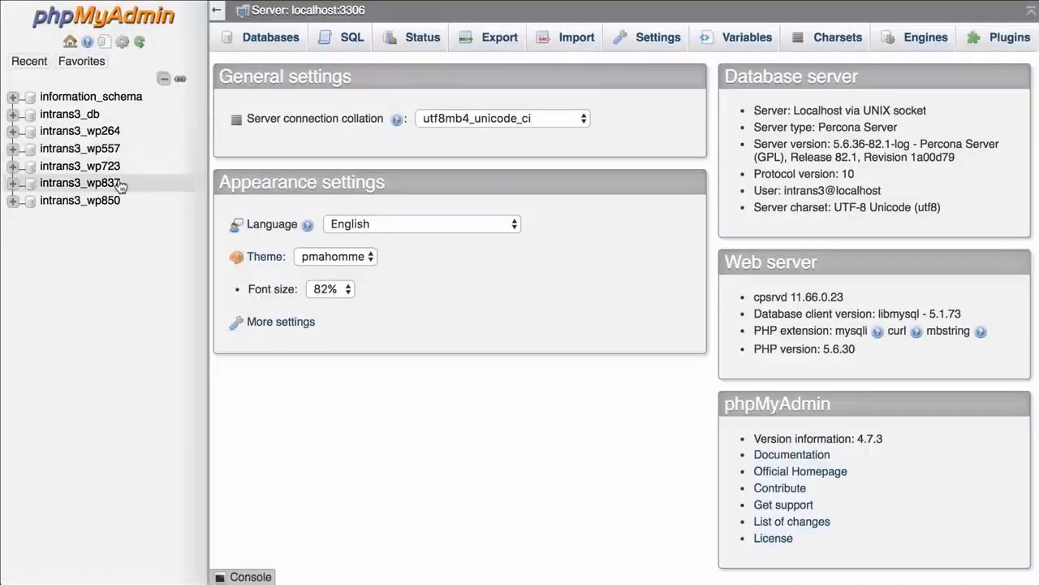
Drop all tables from the intrans3_wp837 database
left_click(87, 186)
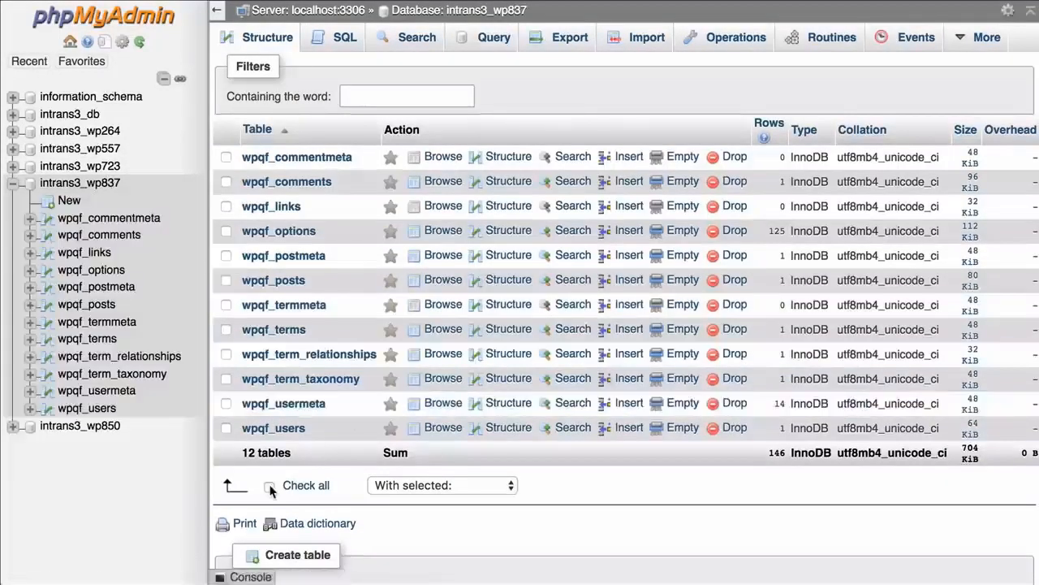
left_click(268, 485)
left_click(400, 484)
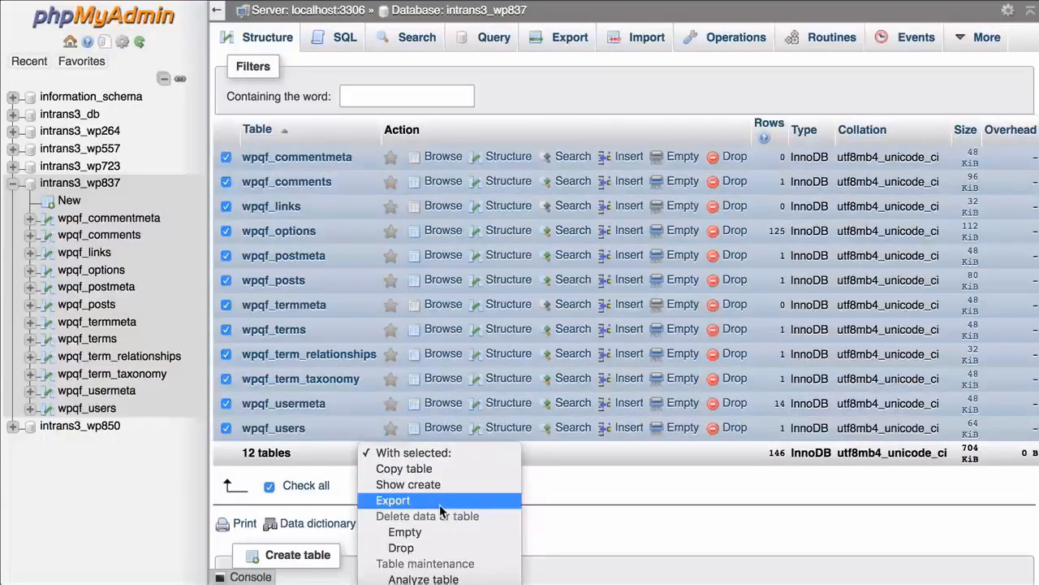
left_click(401, 547)
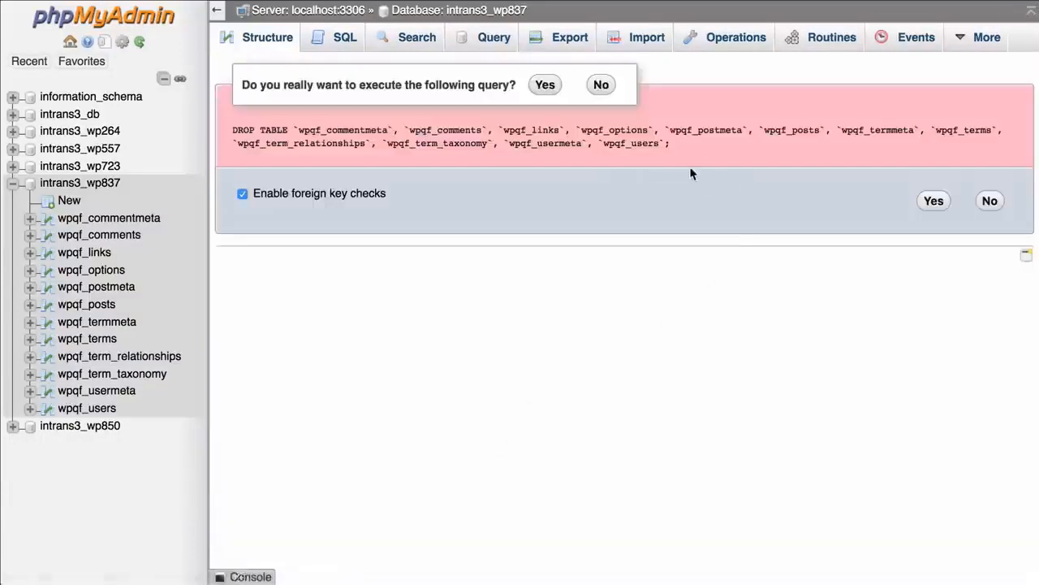
left_click(544, 84)
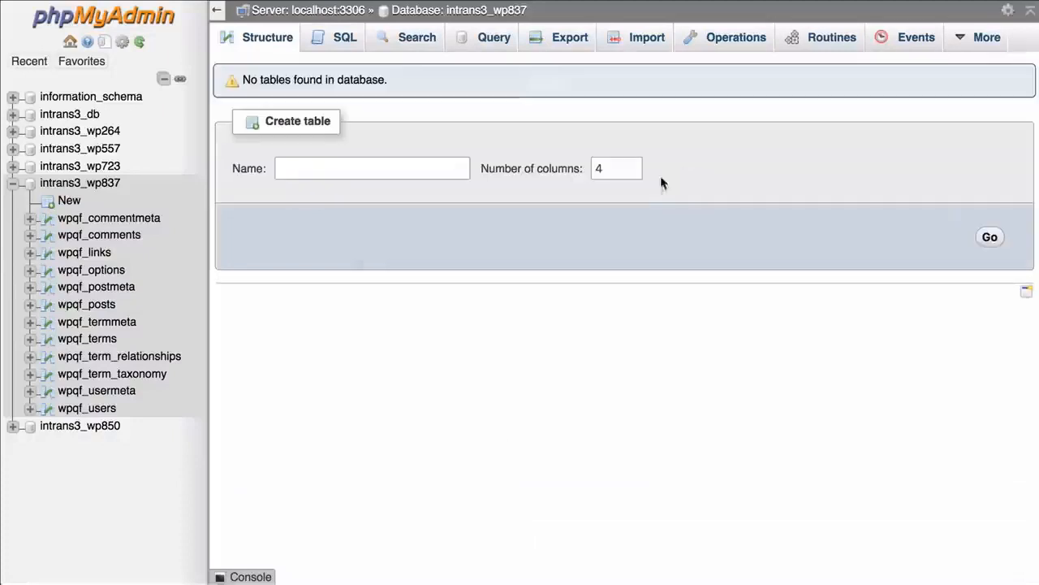
Import the diviwebd_wp369.sql file from Downloads into the intrans3_wp837 database
left_click(130, 189)
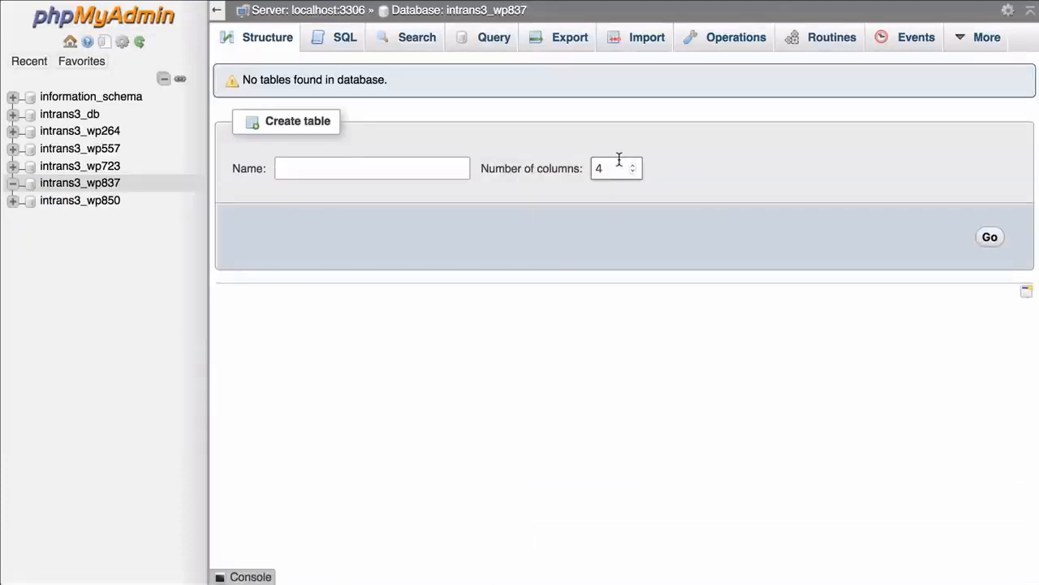
left_click(633, 43)
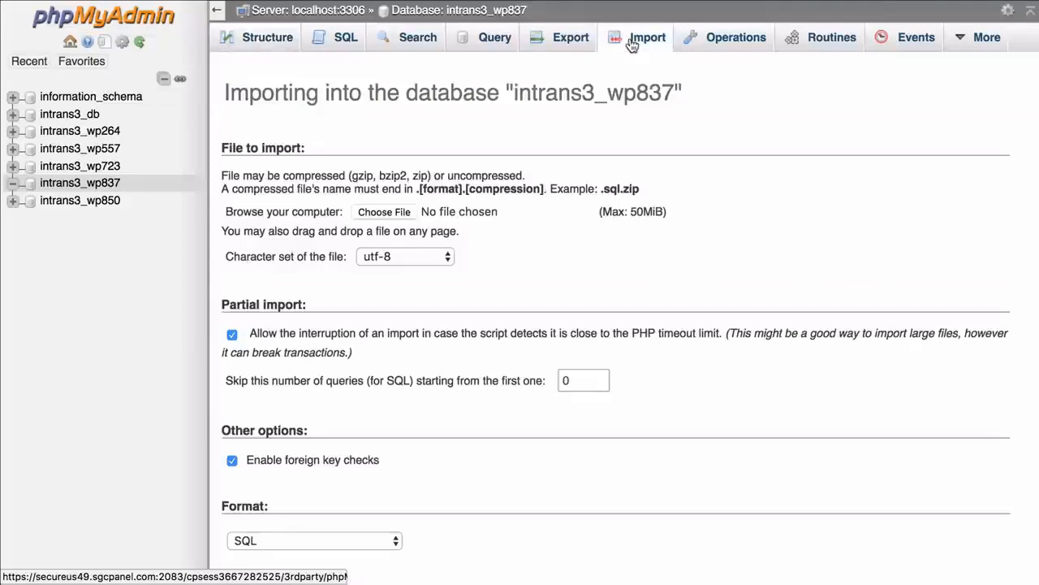
scroll(493, 187, "down", 5)
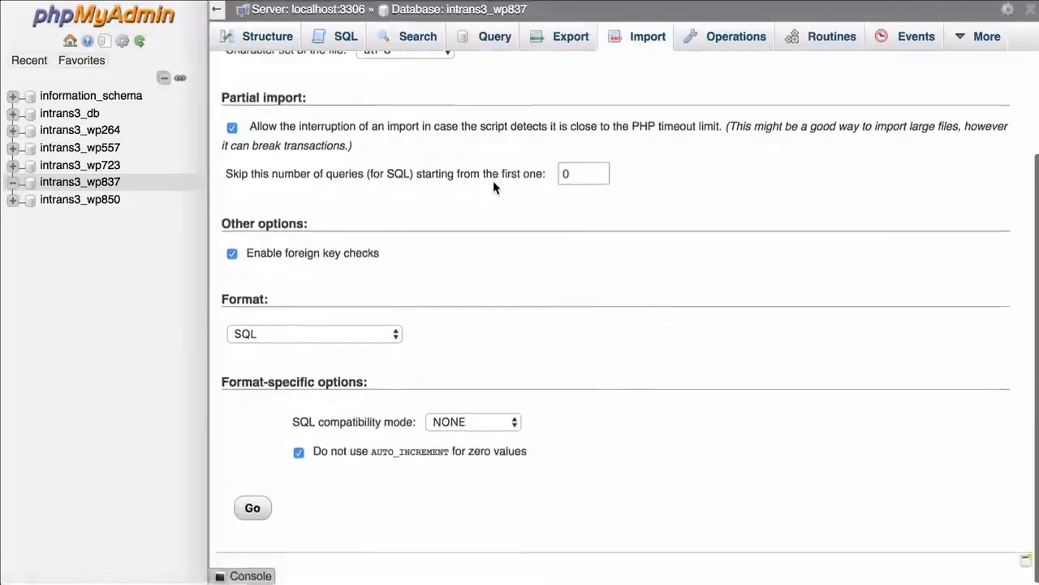
scroll(493, 187, "up", 4)
left_click(393, 178)
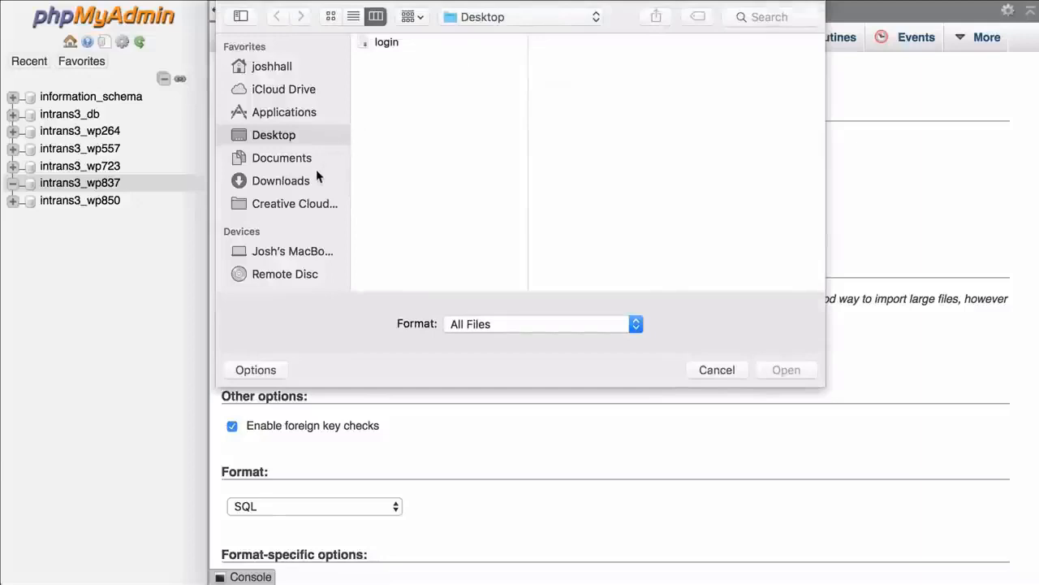
left_click(281, 181)
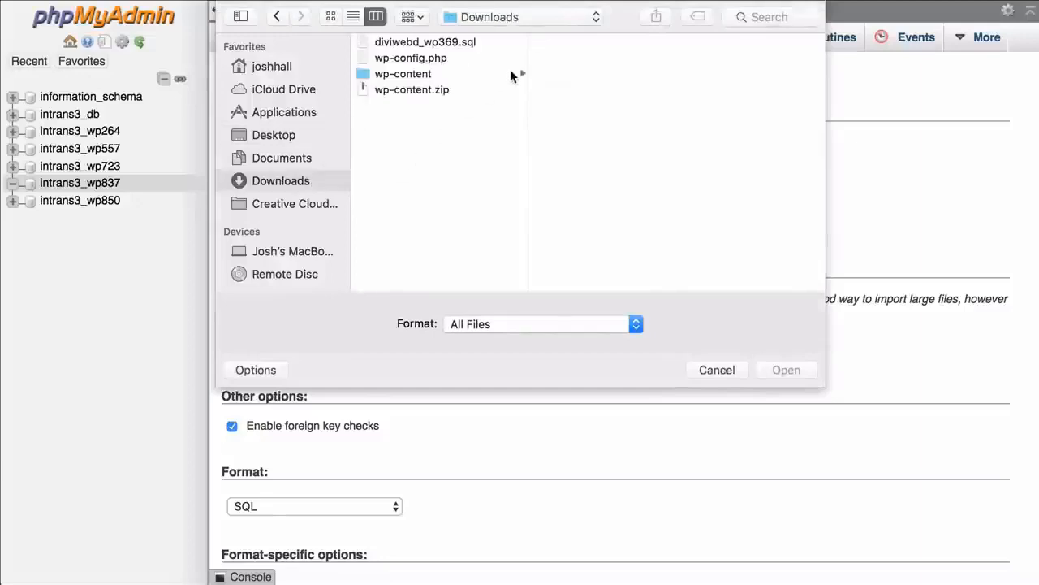
left_click(467, 43)
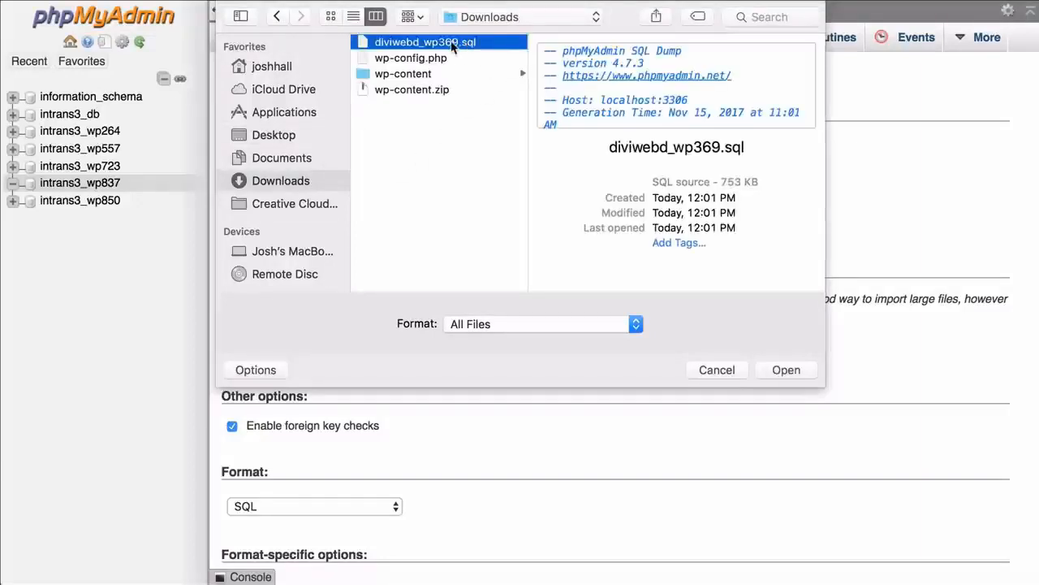
left_click(794, 369)
scroll(583, 188, "down", 4)
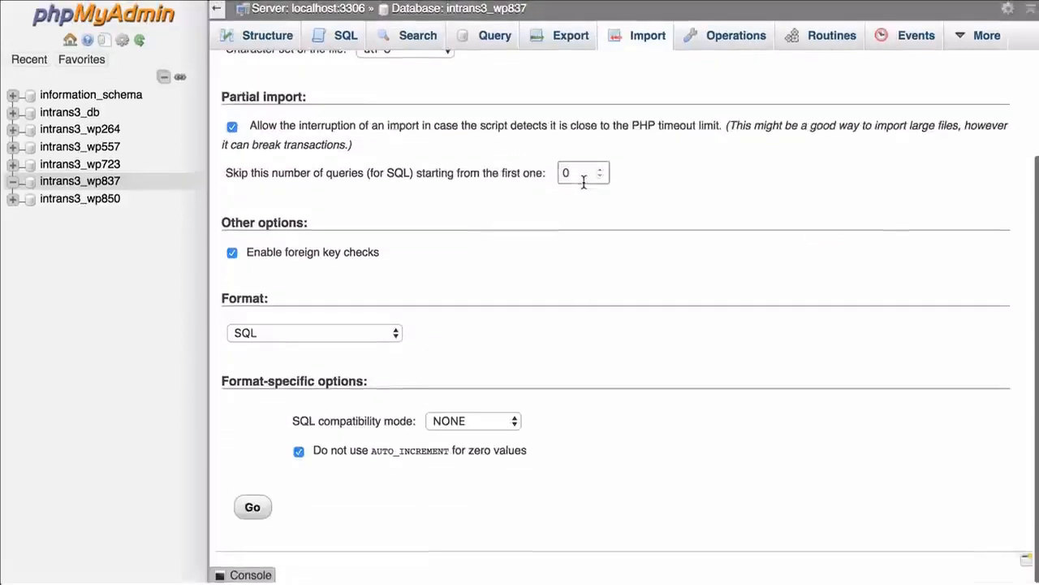
left_click(261, 512)
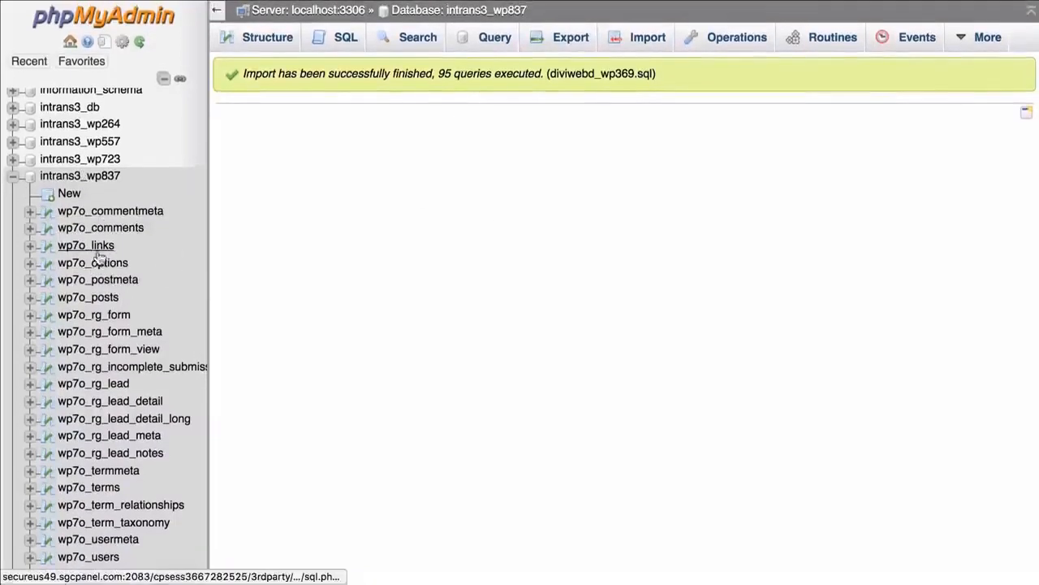
left_click(79, 268)
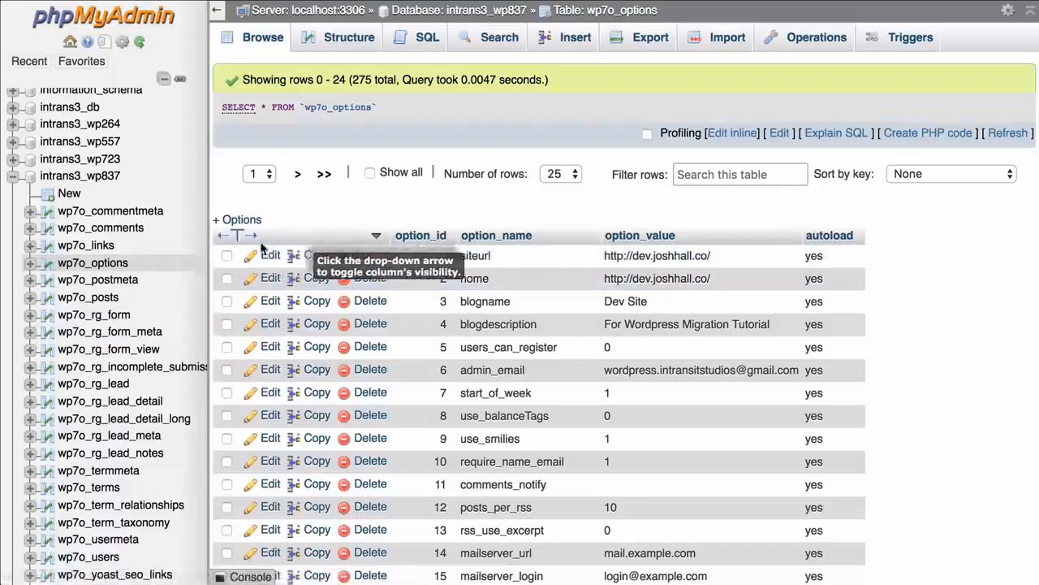
left_click(270, 255)
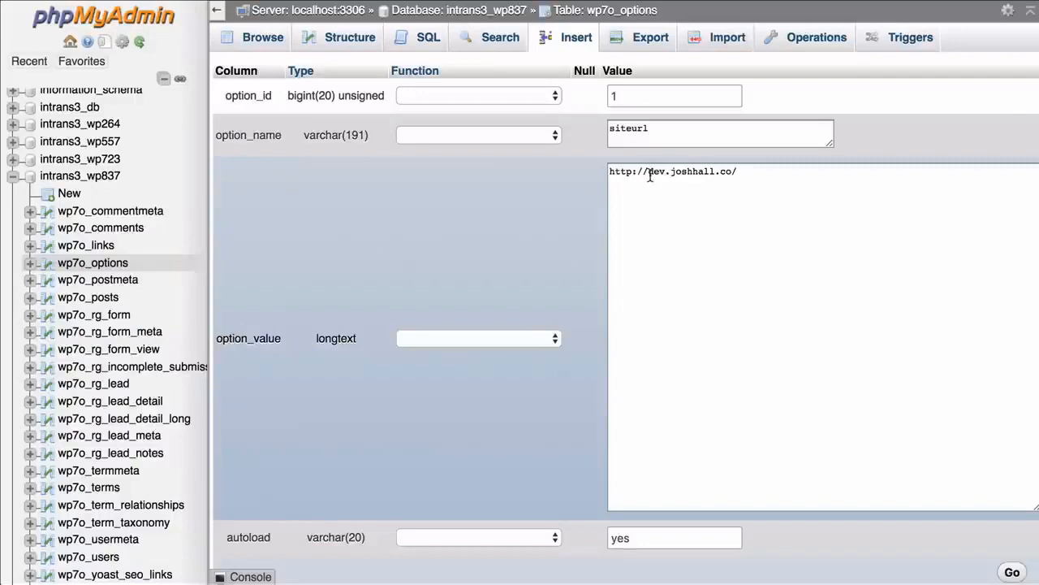
left_click_drag(649, 172, 740, 177)
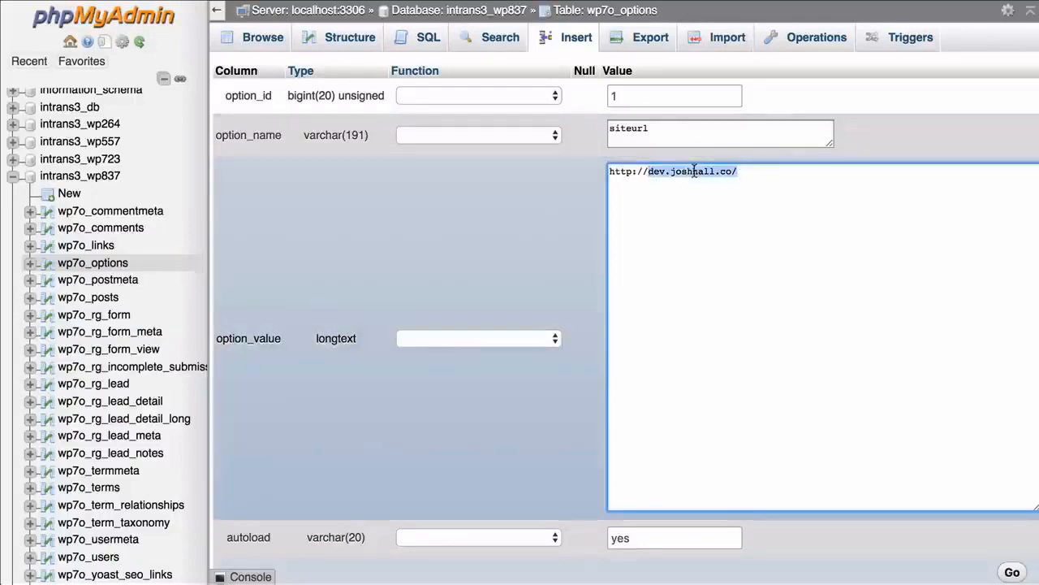
type("new")
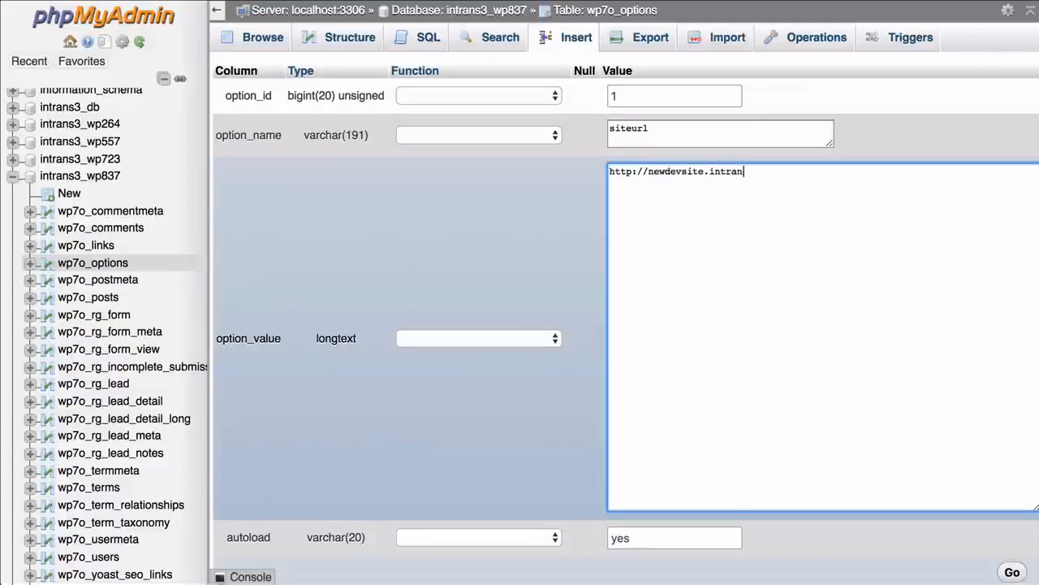
type("devsite.intransitstudios.com")
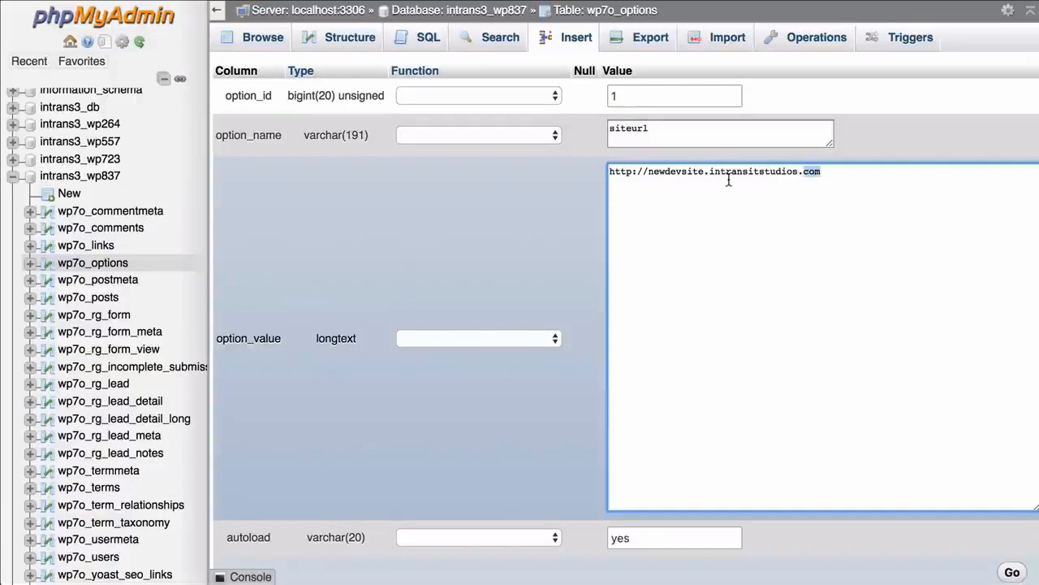
key("ctrl+a")
key("ctrl+c")
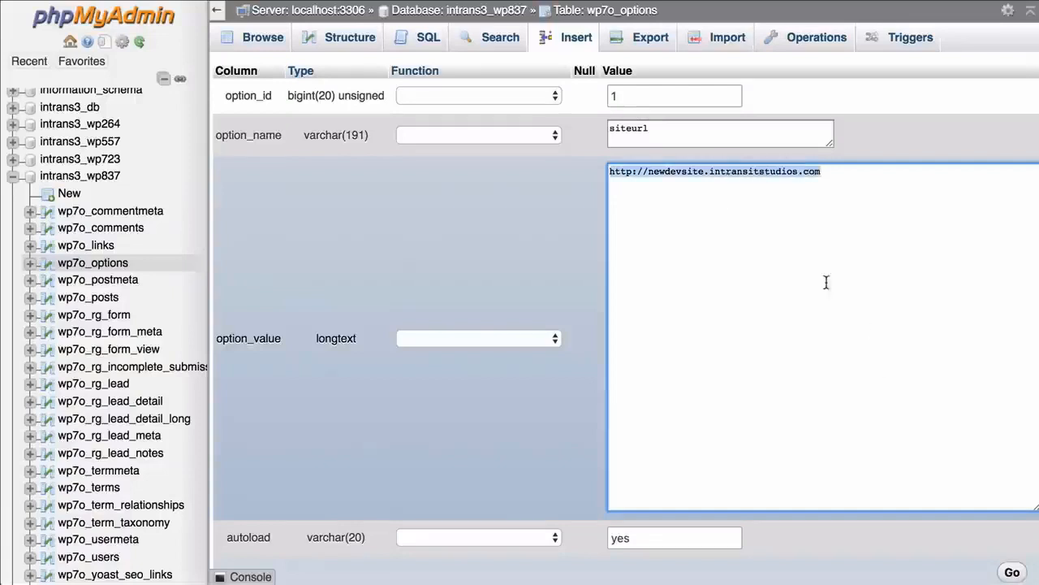
scroll(792, 215, "down", 3)
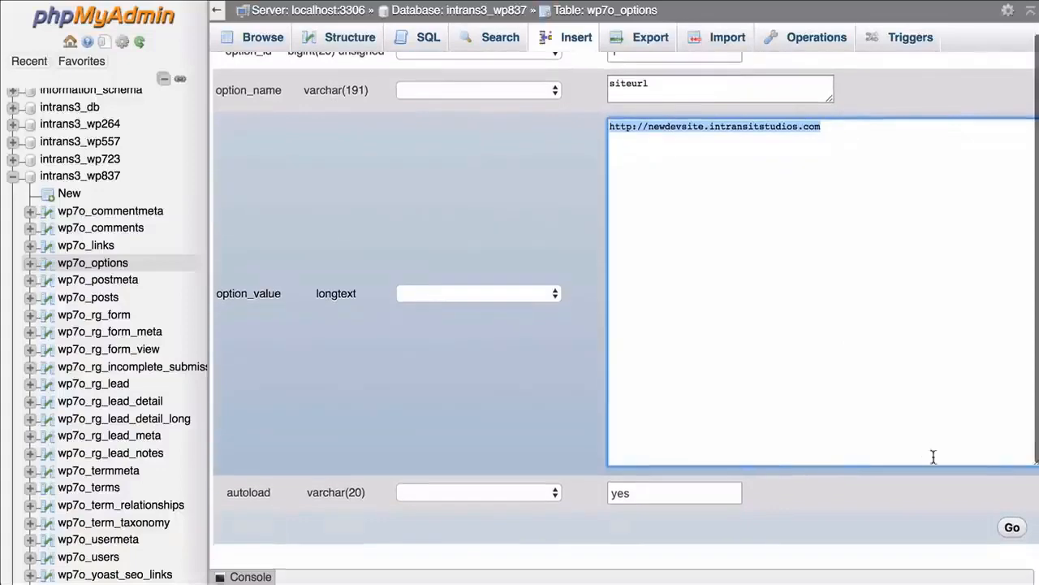
left_click(1013, 526)
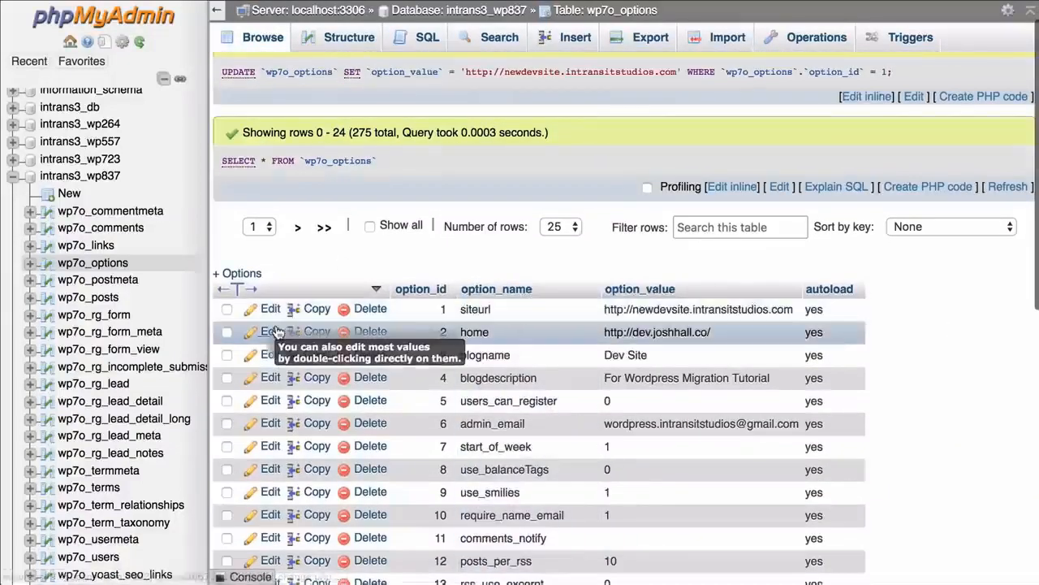
left_click(275, 331)
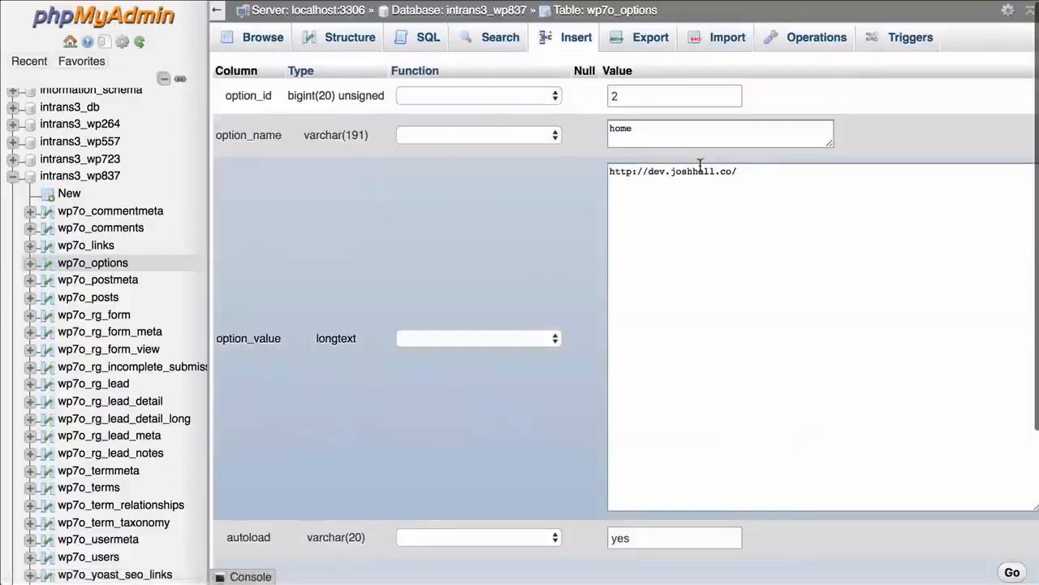
left_click(700, 167)
key("ctrl+a")
key("ctrl+v")
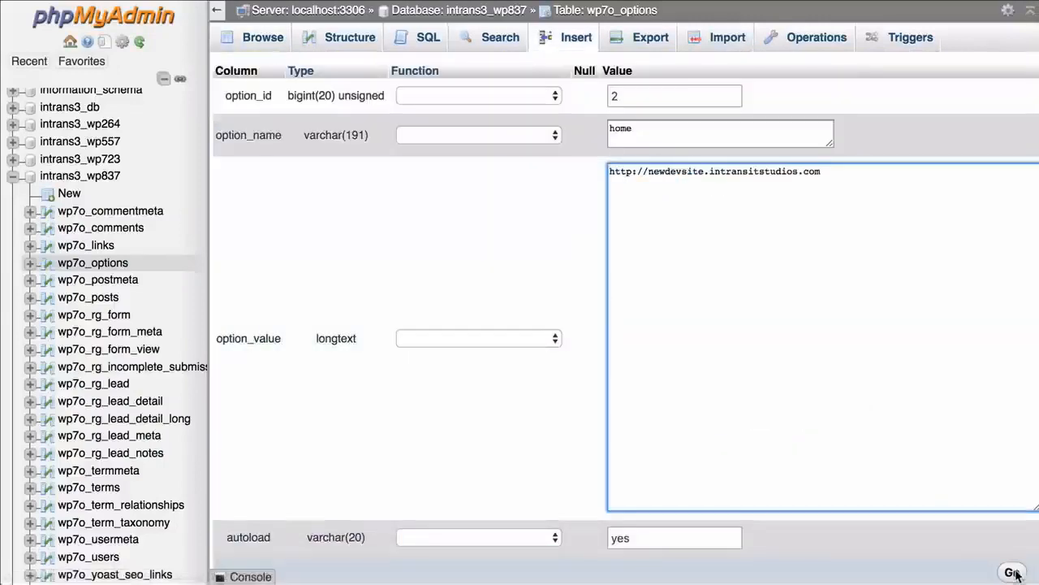
left_click(1012, 572)
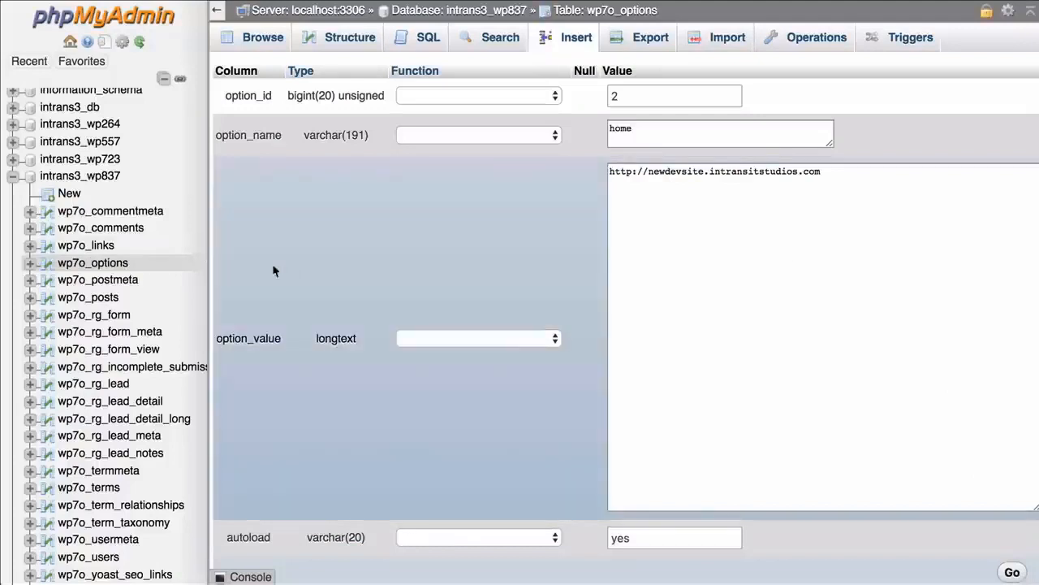
left_click(118, 262)
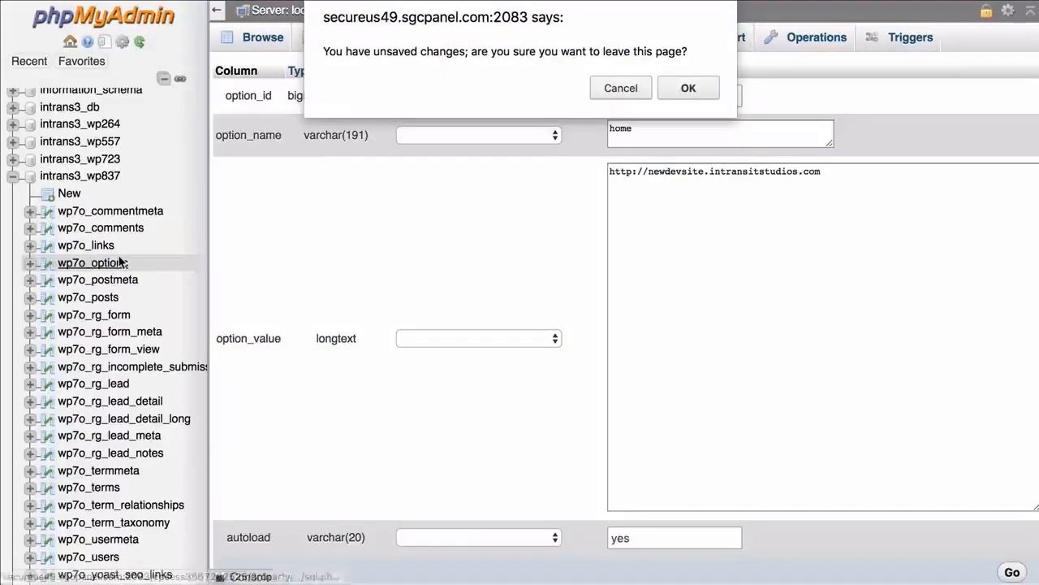
left_click(619, 89)
left_click(1012, 570)
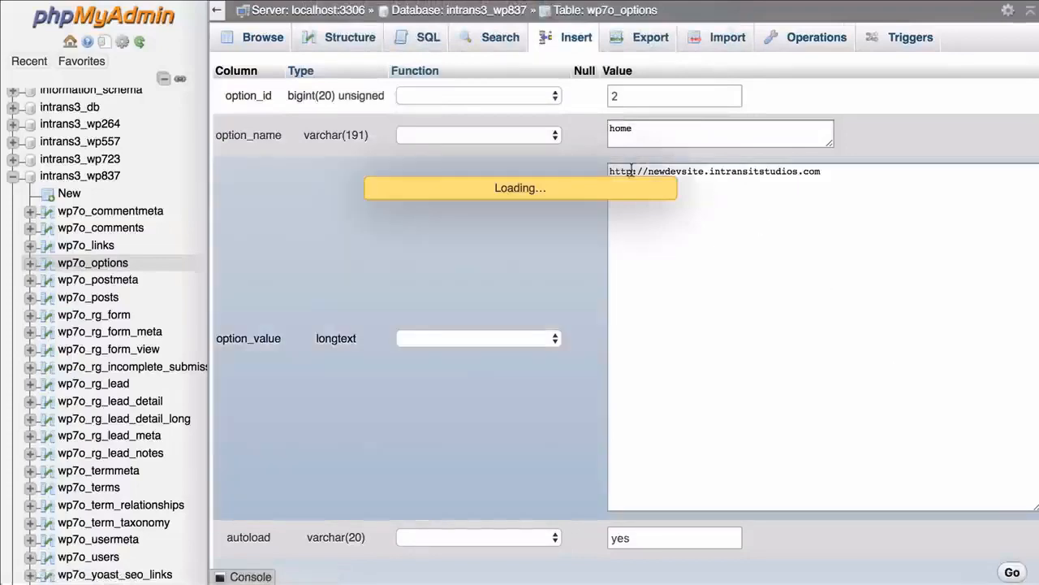
scroll(709, 289, "down", 2)
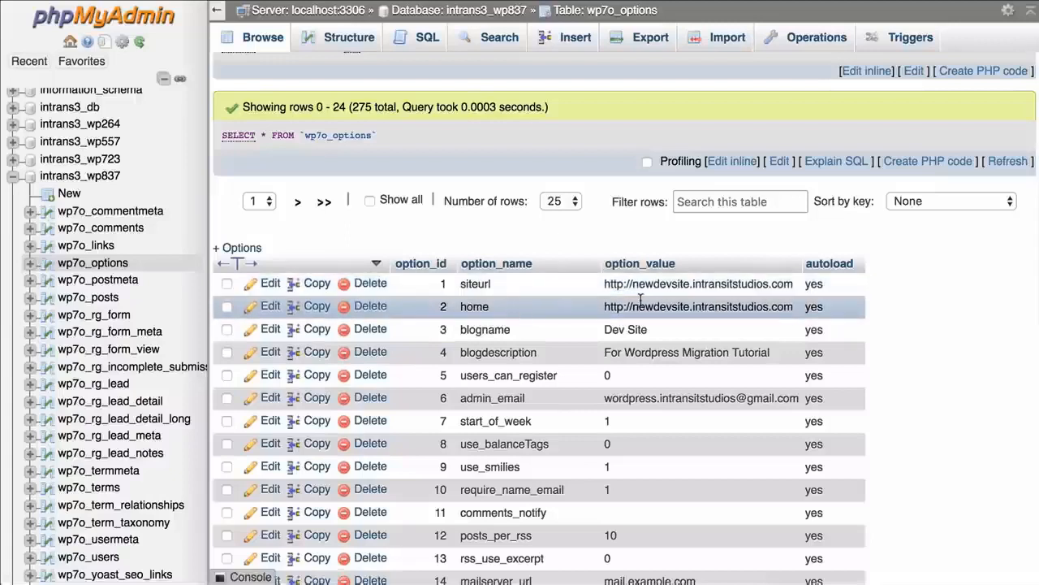
scroll(593, 252, "up", 2)
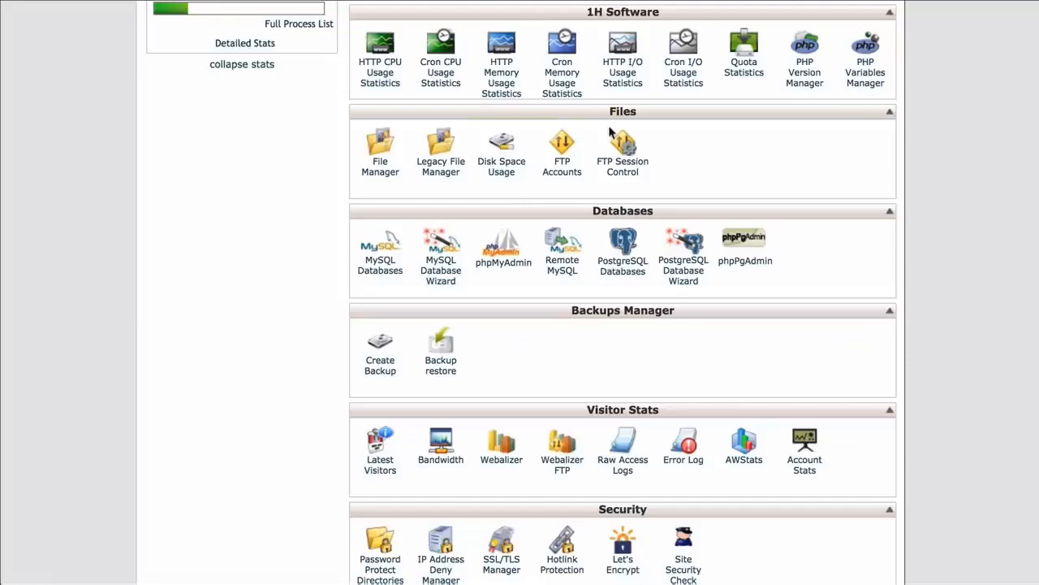
Open File Manager at the document root for newdevsite.intransitstudios.com
scroll(589, 149, "down", 1)
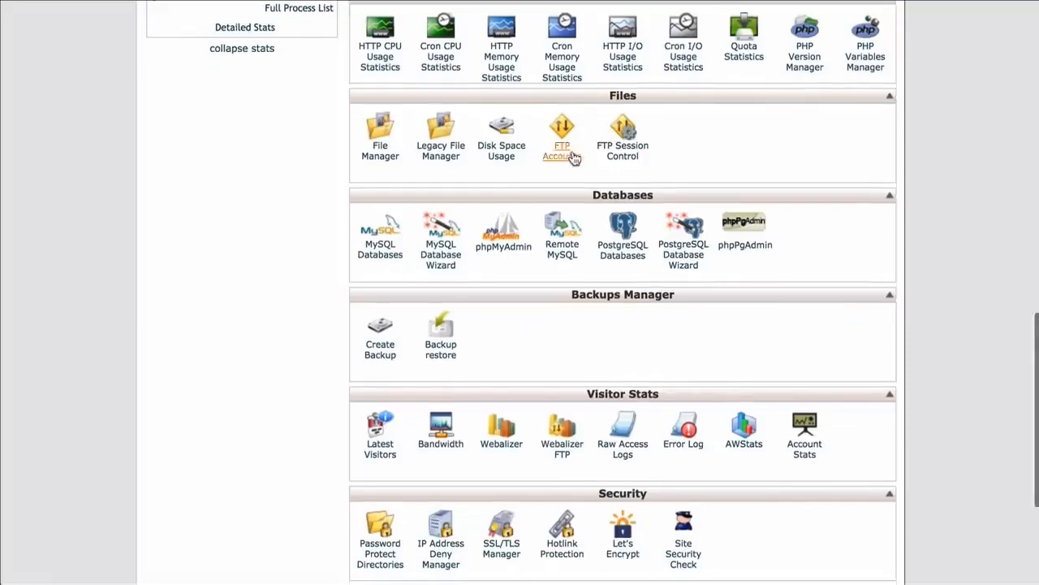
scroll(573, 159, "up", 1)
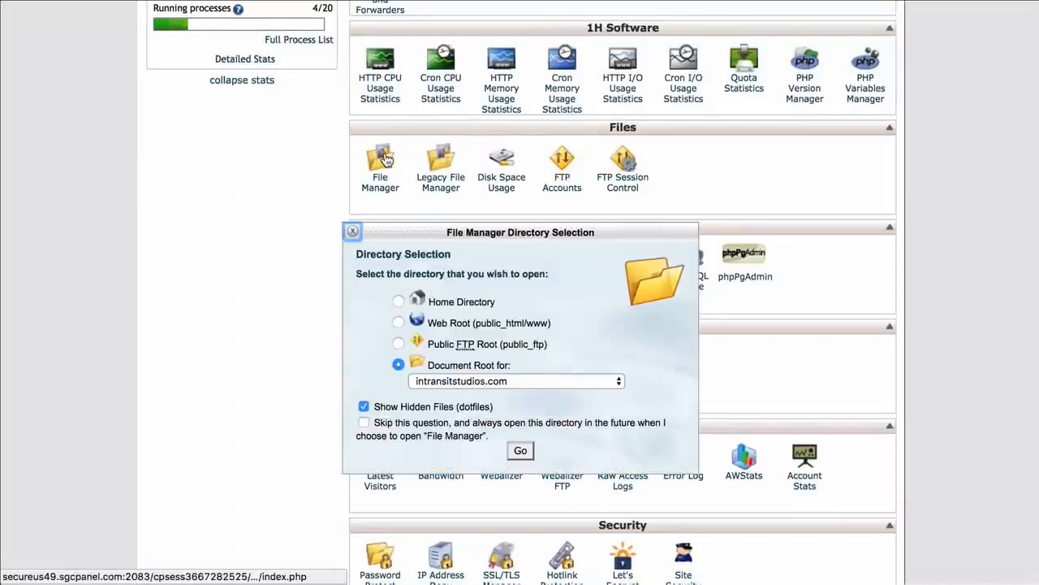
left_click(486, 381)
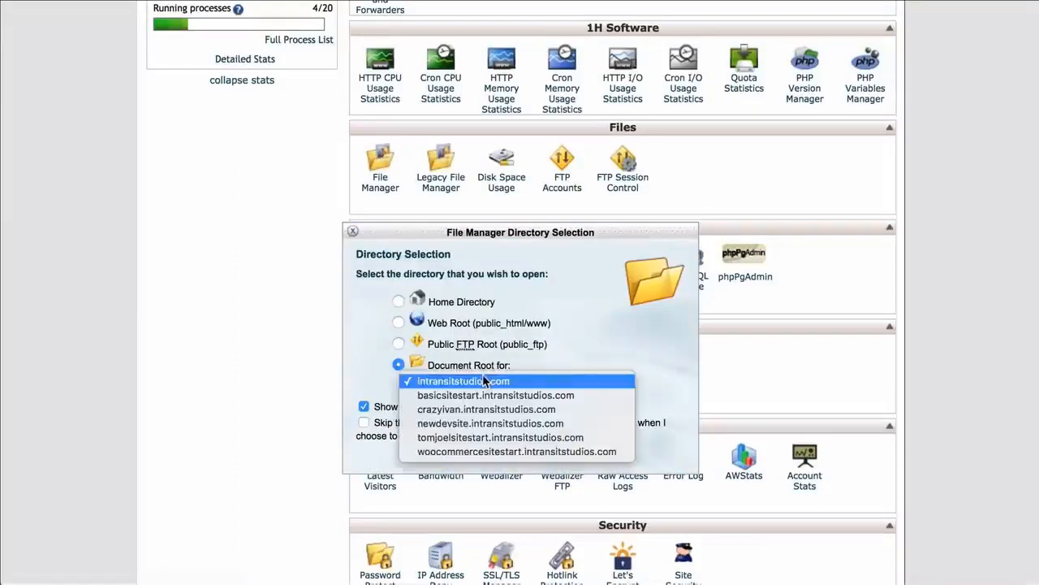
left_click(486, 423)
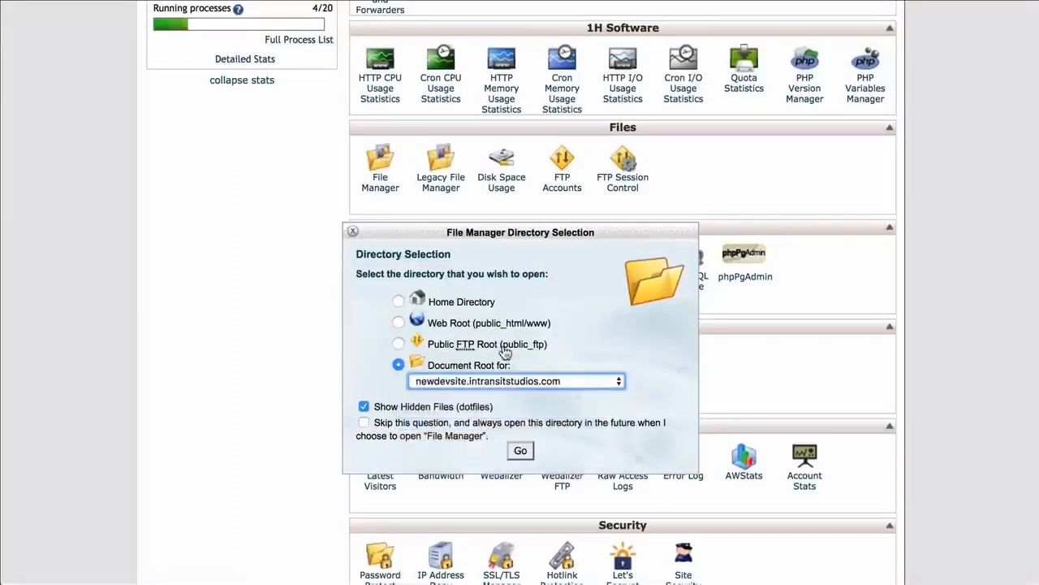
left_click(522, 455)
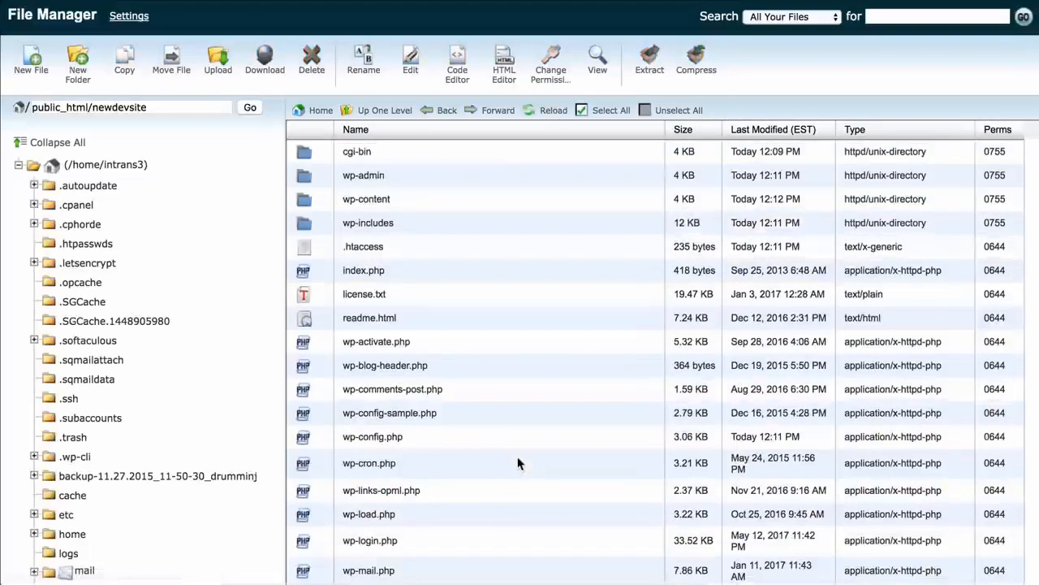
Delete the wp-content folder from the newdevsite document root
scroll(655, 341, "down", 3)
scroll(654, 341, "up", 3)
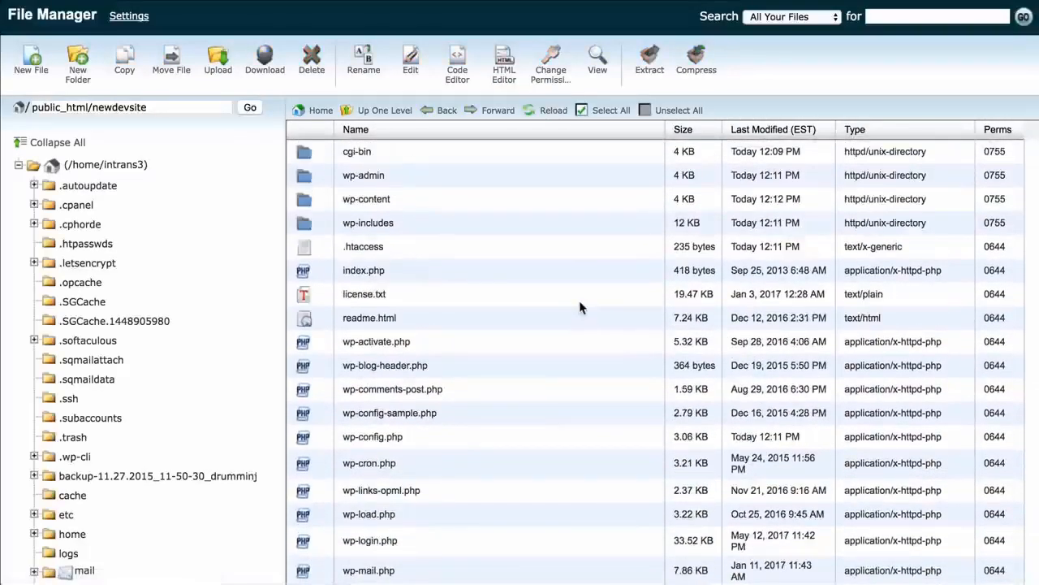
left_click(434, 199)
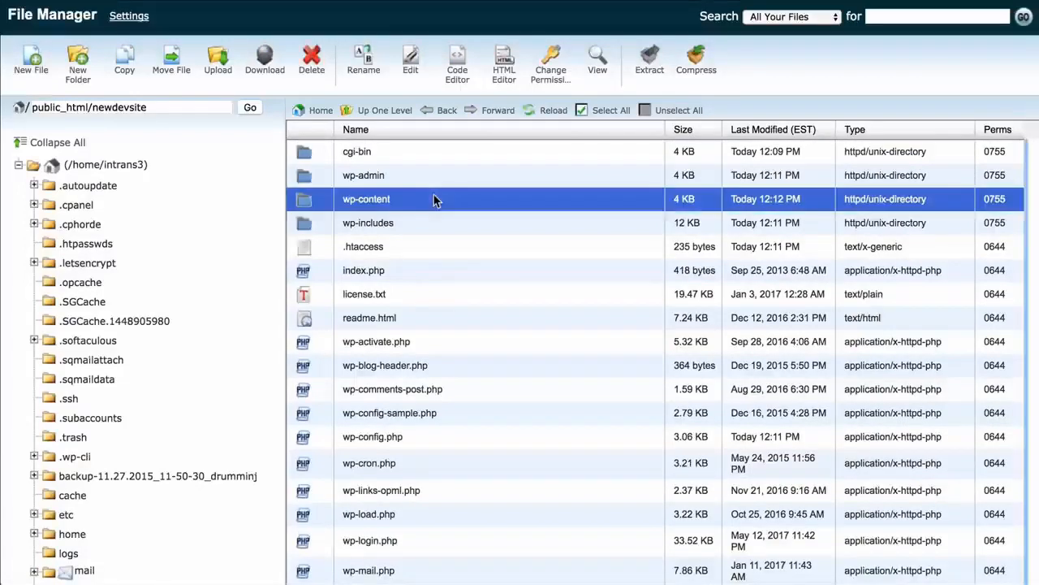
right_click(434, 200)
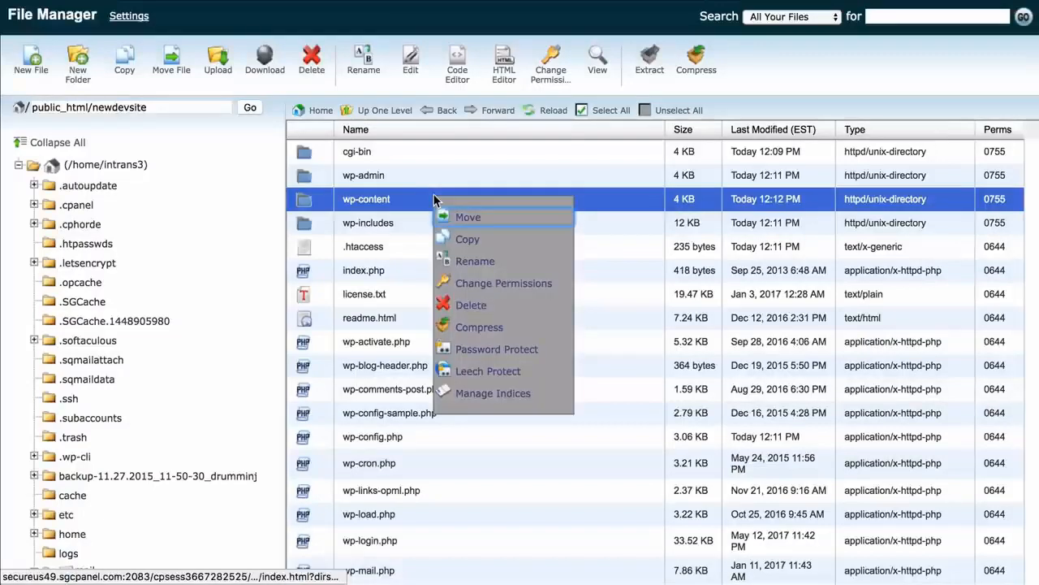
left_click(468, 301)
left_click(653, 344)
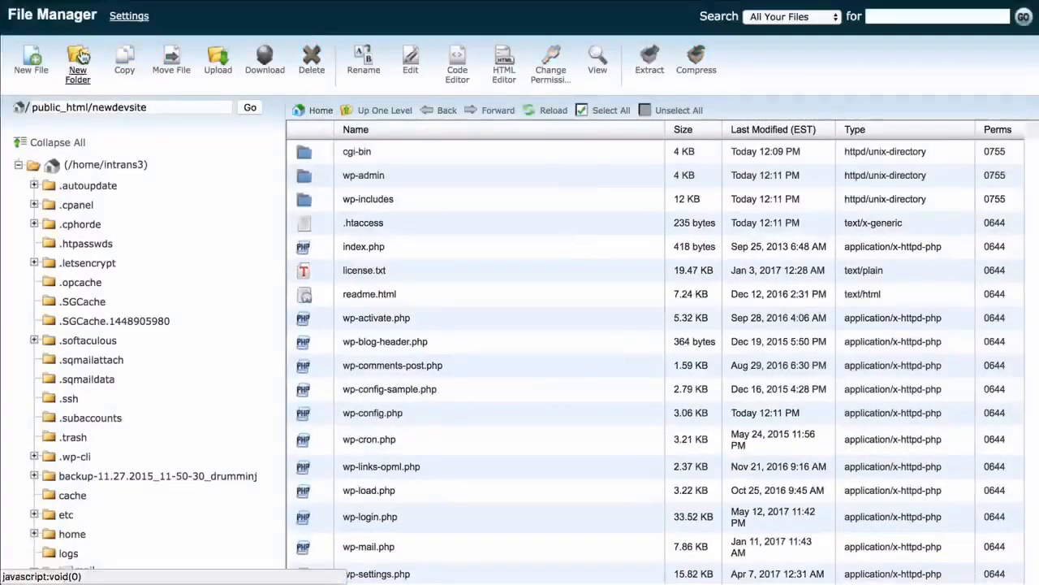
Upload wp-content.zip from Downloads into /home/intrans3/public_html/newdevsite
left_click(217, 62)
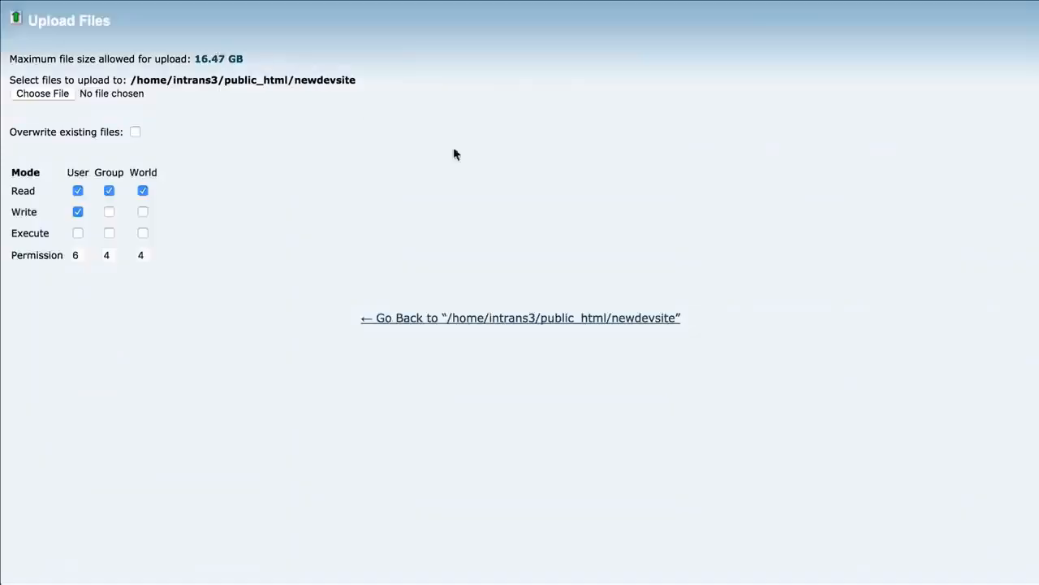
left_click(41, 94)
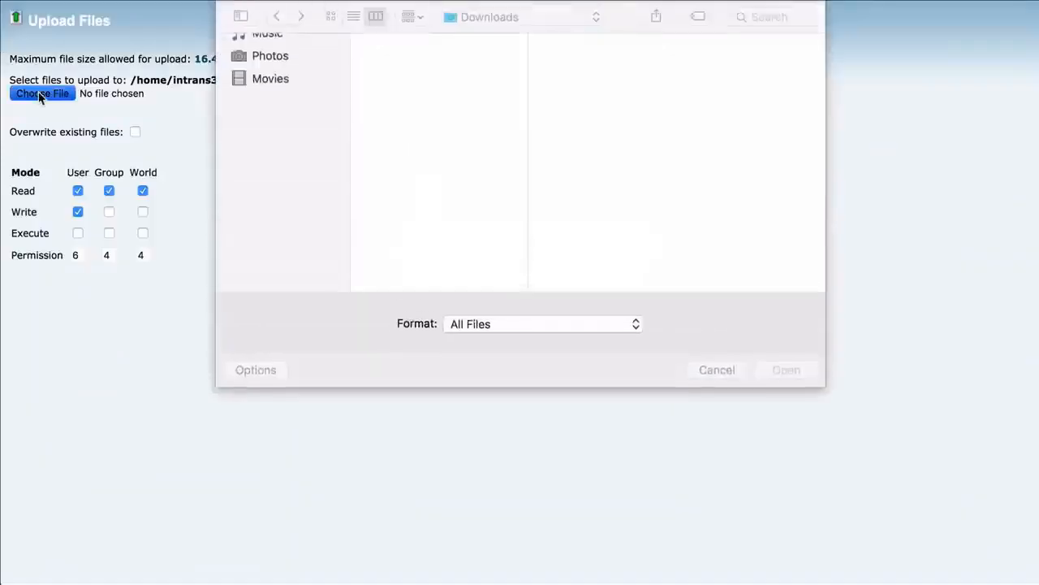
left_click(437, 93)
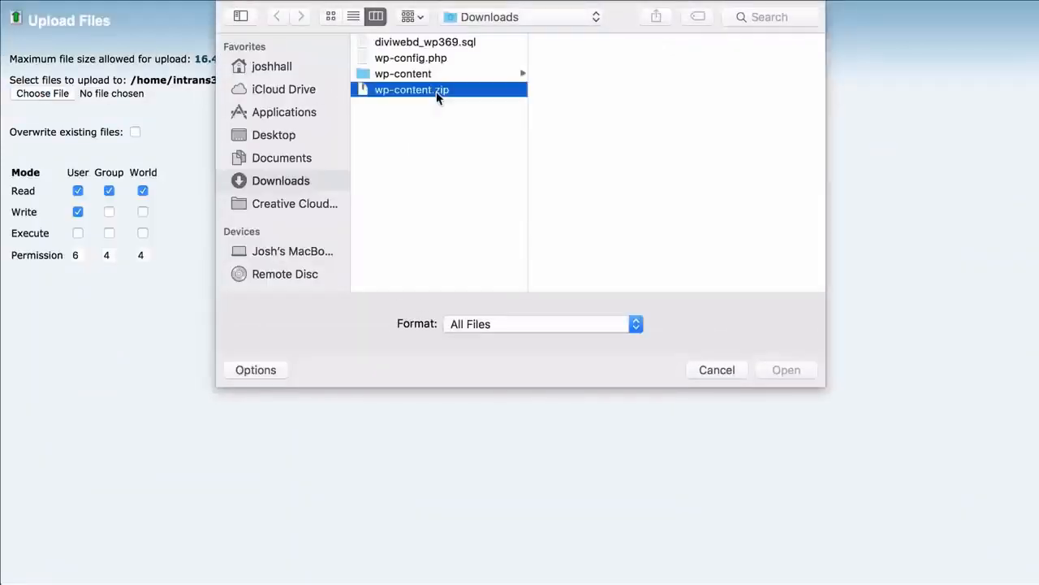
left_click(428, 77)
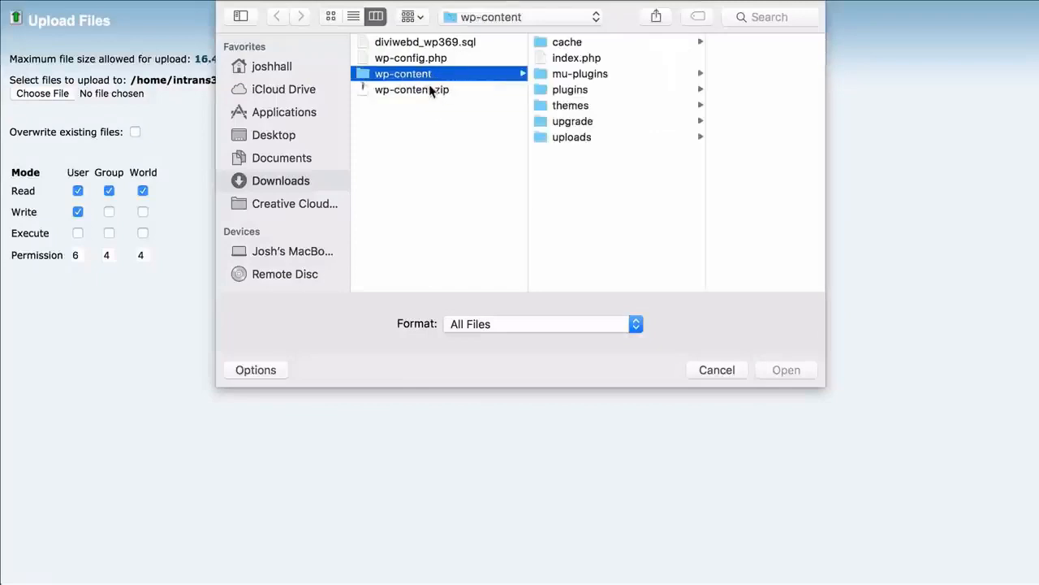
left_click(431, 91)
left_click(786, 370)
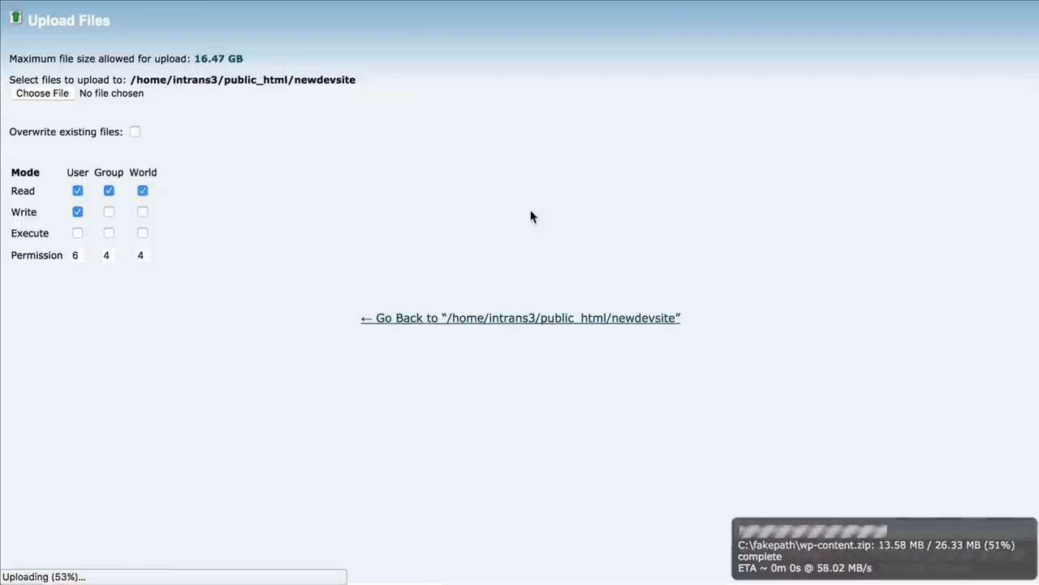
left_click(517, 318)
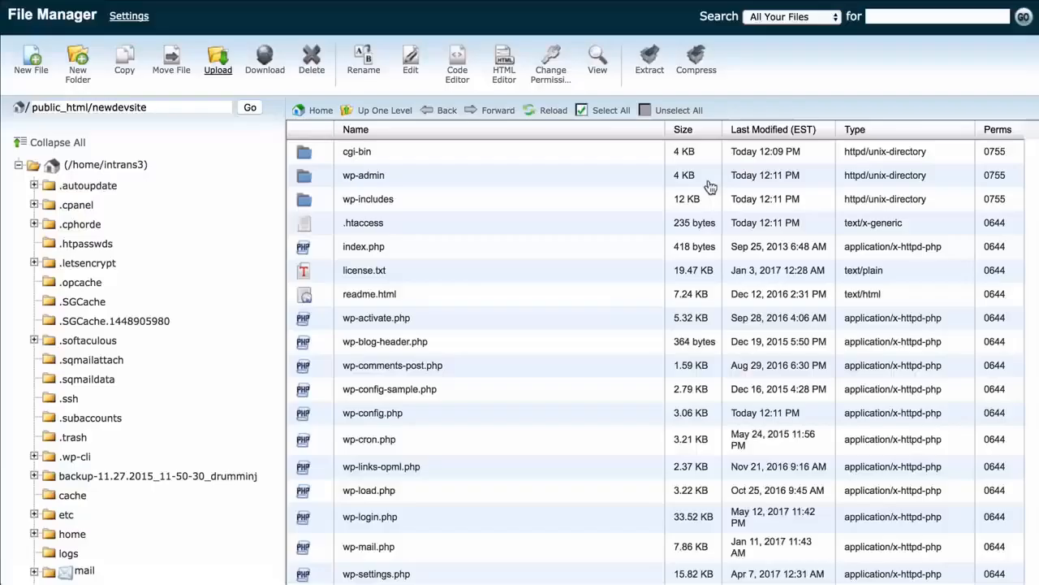
Extract wp-content.zip into /public_html/newdevsite
scroll(487, 244, "down", 2)
scroll(485, 258, "down", 2)
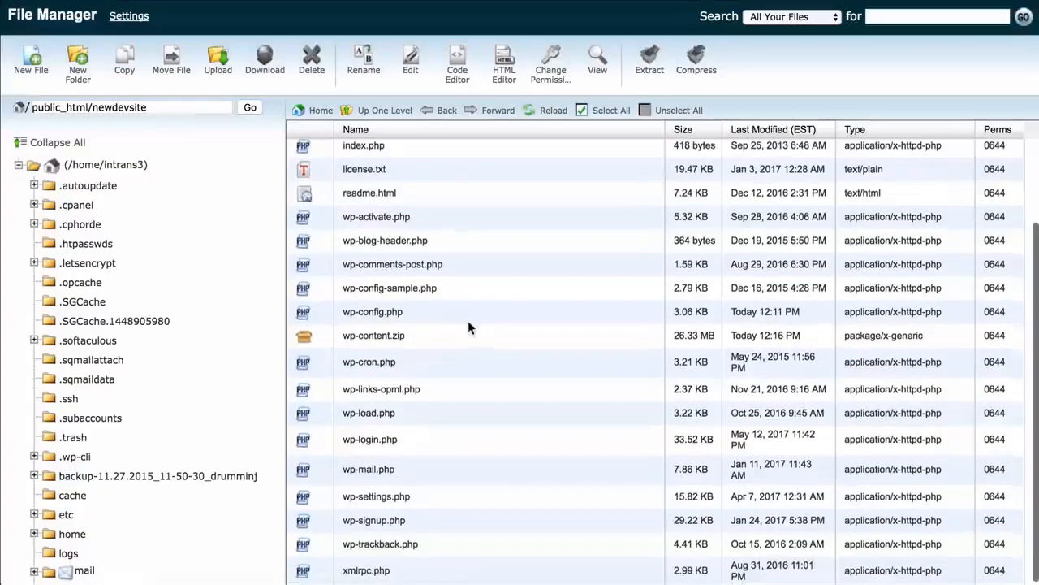
right_click(456, 331)
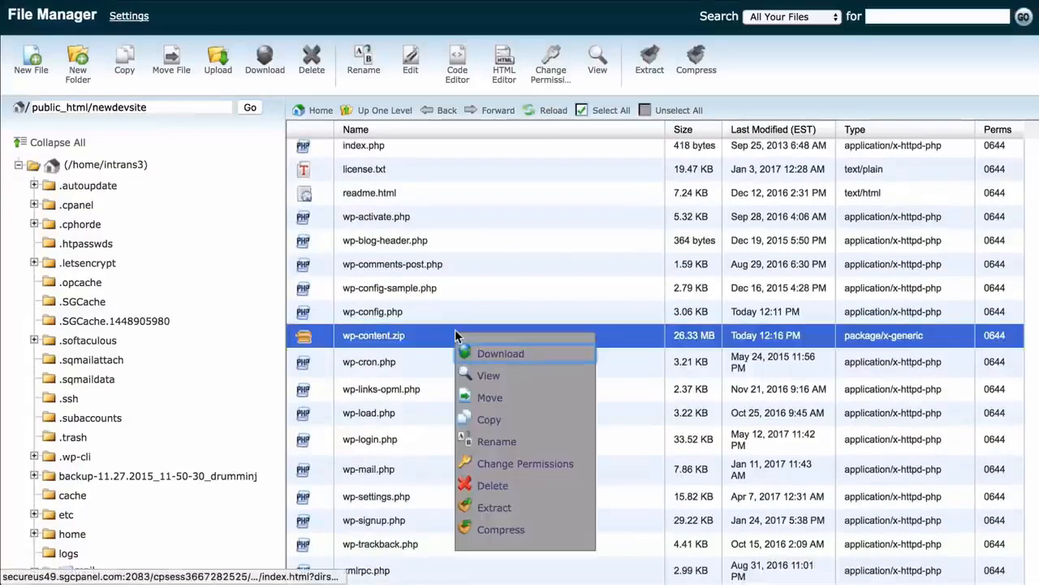
left_click(490, 508)
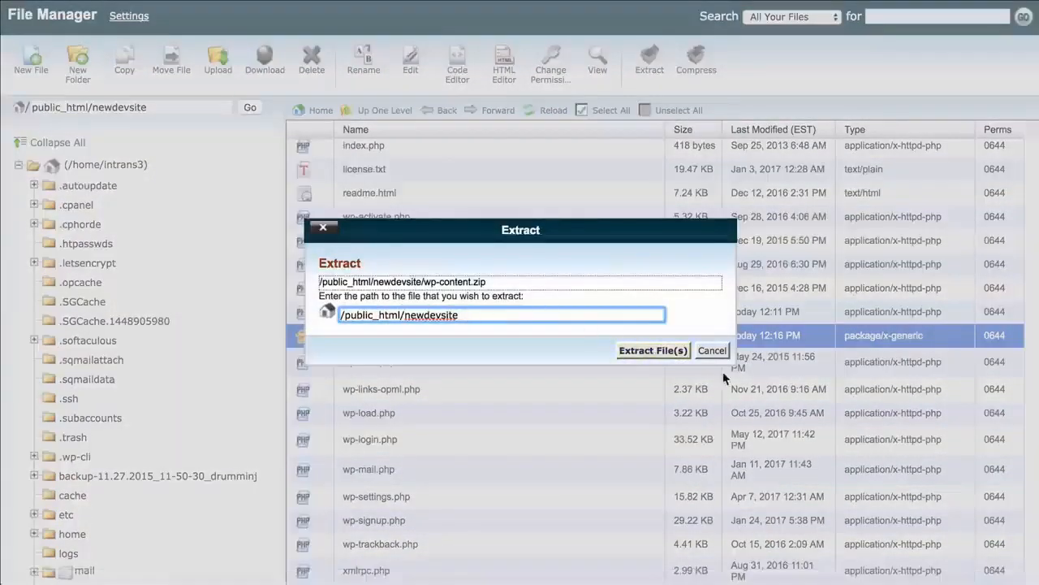
left_click(655, 354)
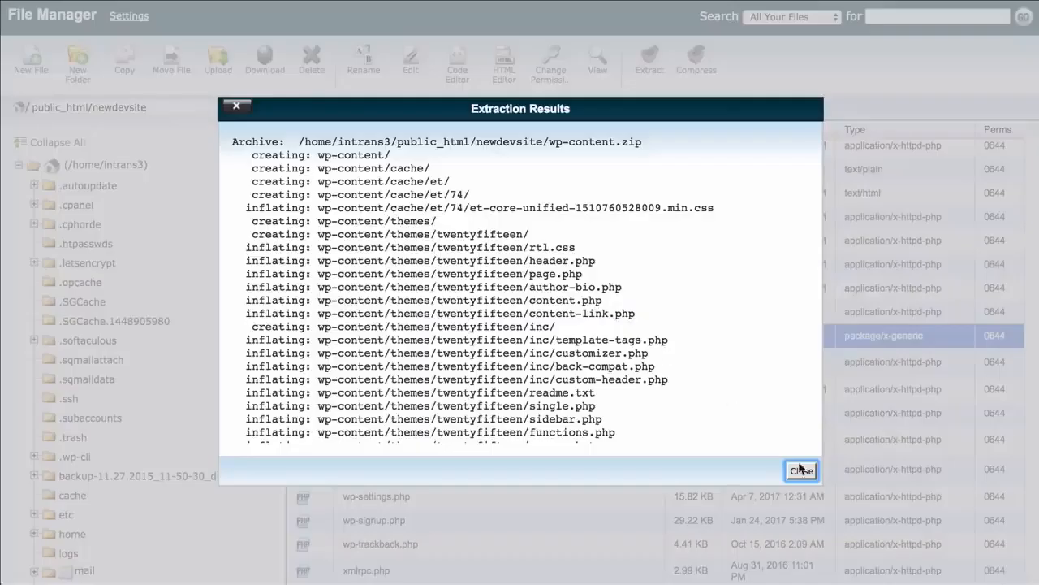
left_click(800, 470)
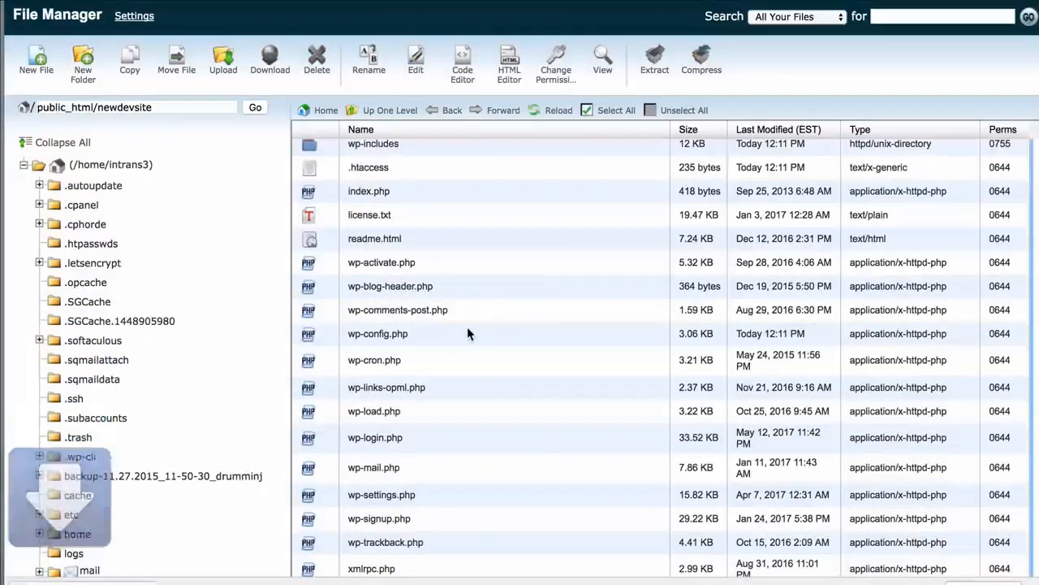
Switch to Finder and open the downloaded wp-config.php in a text editor
mouse_move(932, 579)
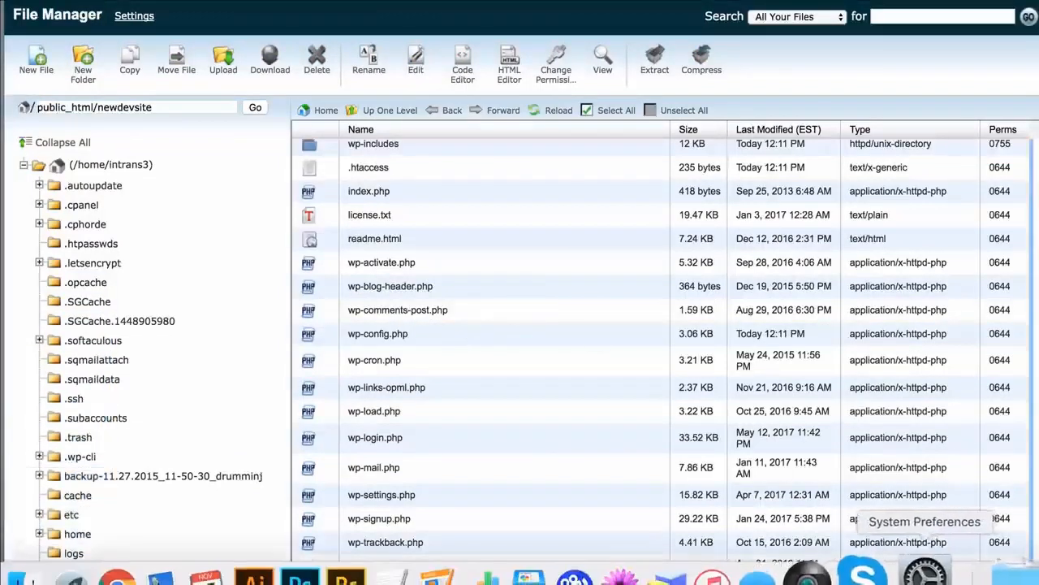
left_click(997, 577)
left_click(1015, 388)
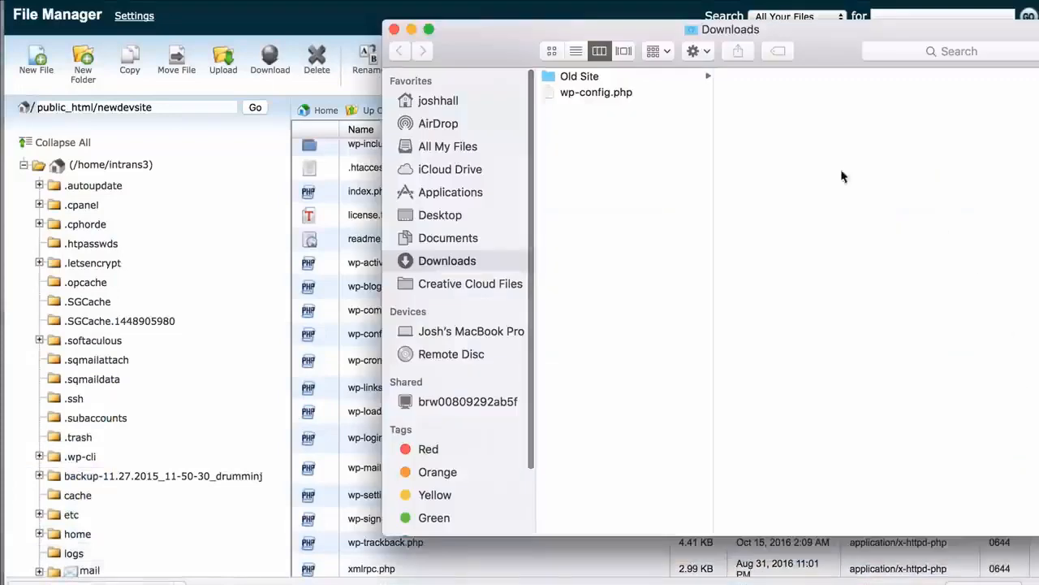
right_click(637, 106)
left_click(609, 95)
right_click(608, 92)
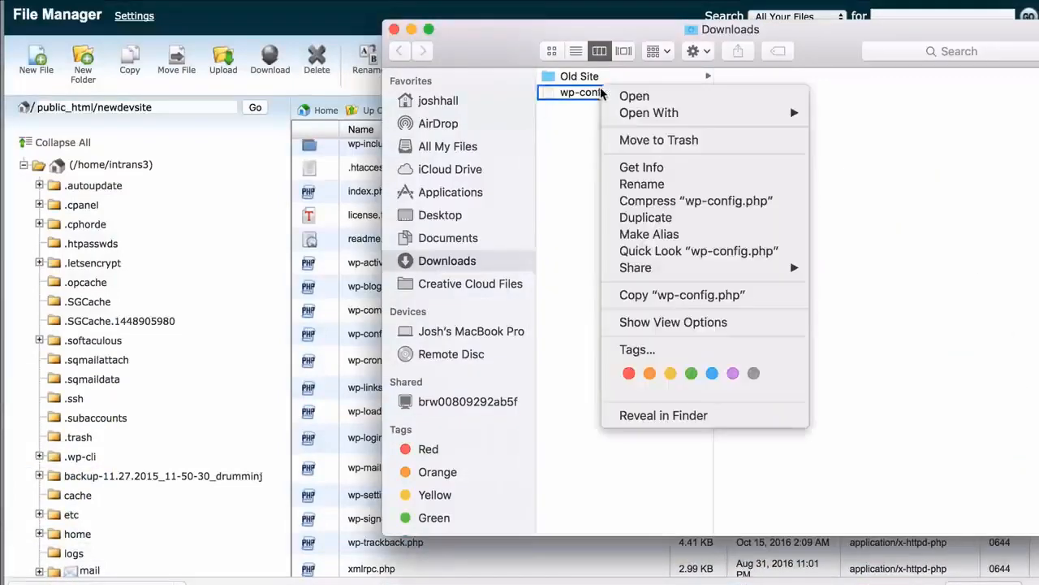
mouse_move(690, 118)
left_click(885, 113)
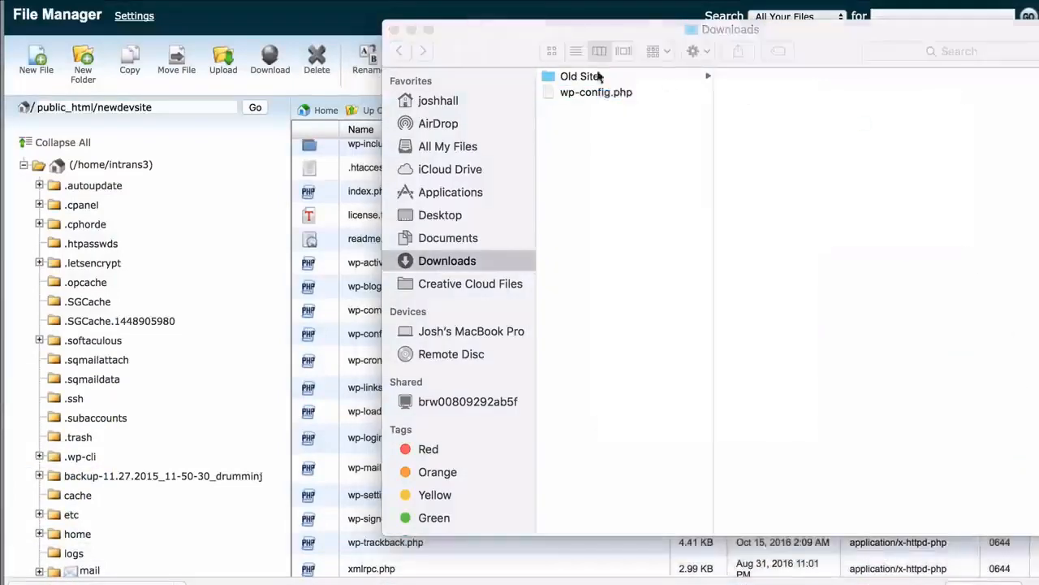
left_click(410, 29)
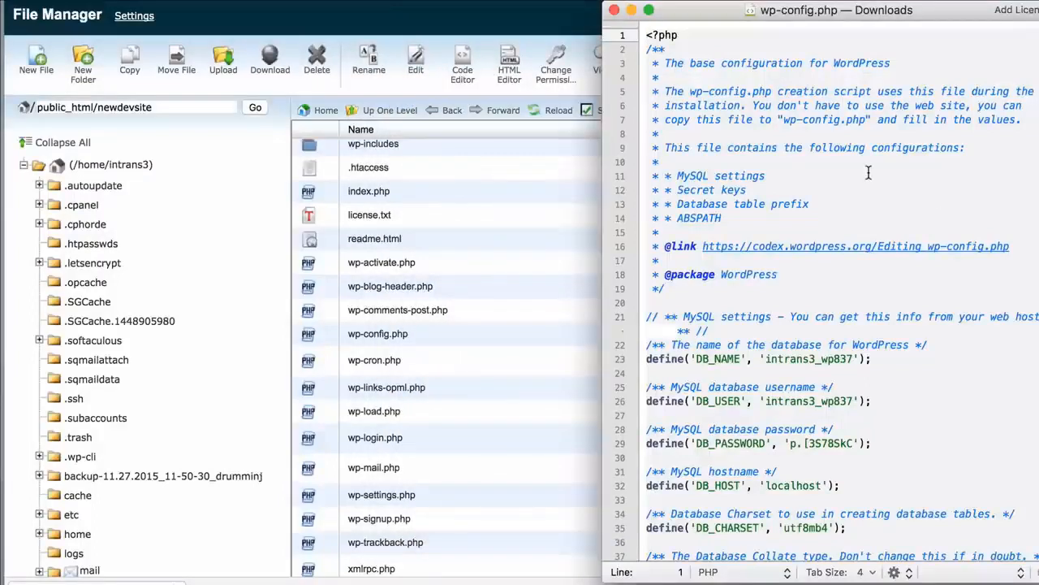
Review the MySQL database settings in wp-config.php
scroll(861, 172, "down", 2)
scroll(847, 175, "down", 3)
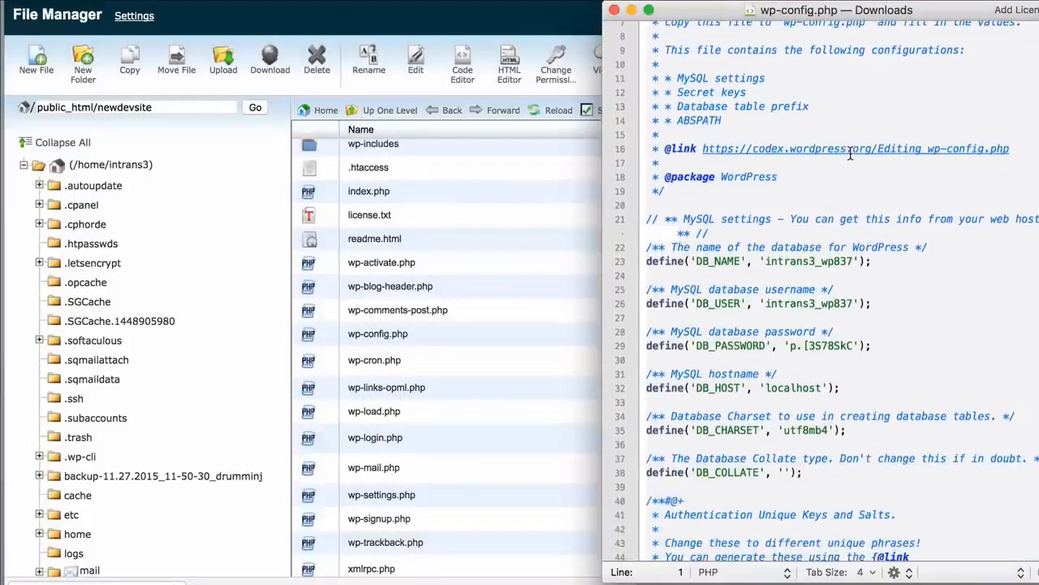
scroll(850, 155, "down", 1)
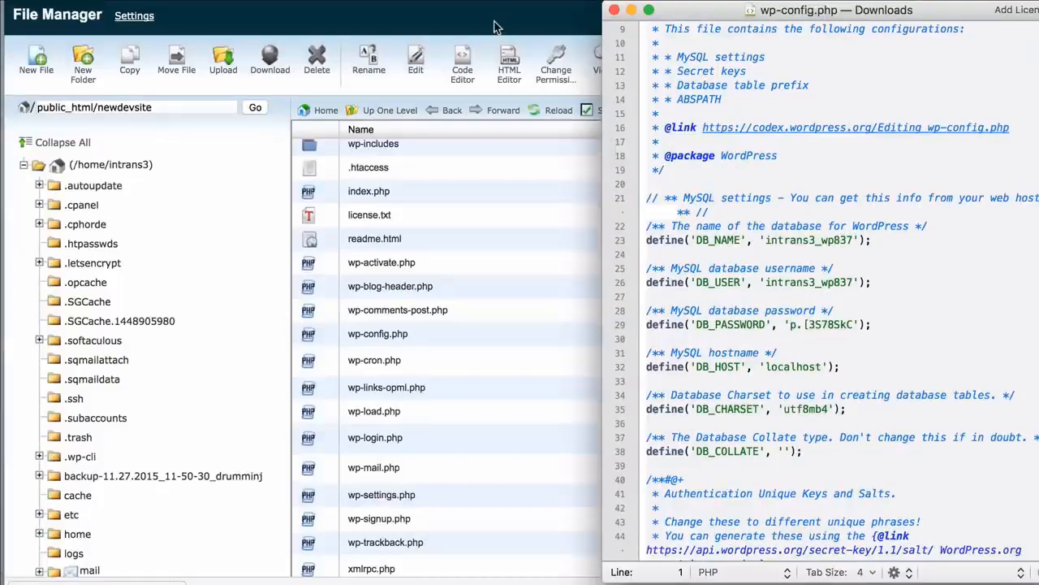
Close the File Manager tab and open MySQL Databases in cPanel
key("super+w")
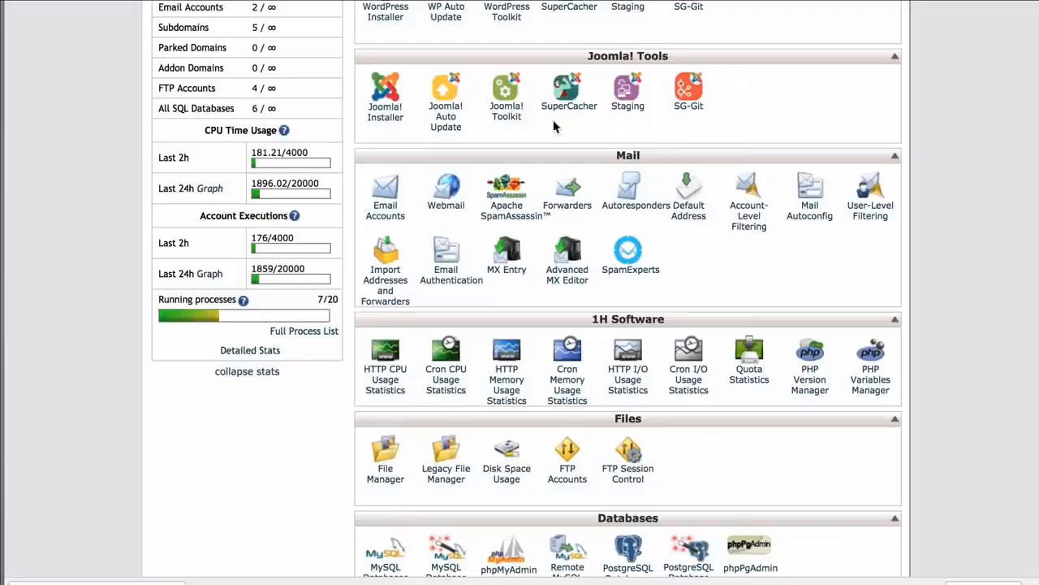
scroll(560, 130, "down", 1)
scroll(568, 138, "down", 5)
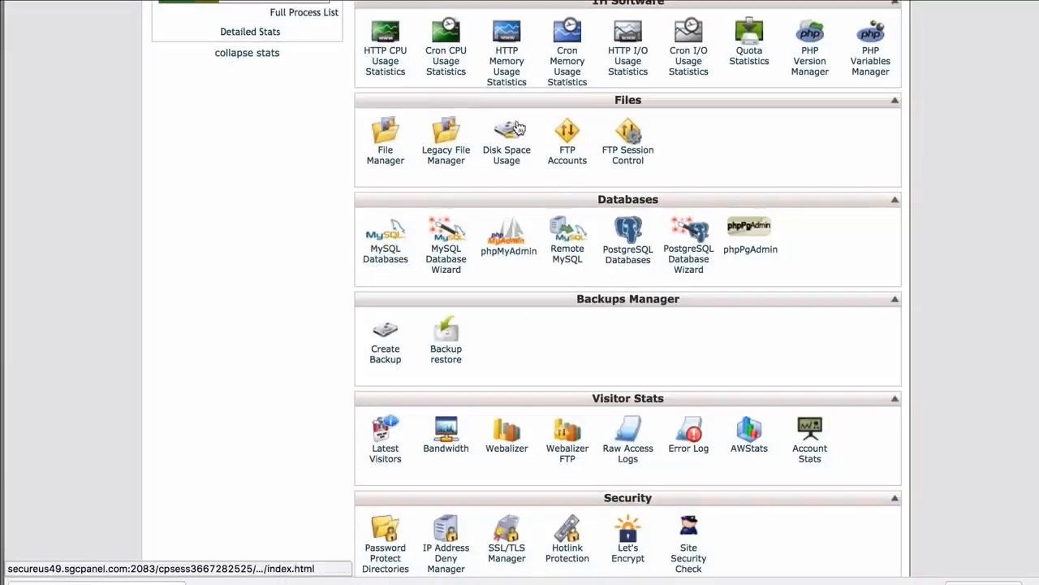
left_click(389, 248)
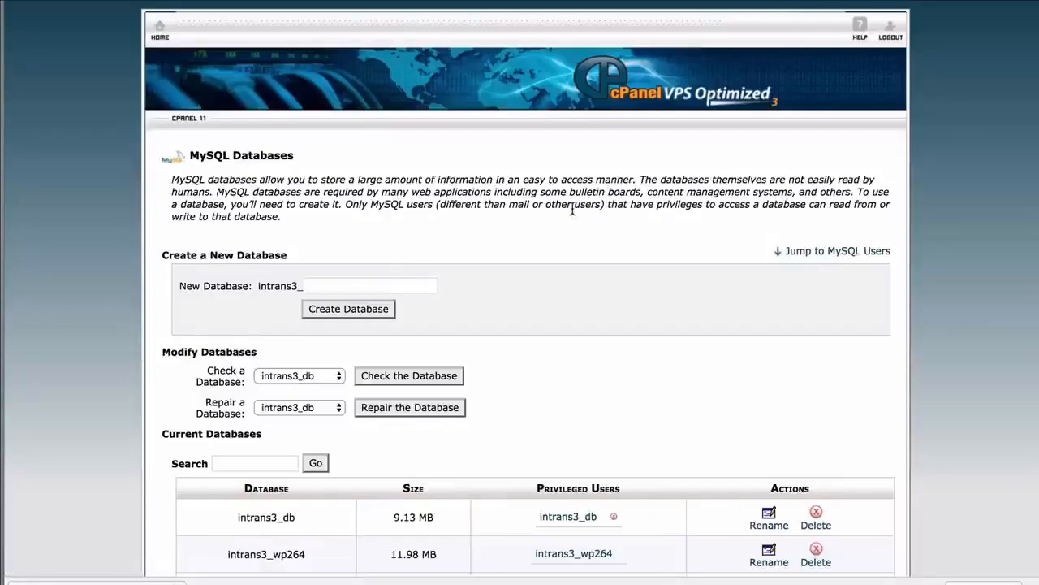
Examine the current databases and MySQL users listed in cPanel
scroll(615, 178, "down", 5)
scroll(615, 178, "down", 3)
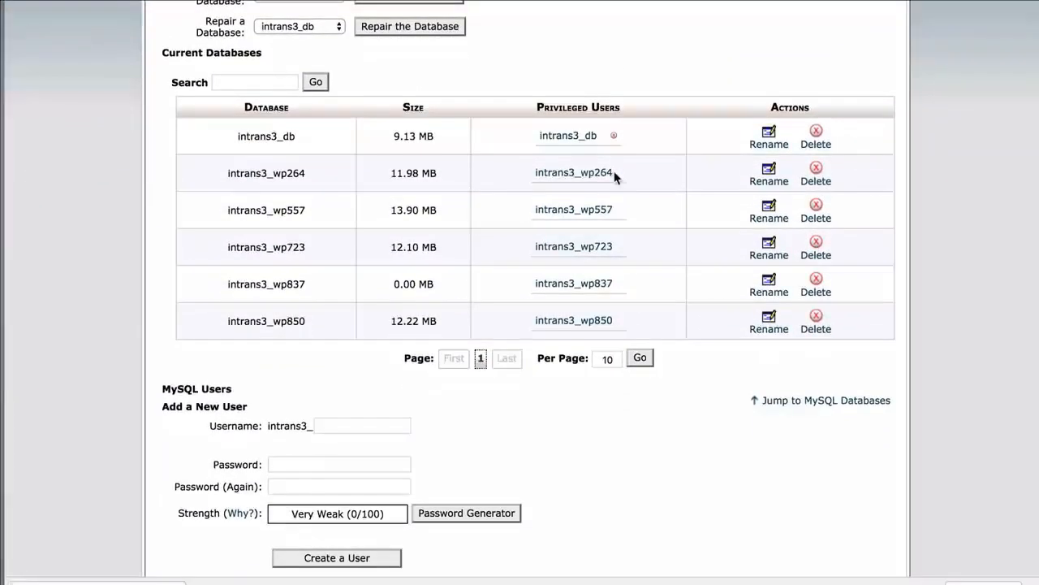
scroll(528, 177, "down", 1)
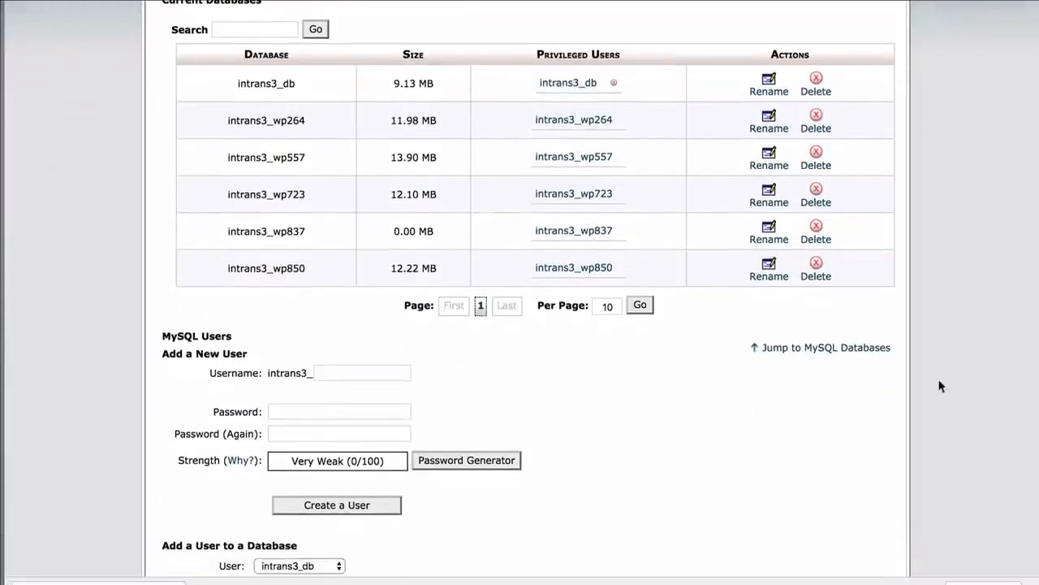
left_click_drag(1038, 584, 1017, 583)
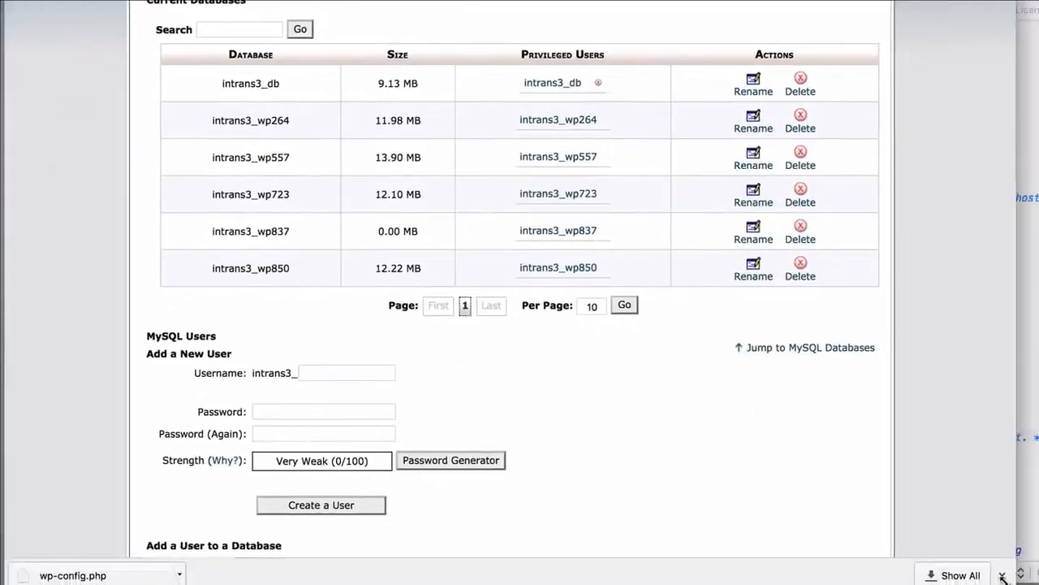
left_click(1003, 576)
scroll(256, 93, "up", 1)
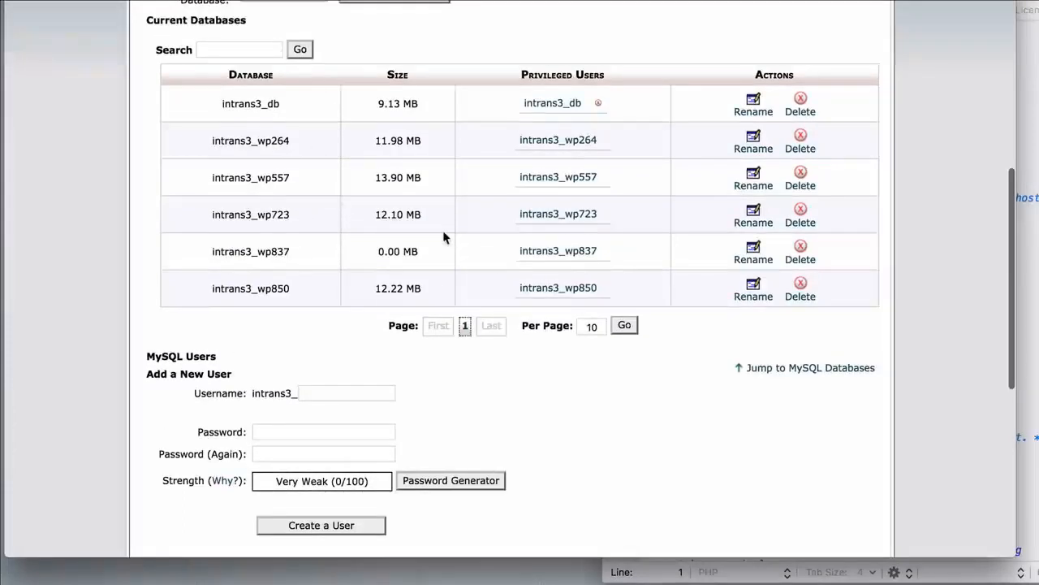
scroll(446, 235, "down", 15)
scroll(492, 182, "down", 3)
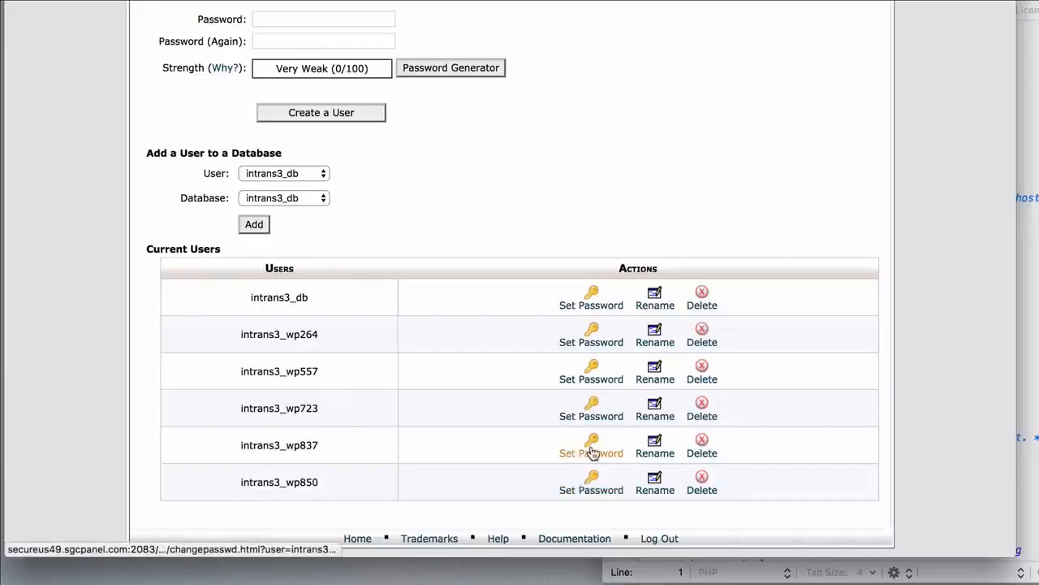
scroll(493, 162, "up", 10)
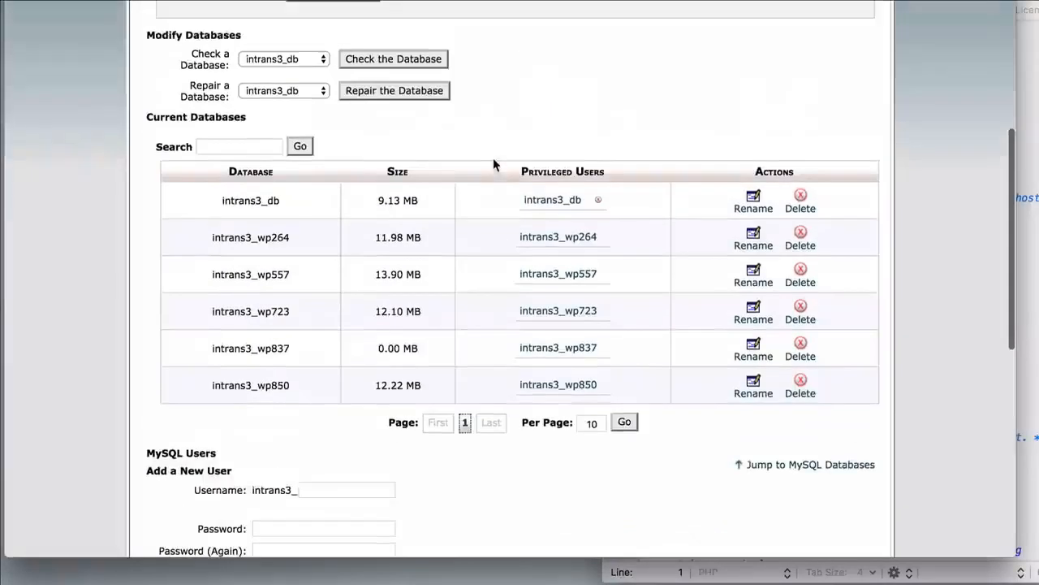
scroll(493, 158, "down", 10)
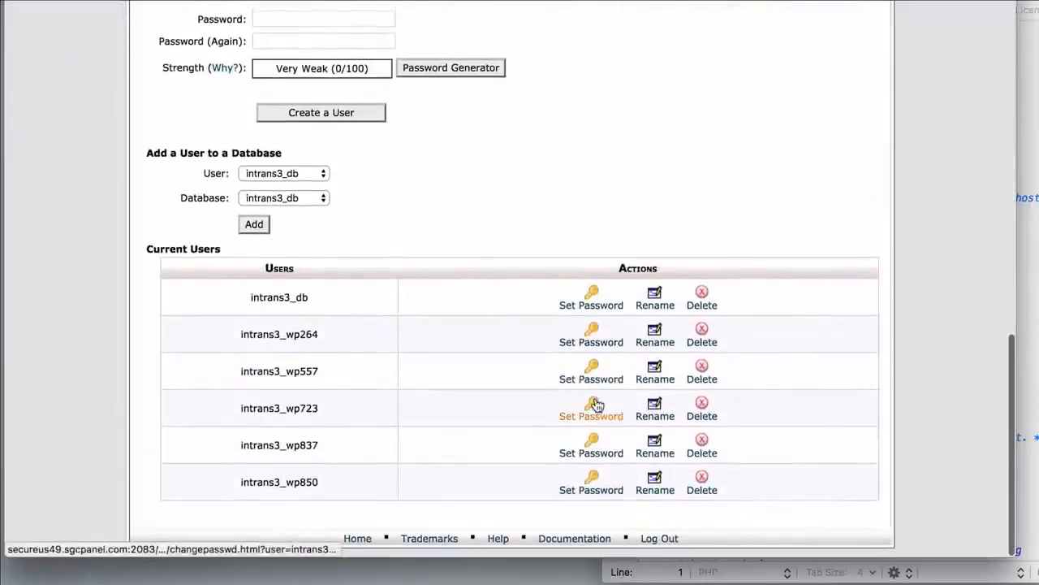
Compare the intrans3_wp837 database name in cPanel with the DB_NAME and DB_USER settings in wp-config.php
left_click(1024, 98)
scroll(782, 168, "down", 1)
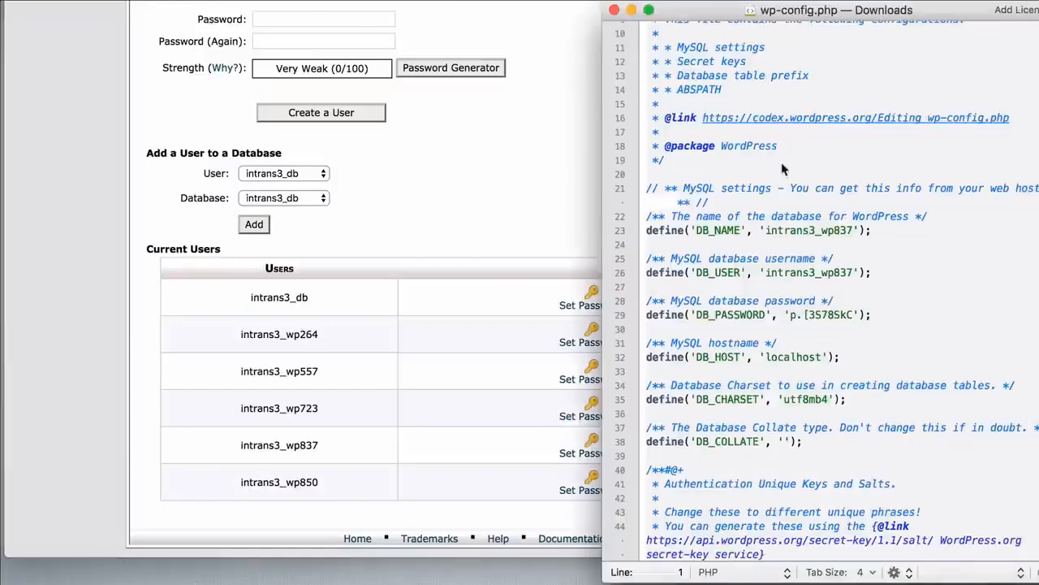
scroll(474, 179, "up", 5)
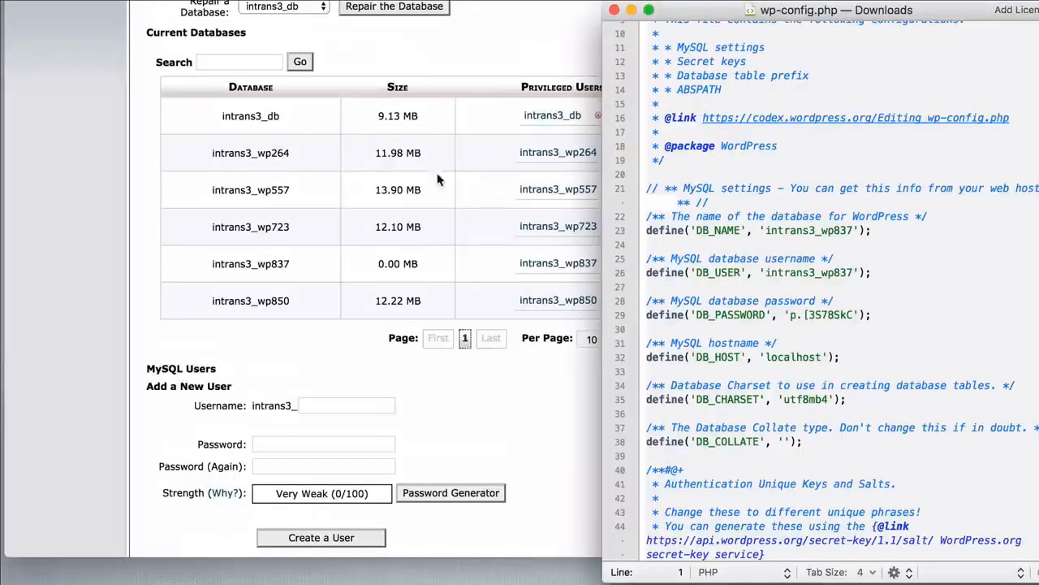
double_click(280, 261)
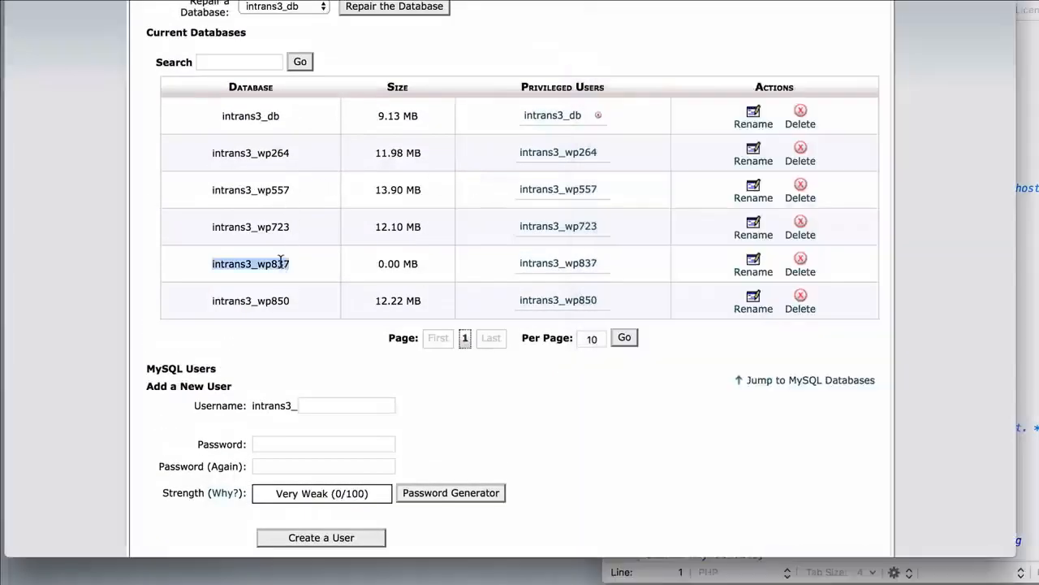
left_click(1036, 137)
scroll(854, 218, "down", 3)
scroll(619, 231, "down", 4)
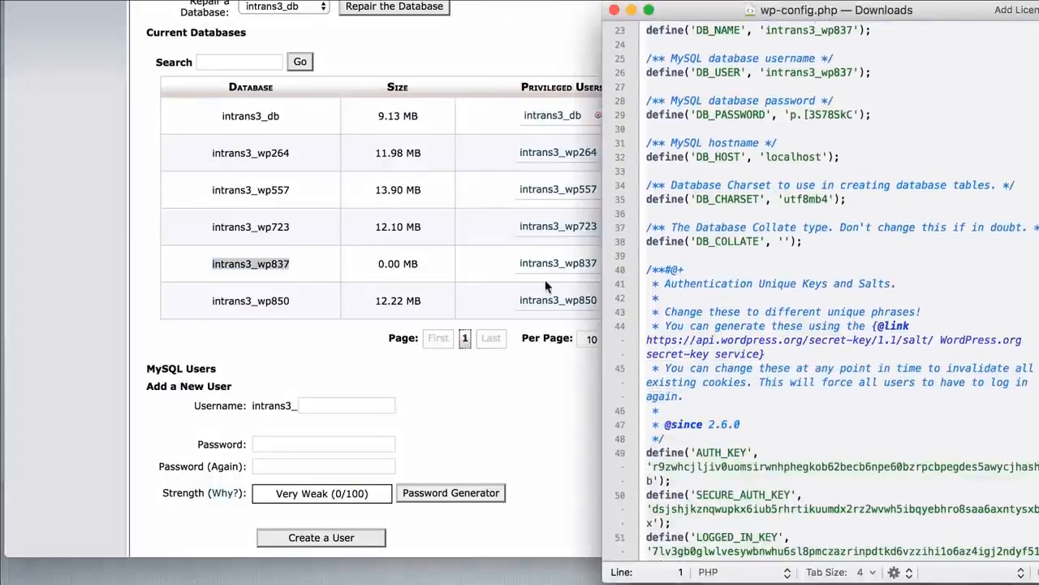
Examine the MySQL users list and scroll through wp-config.php to the table prefix setting
scroll(545, 279, "down", 5)
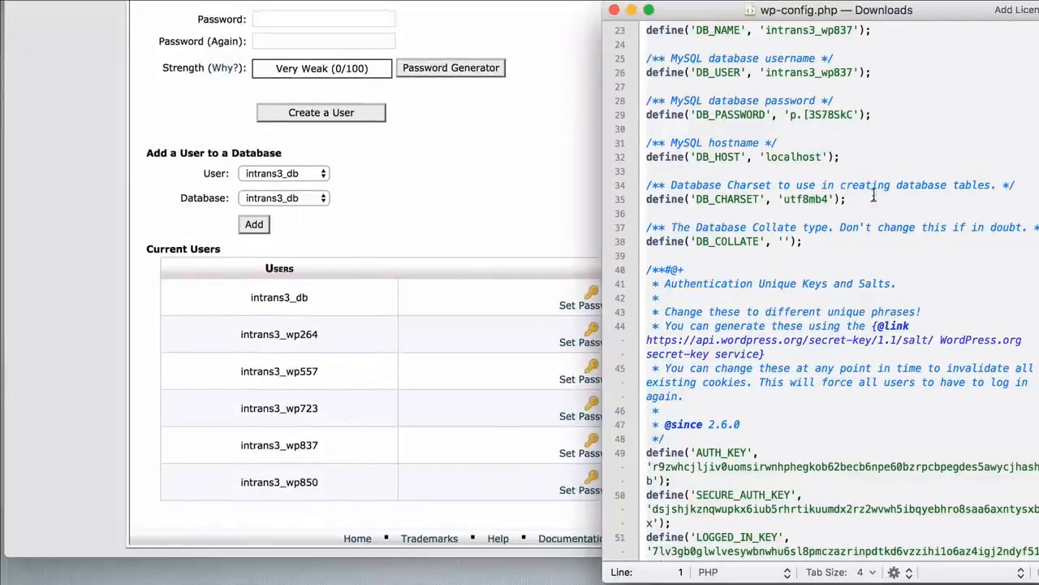
double_click(792, 157)
left_click(811, 168)
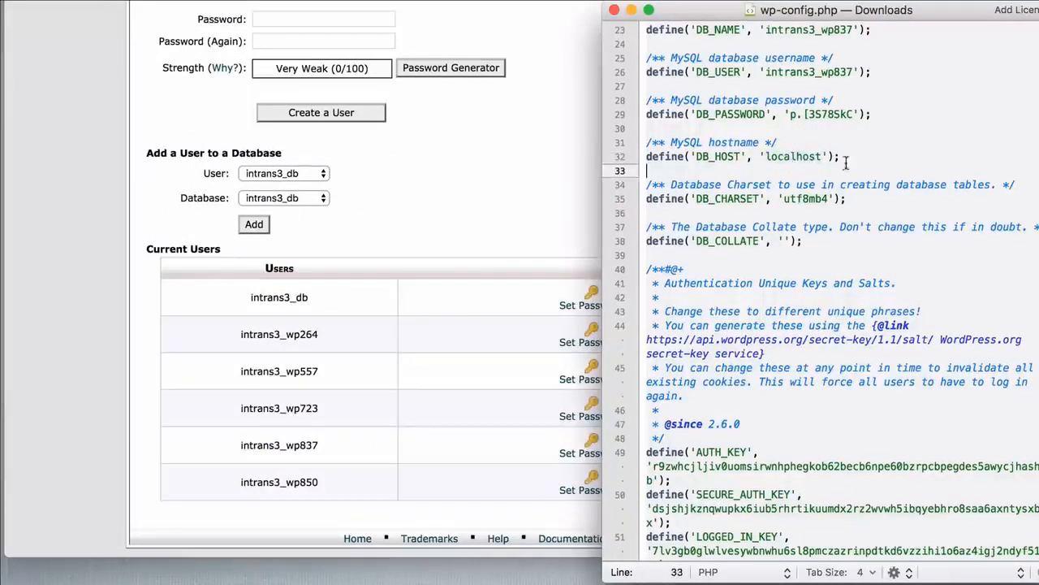
scroll(863, 161, "down", 4)
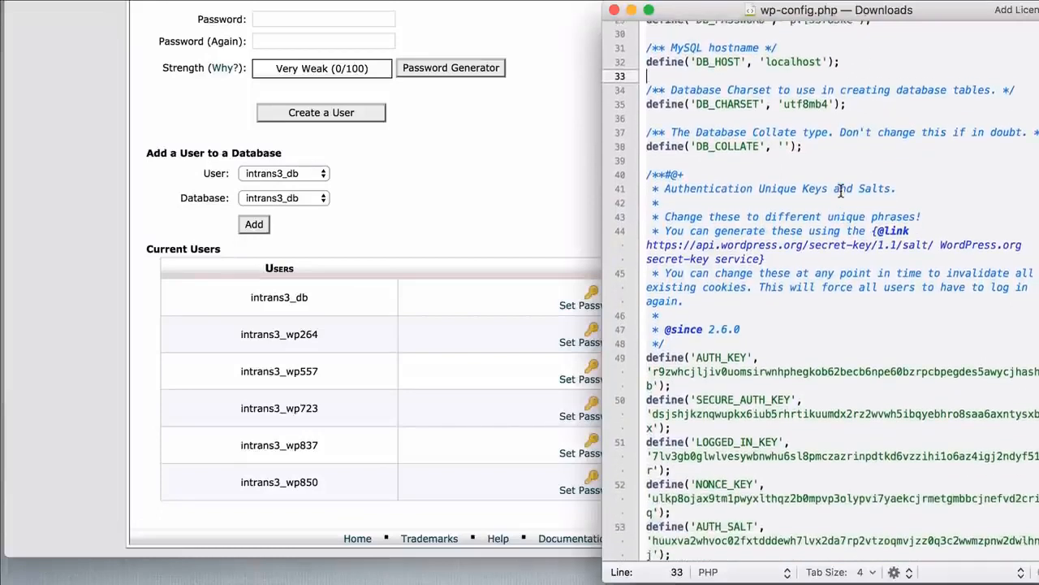
scroll(841, 191, "up", 2)
scroll(794, 104, "up", 1)
scroll(836, 114, "down", 3)
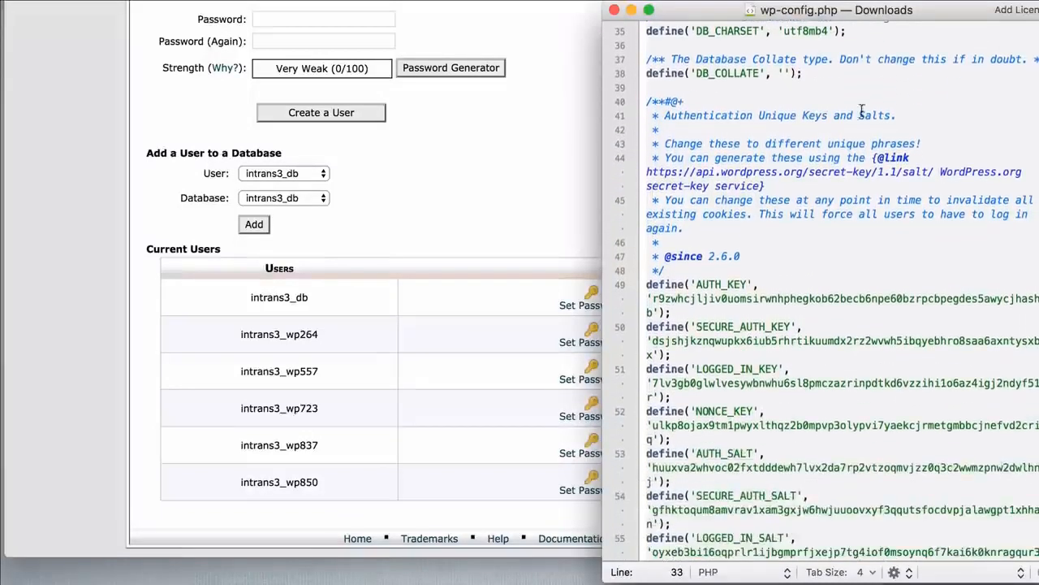
scroll(880, 108, "down", 5)
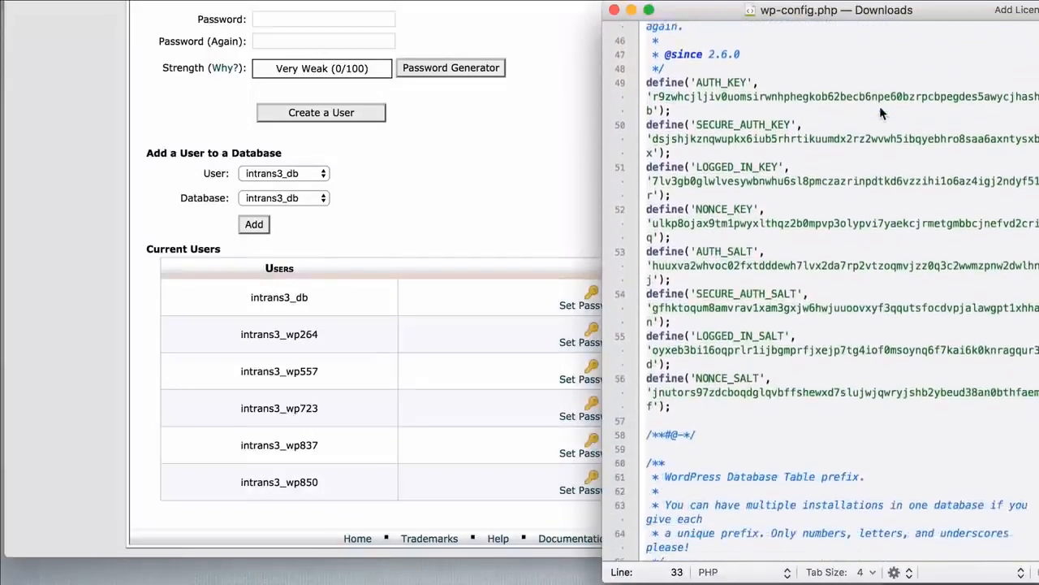
scroll(880, 106, "down", 4)
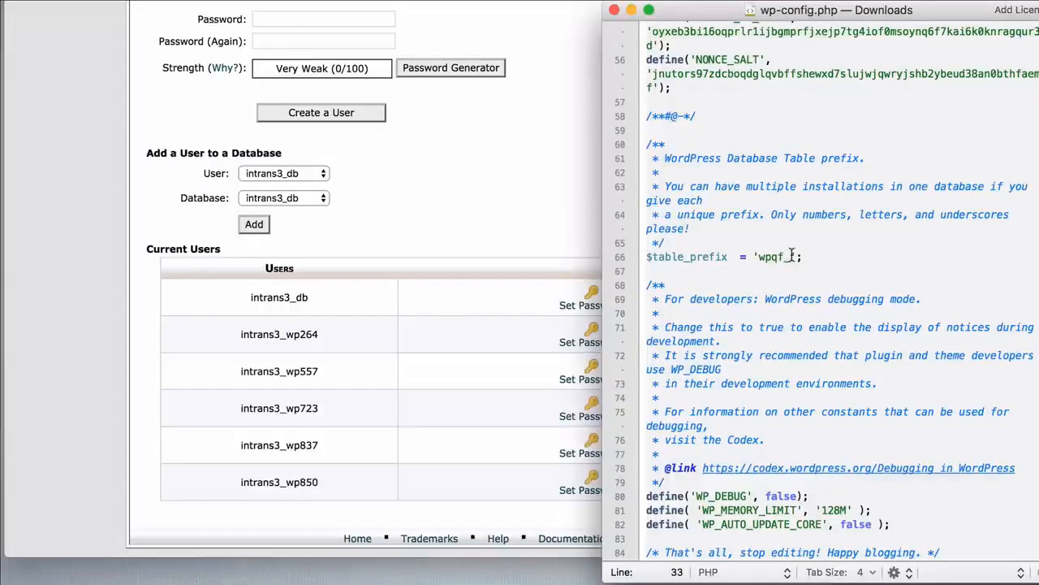
Open phpMyAdmin from the cPanel home and view the intrans3_wp837 database's tables
left_click(520, 137)
scroll(515, 102, "up", 10)
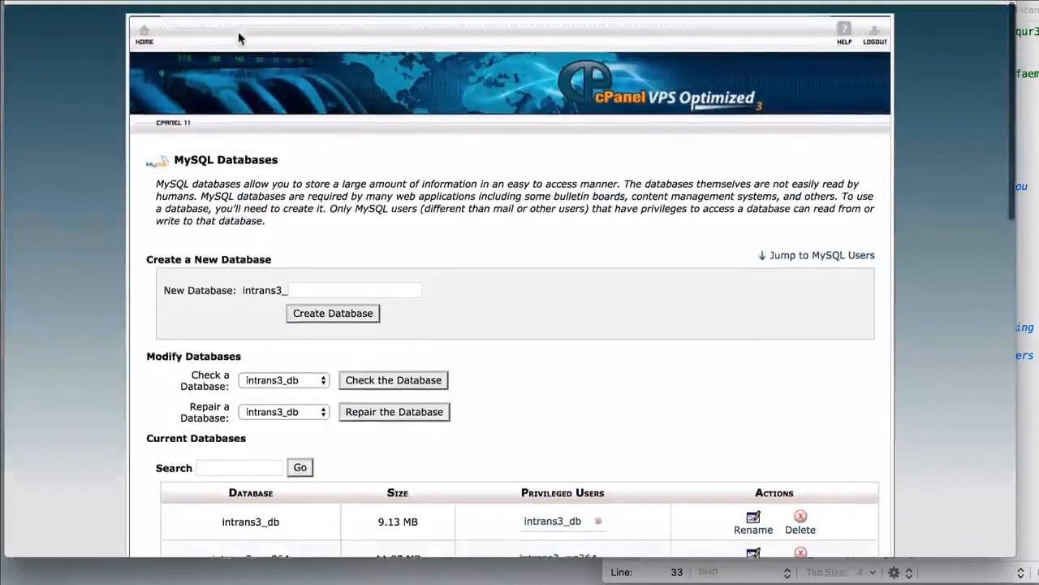
left_click(143, 31)
scroll(561, 134, "down", 8)
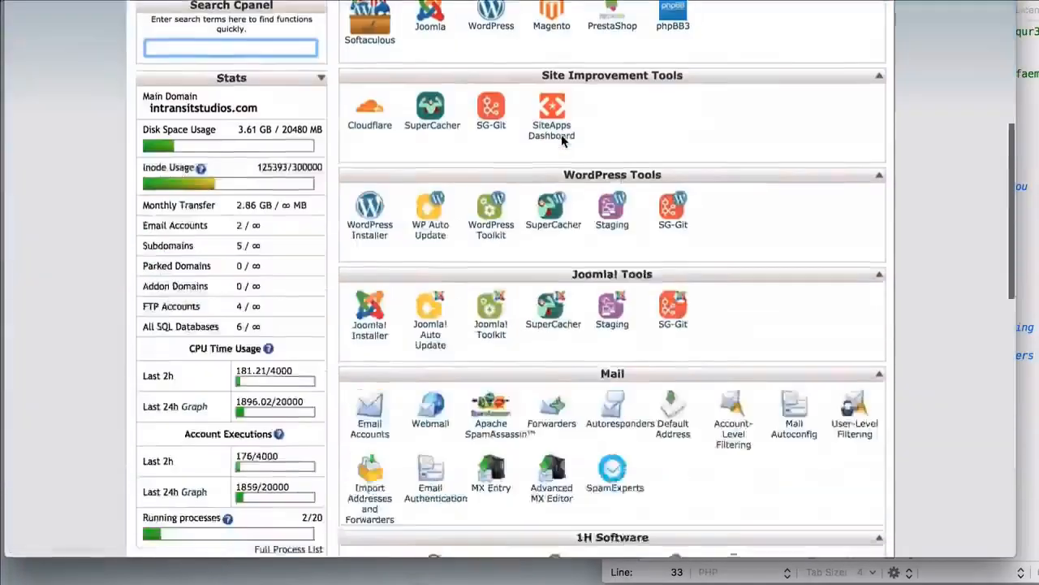
scroll(561, 134, "down", 3)
left_click(493, 252)
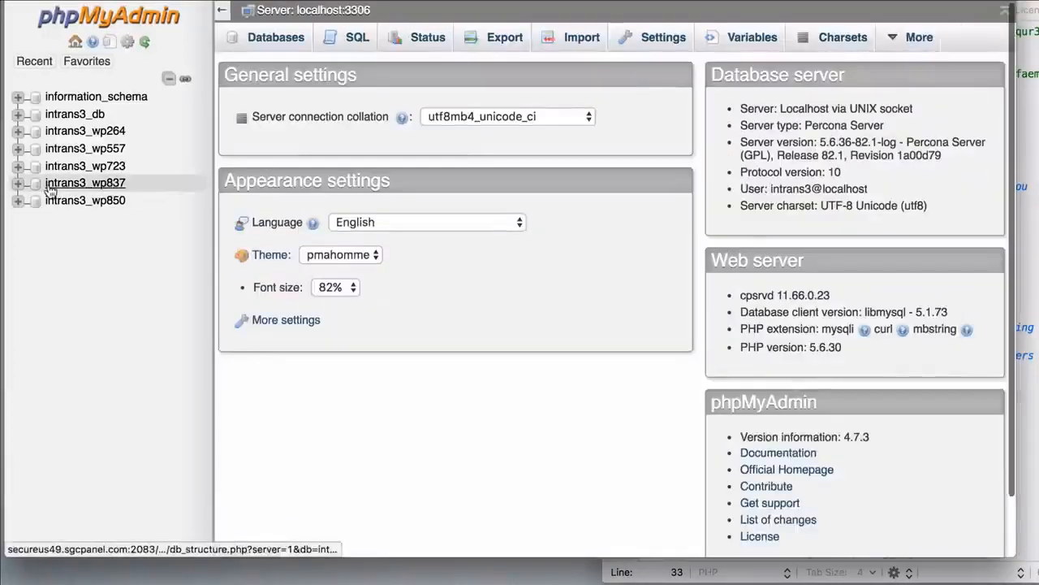
left_click(51, 187)
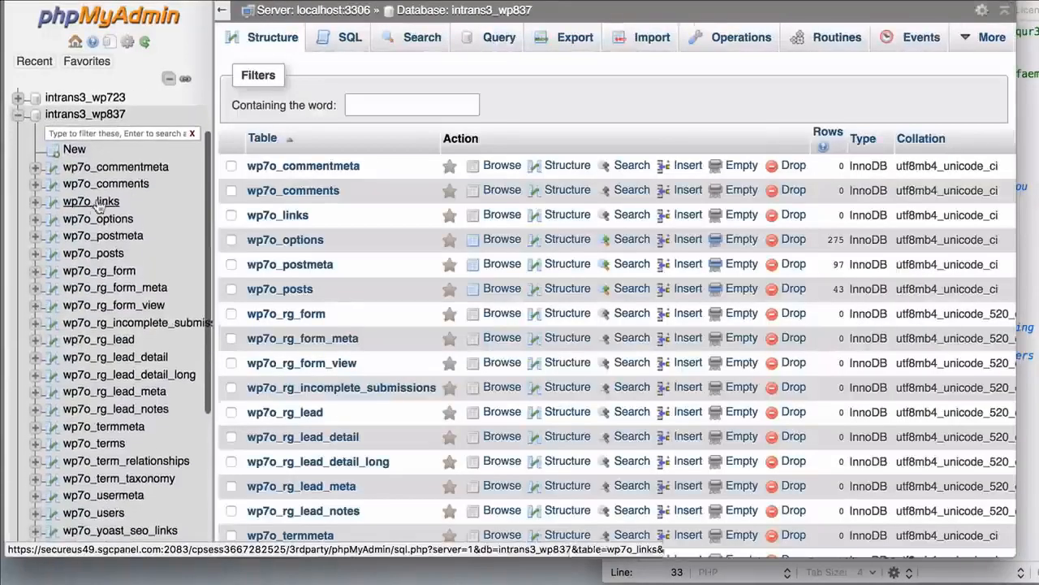
Change the $table_prefix in wp-config.php to wp7o_ to match the imported tables
left_click(1025, 147)
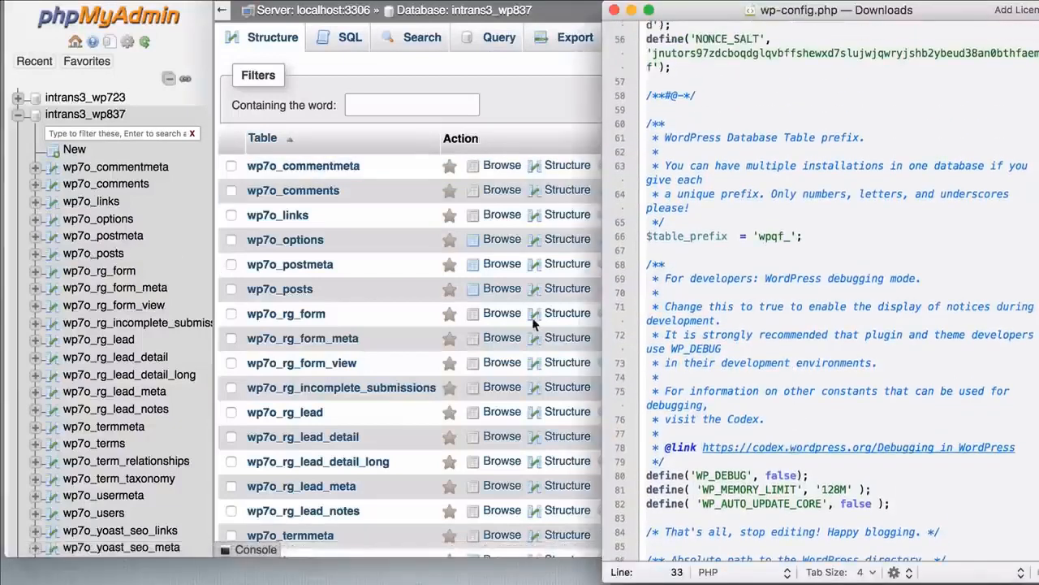
left_click(788, 236)
left_click(773, 236)
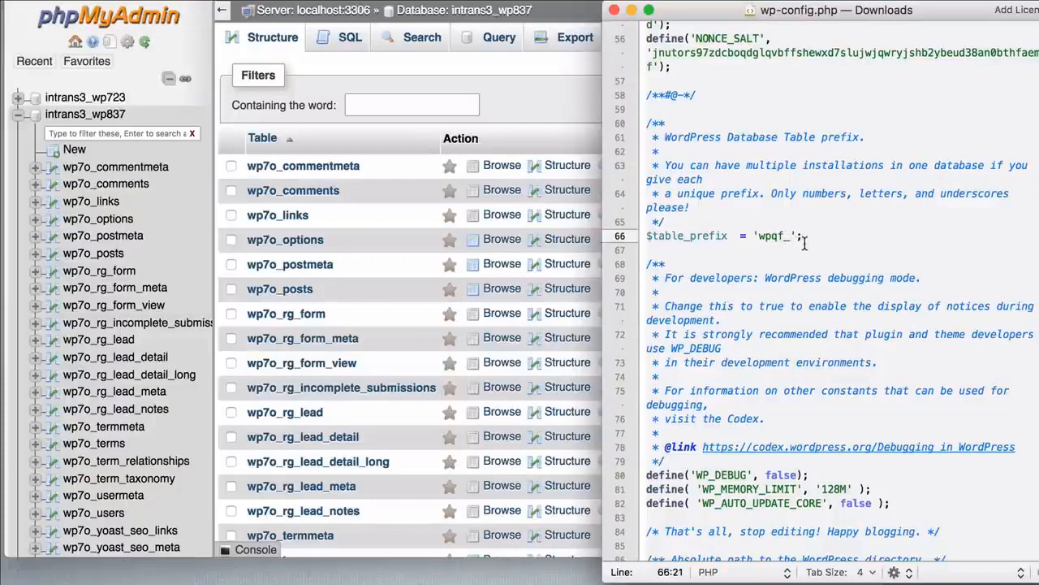
key("Right")
key("Delete")
key("BackSpace")
type("7o")
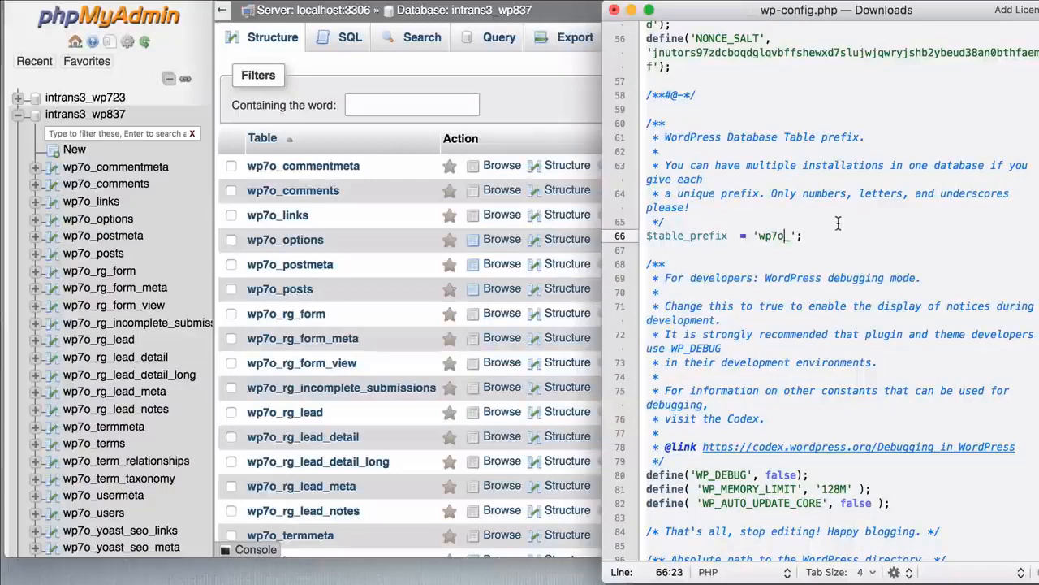
Upload the edited wp-config.php to public_html/newdevsite in File Manager, overwriting the existing file
left_click(566, 105)
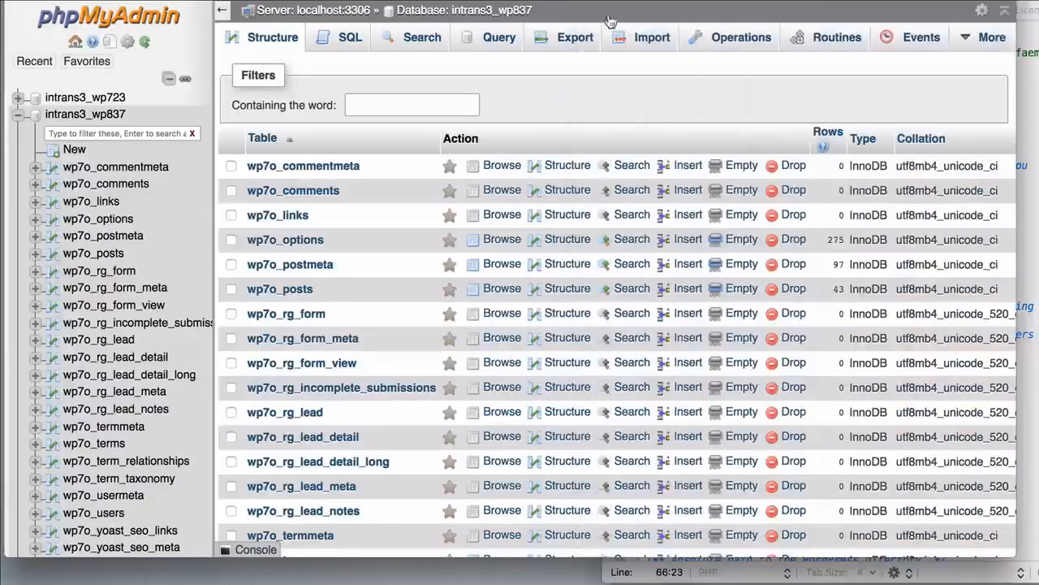
left_click(586, 1)
scroll(506, 212, "down", 1)
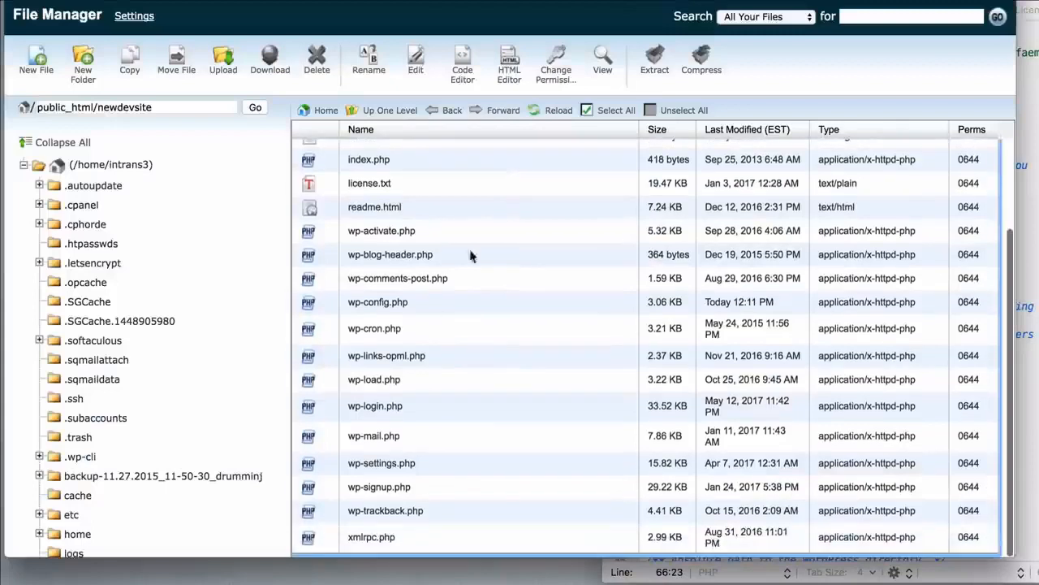
left_click(224, 66)
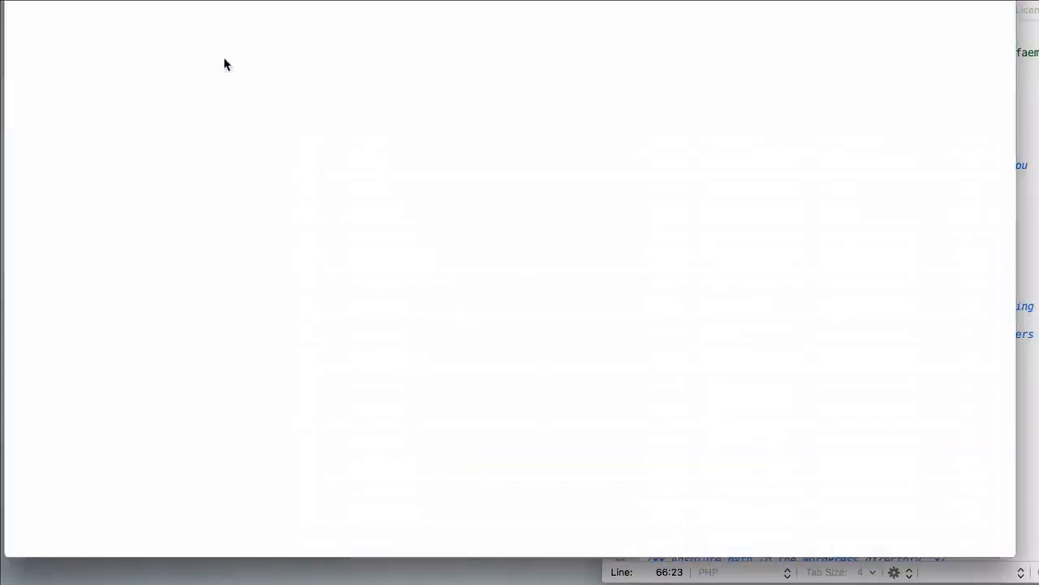
left_click(55, 94)
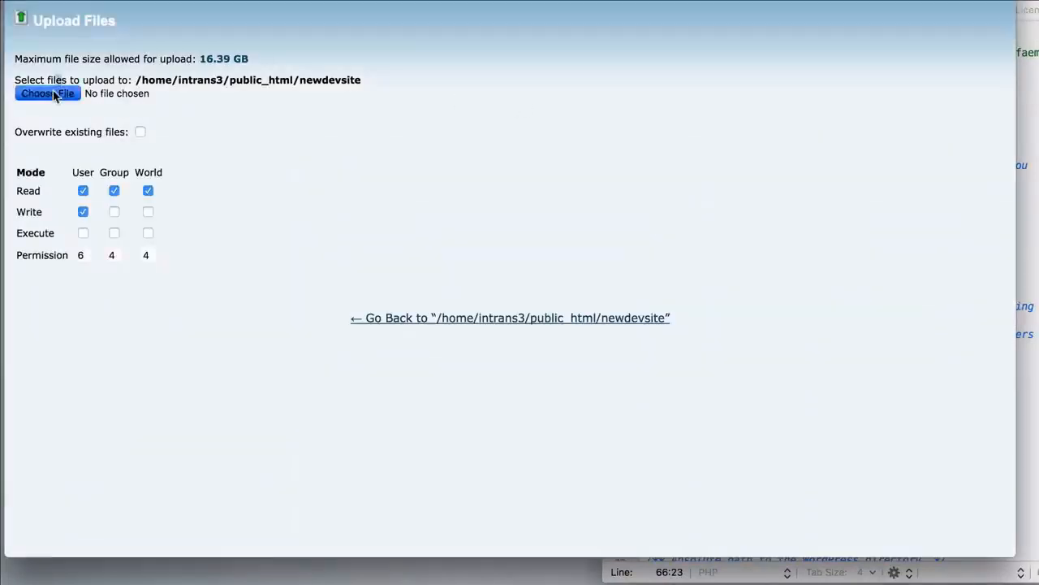
left_click(416, 59)
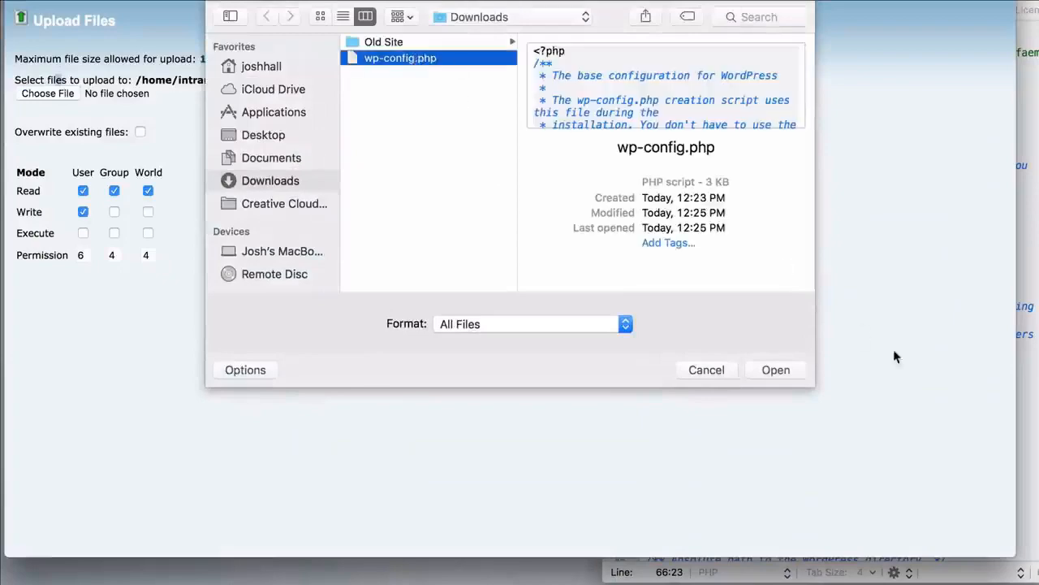
left_click(777, 370)
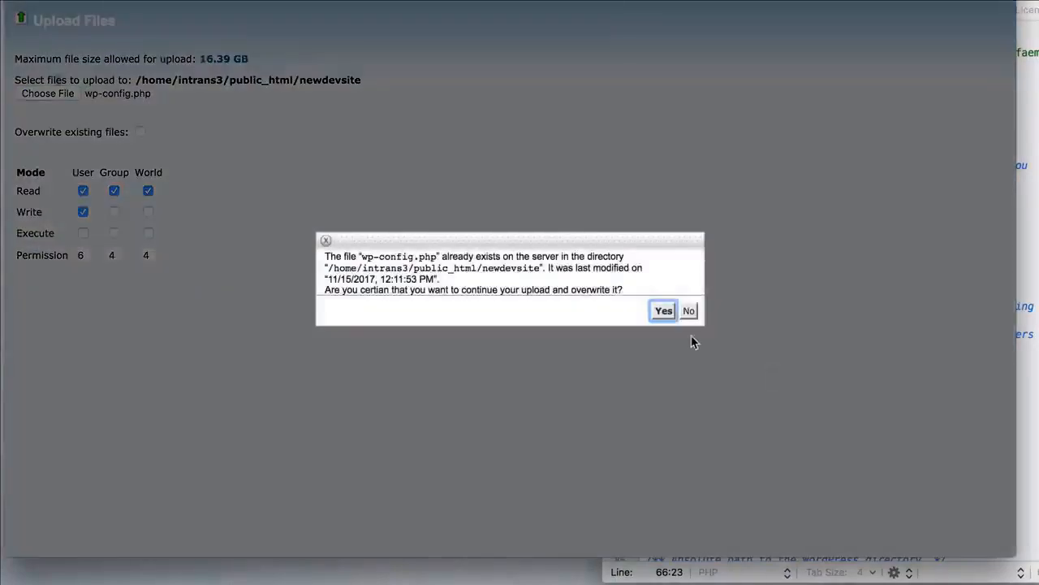
left_click(665, 310)
left_click(1033, 216)
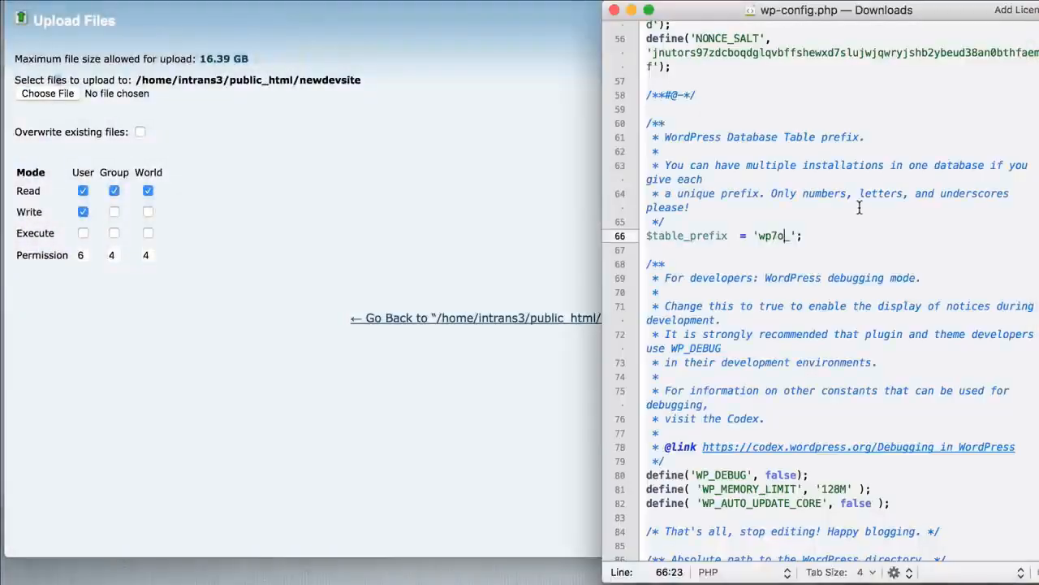
left_click(485, 170)
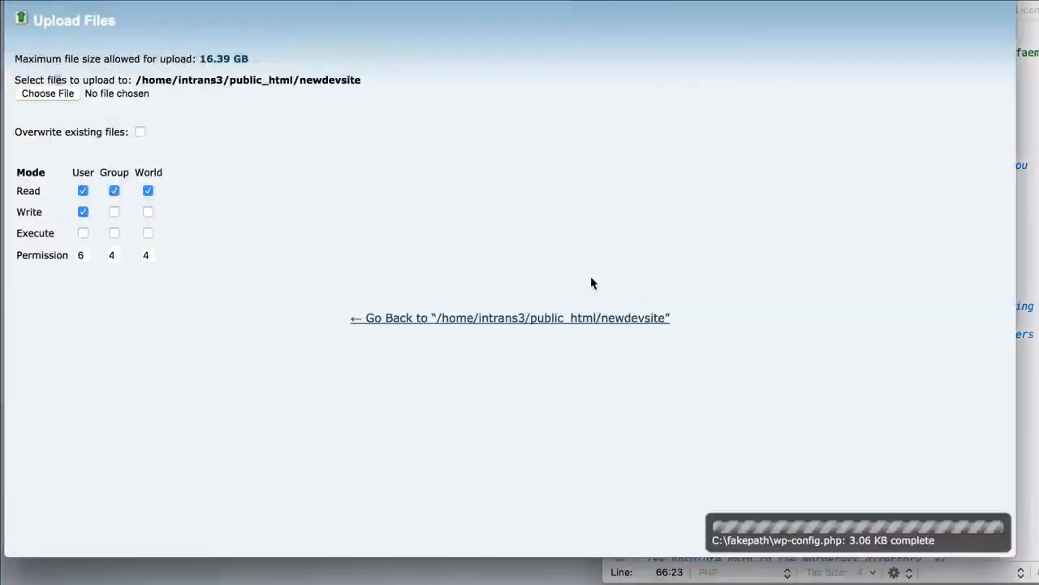
left_click(552, 317)
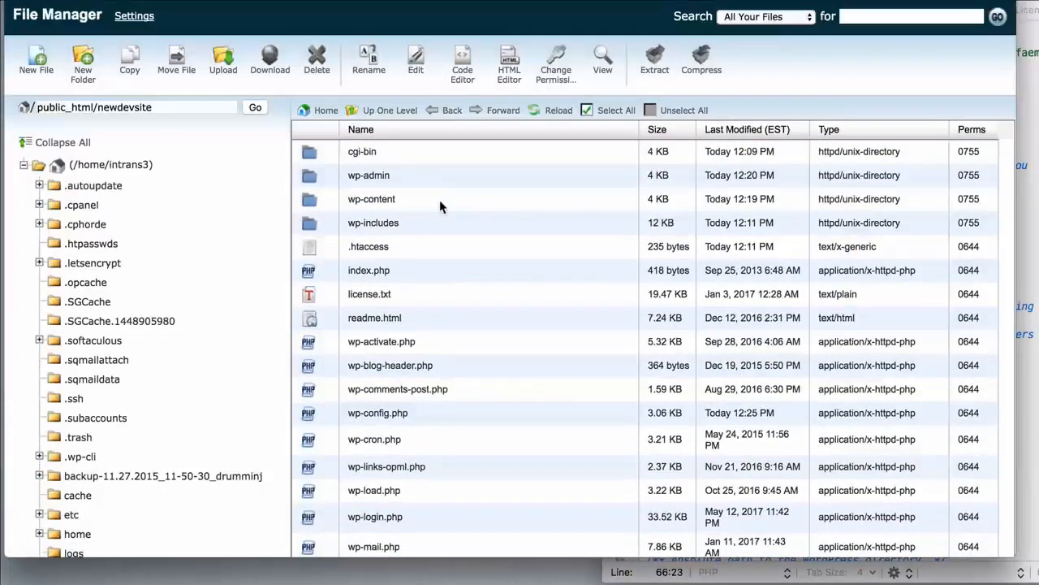
Reload newdevsite.intransitstudios.com to view the migrated homepage
scroll(439, 200, "down", 2)
scroll(434, 347, "up", 2)
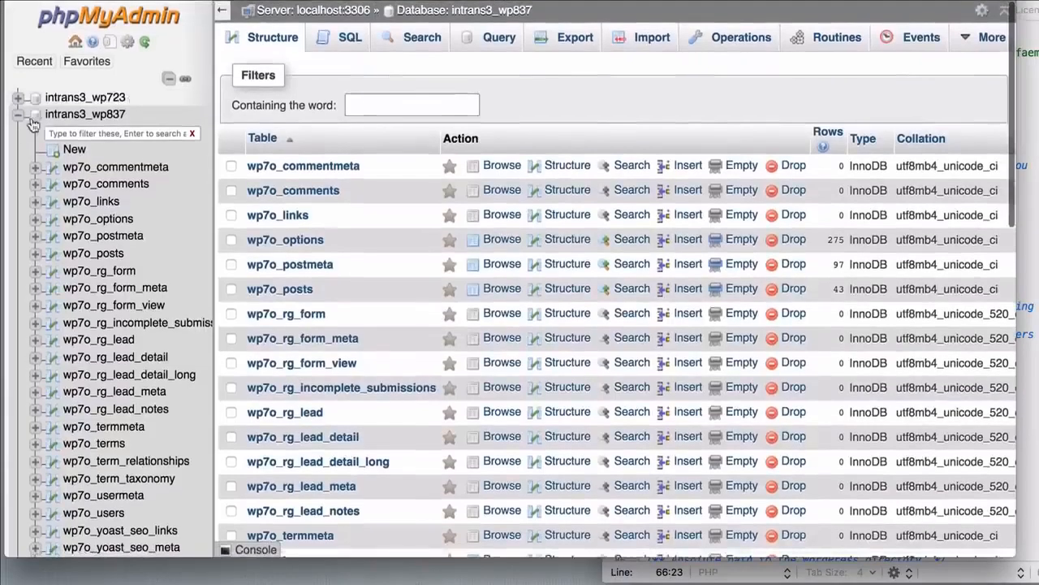
left_click(20, 116)
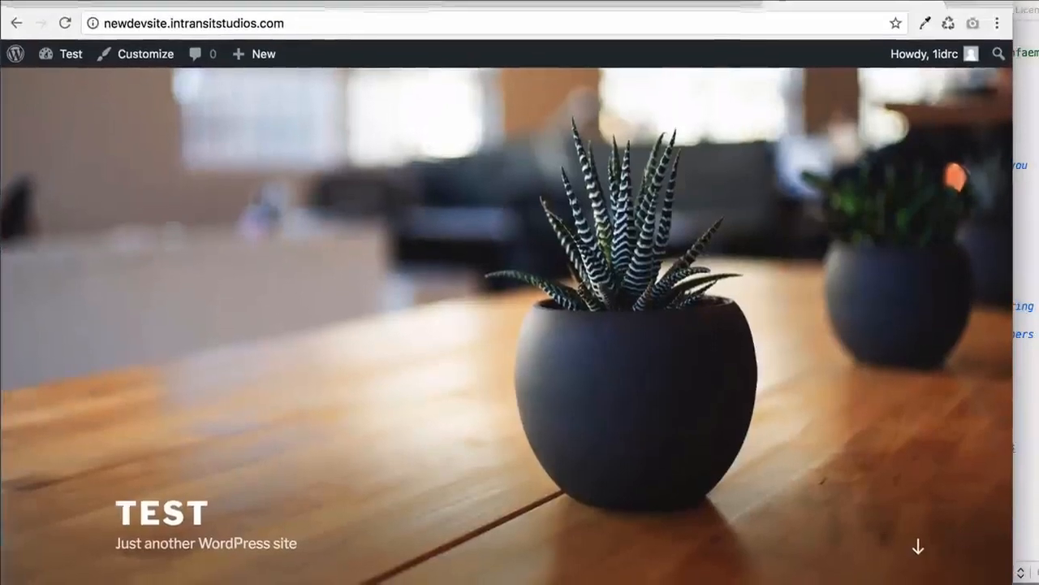
left_click(63, 17)
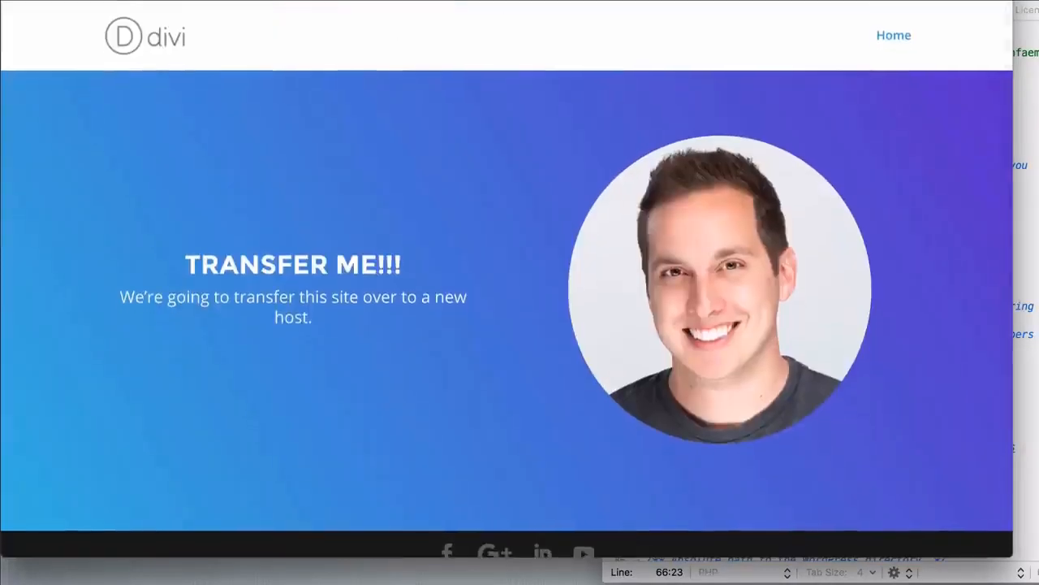
Open the /wp-admin login, sign in with the account e-mail and password, and save the password in the browser
type("/wp")
left_click(608, 103)
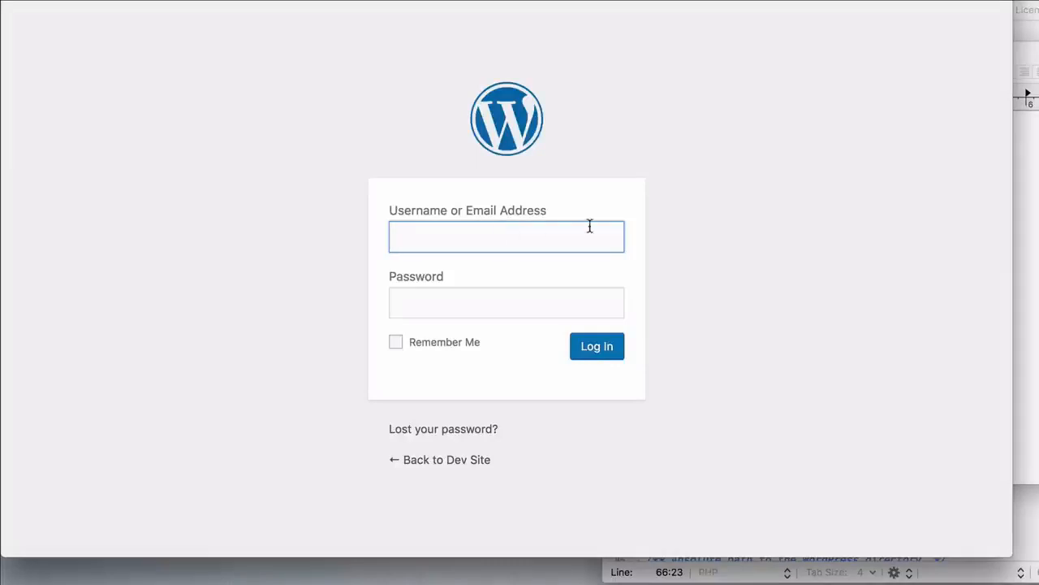
type("wordpress.intransitstudios")
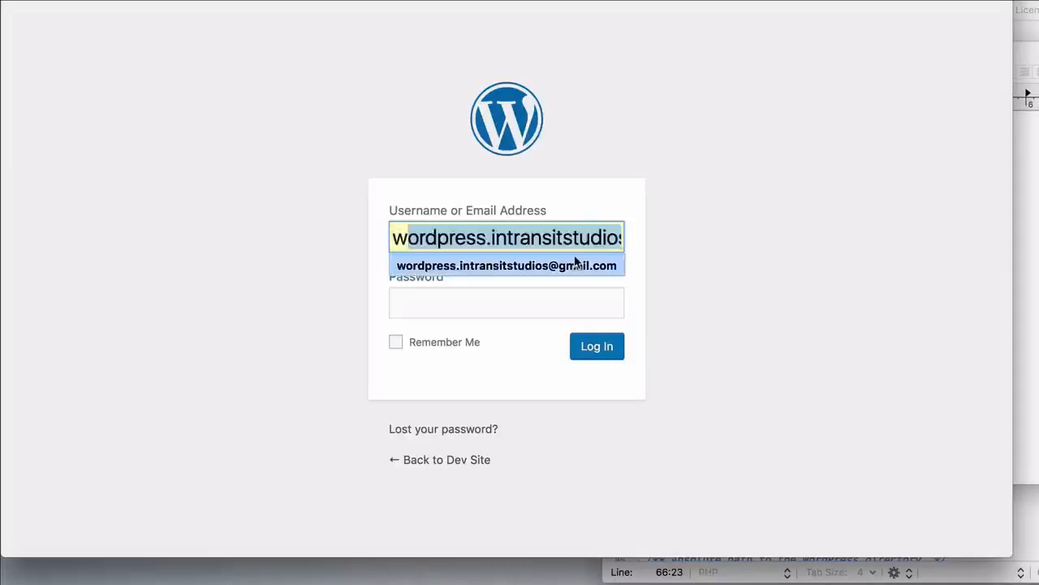
left_click(577, 264)
left_click(511, 303)
type("•••••")
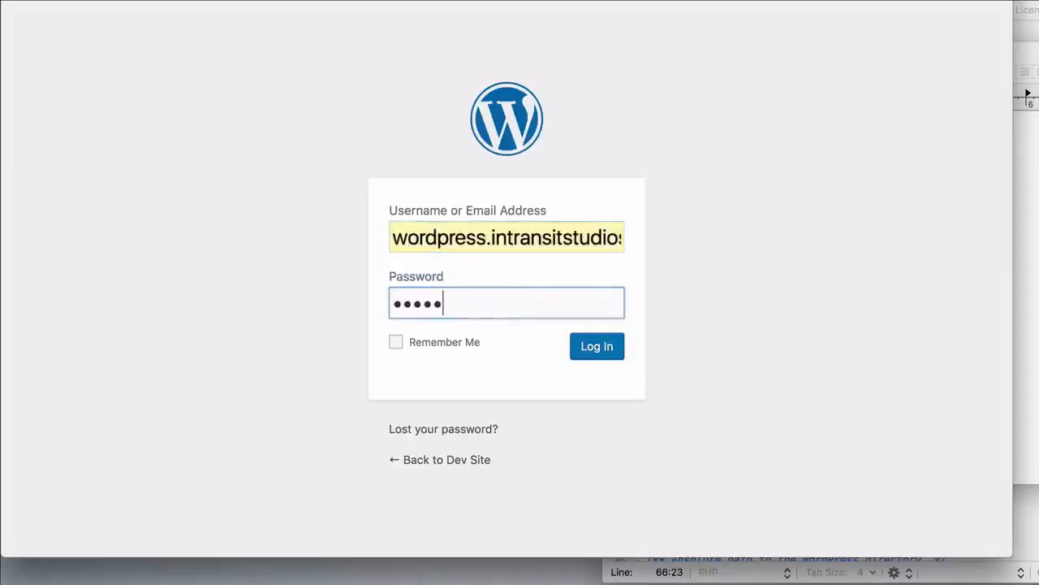
type("•••")
left_click(601, 346)
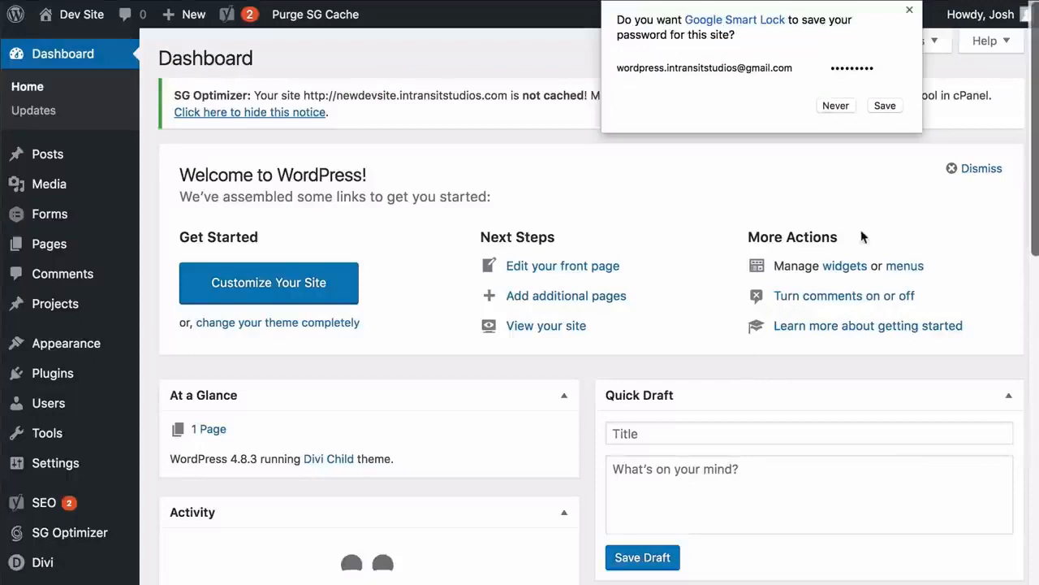
left_click(885, 106)
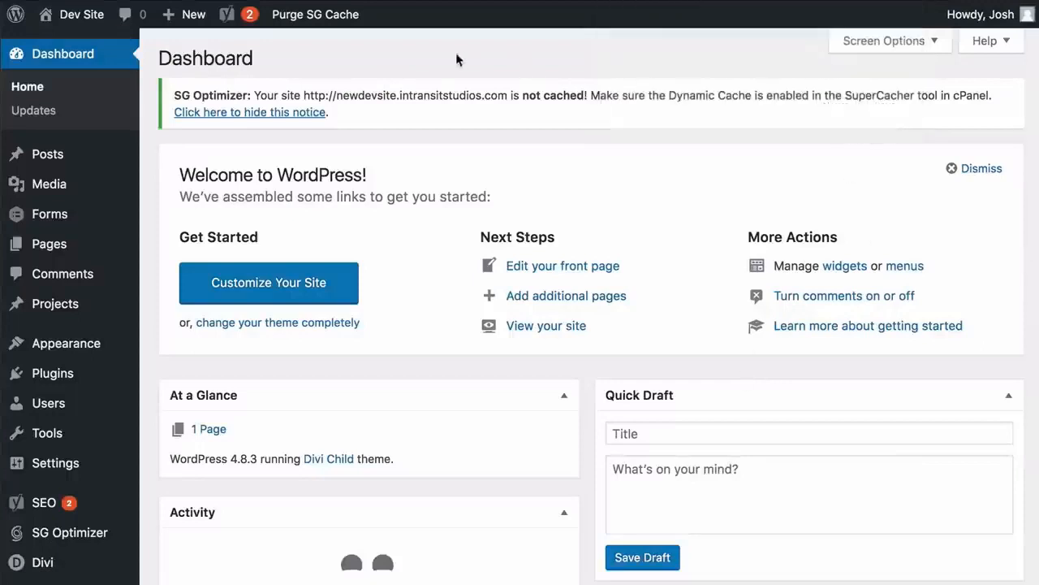
Visit the site front end and inspect the profile image's source URL, then close the developer tools
right_click(102, 15)
left_click(123, 17)
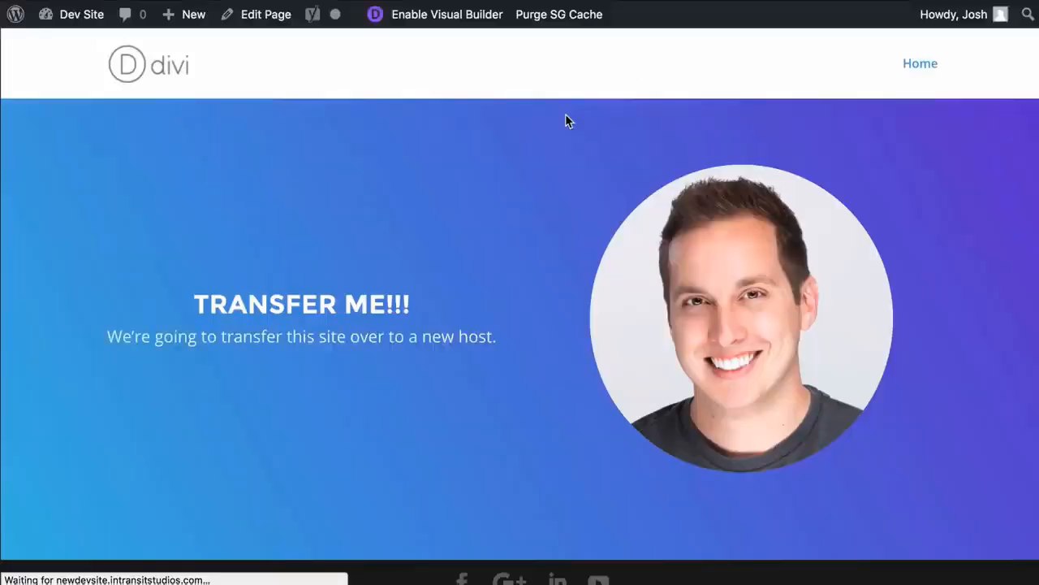
right_click(735, 306)
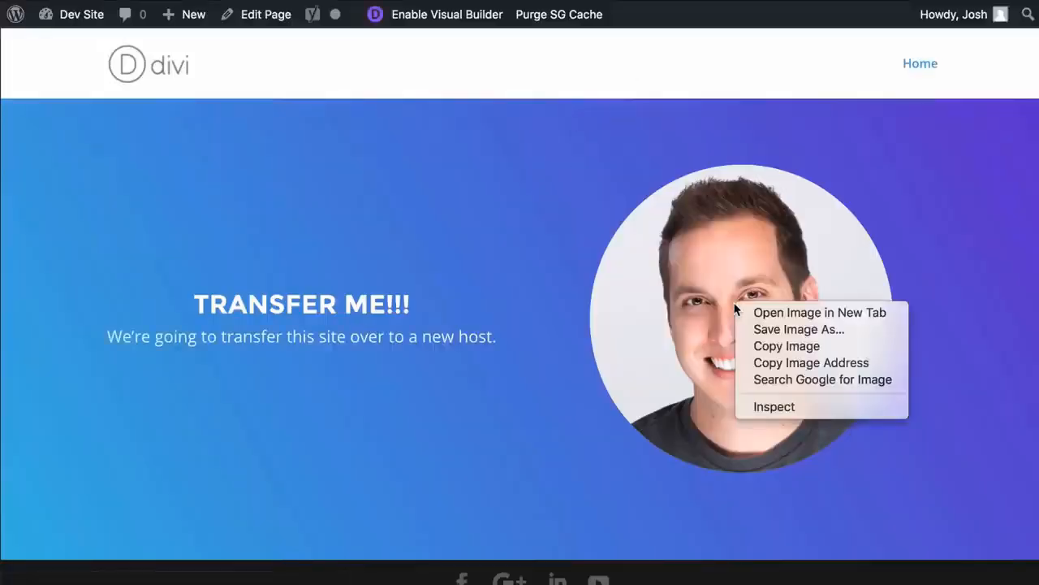
left_click(770, 406)
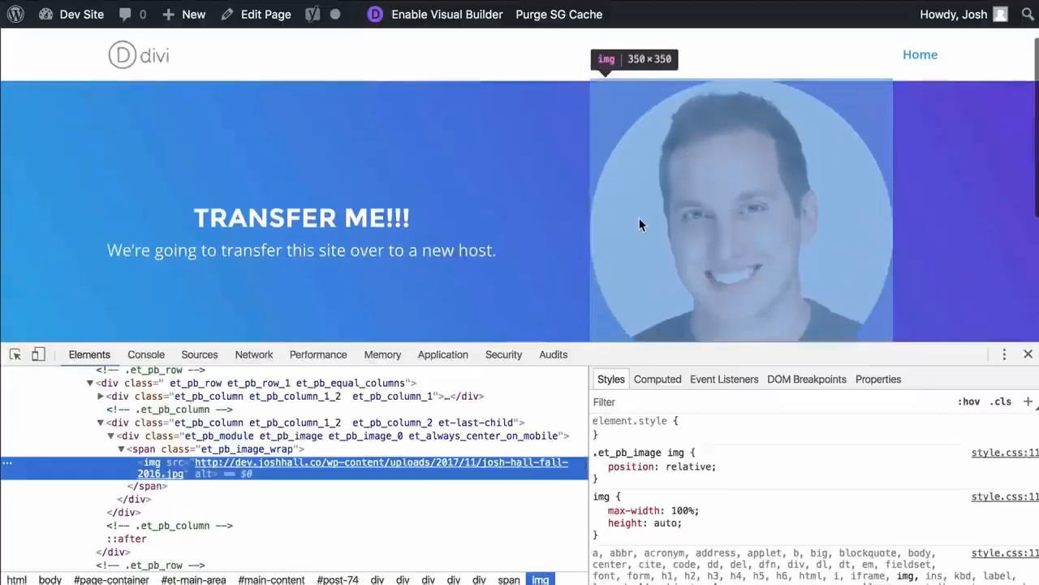
mouse_move(217, 466)
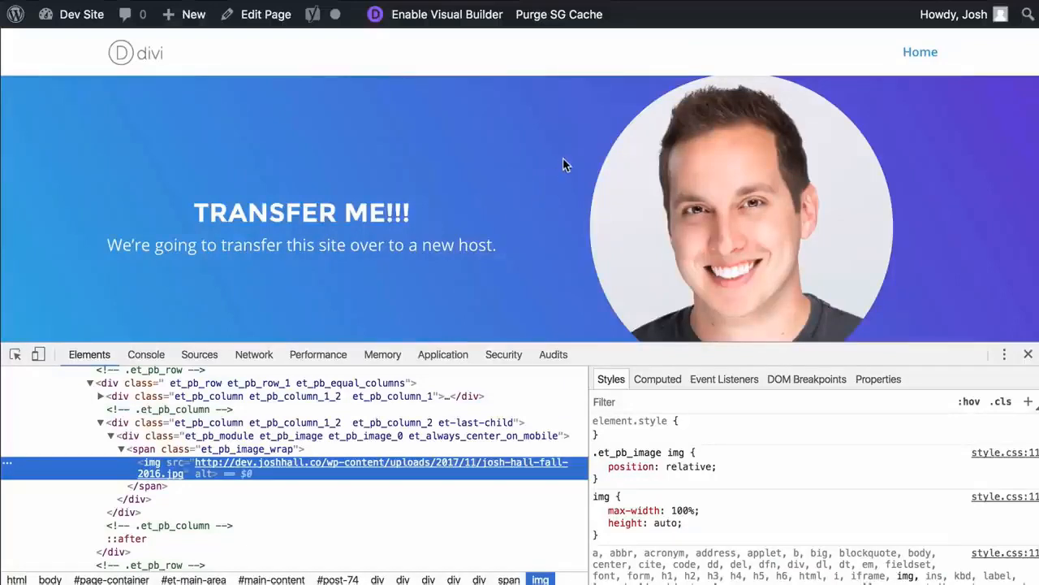
left_click(1028, 354)
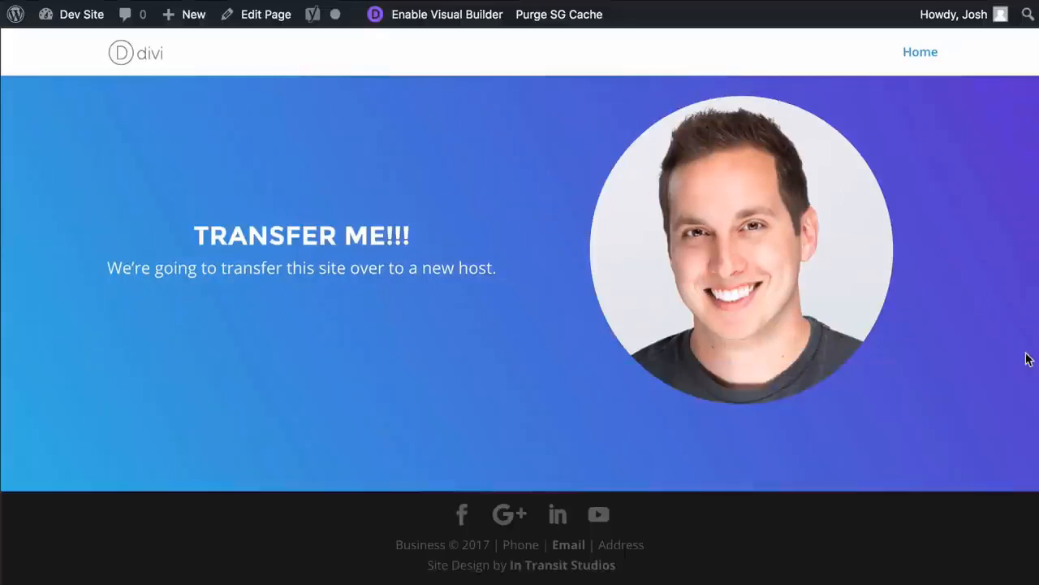
Review the installed plugins list from the dashboard and open the Velvet Blues Update URLs tool
left_click(91, 20)
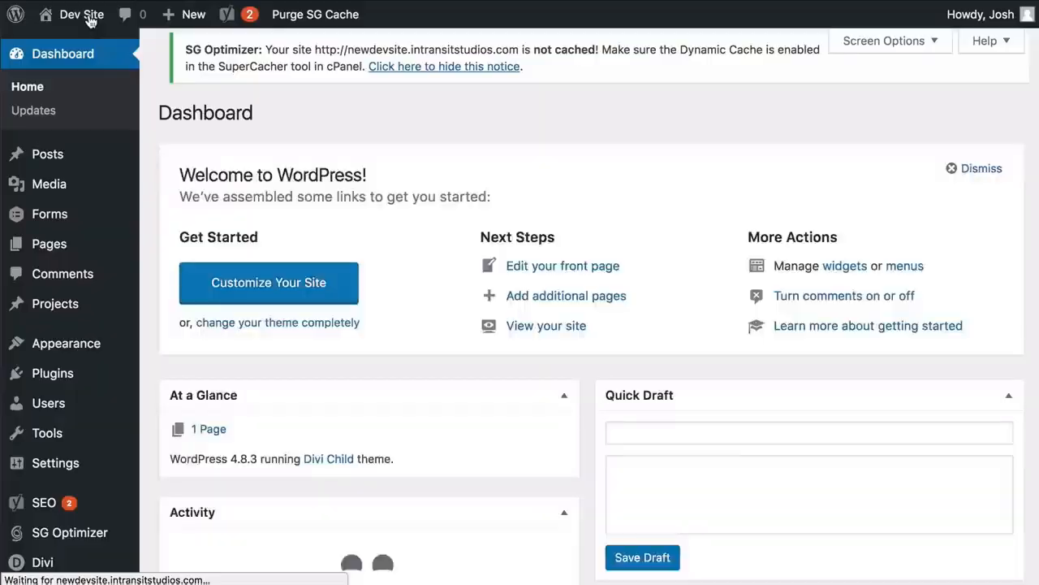
left_click(52, 372)
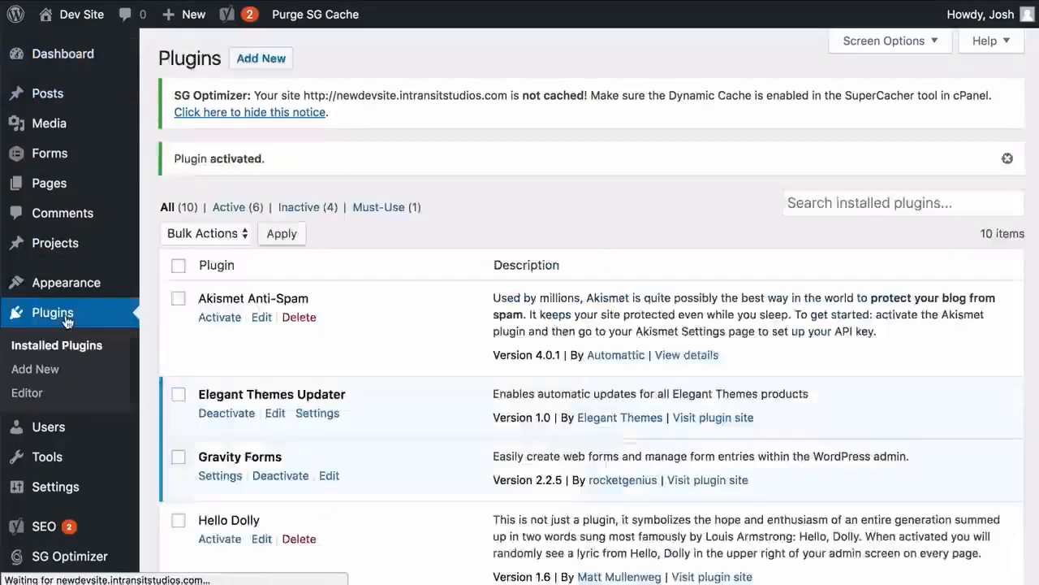
scroll(557, 126, "down", 10)
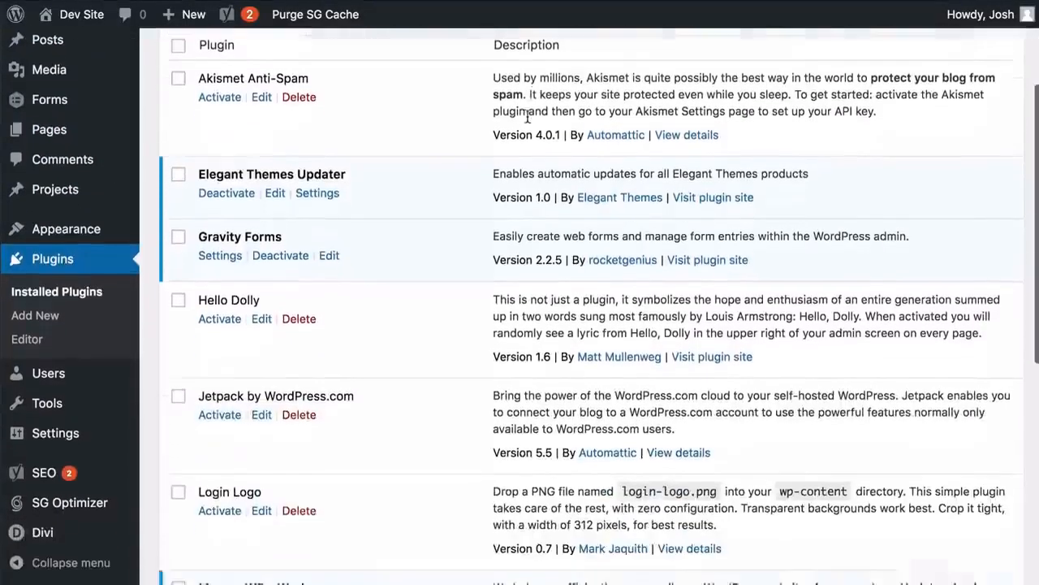
scroll(527, 116, "down", 1)
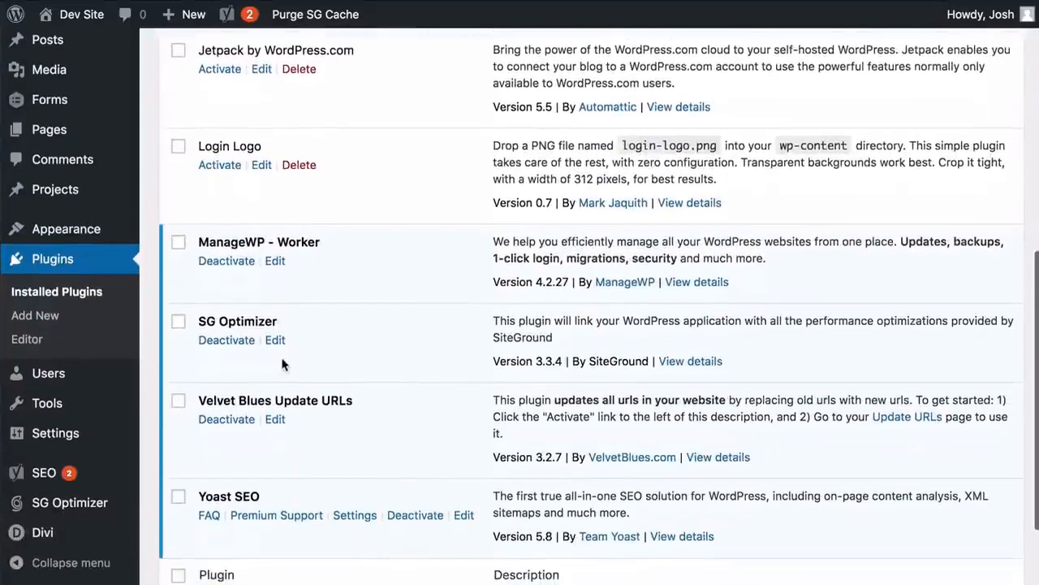
scroll(409, 397, "down", 1)
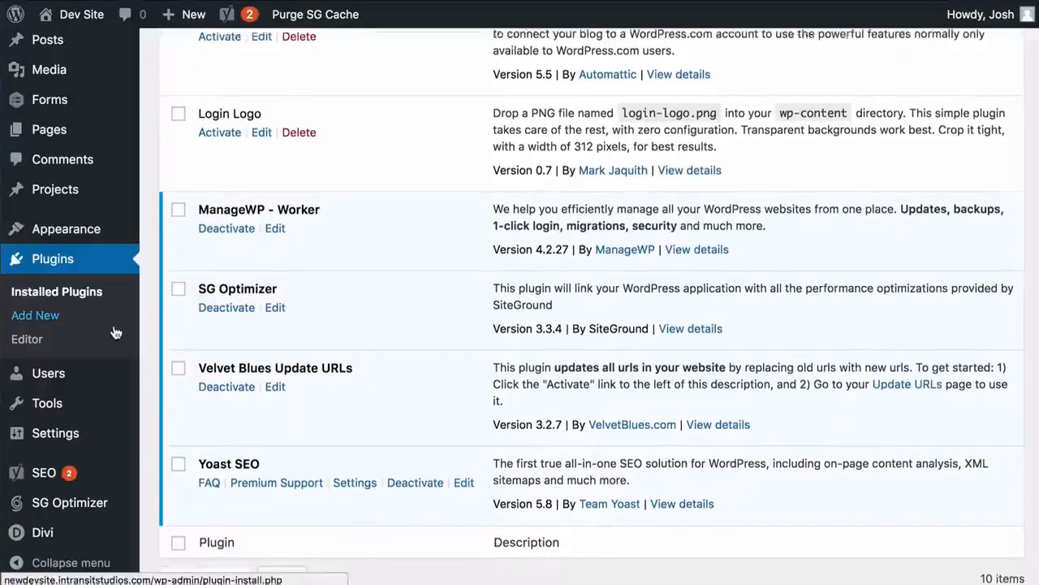
scroll(65, 373, "down", 1)
mouse_move(81, 414)
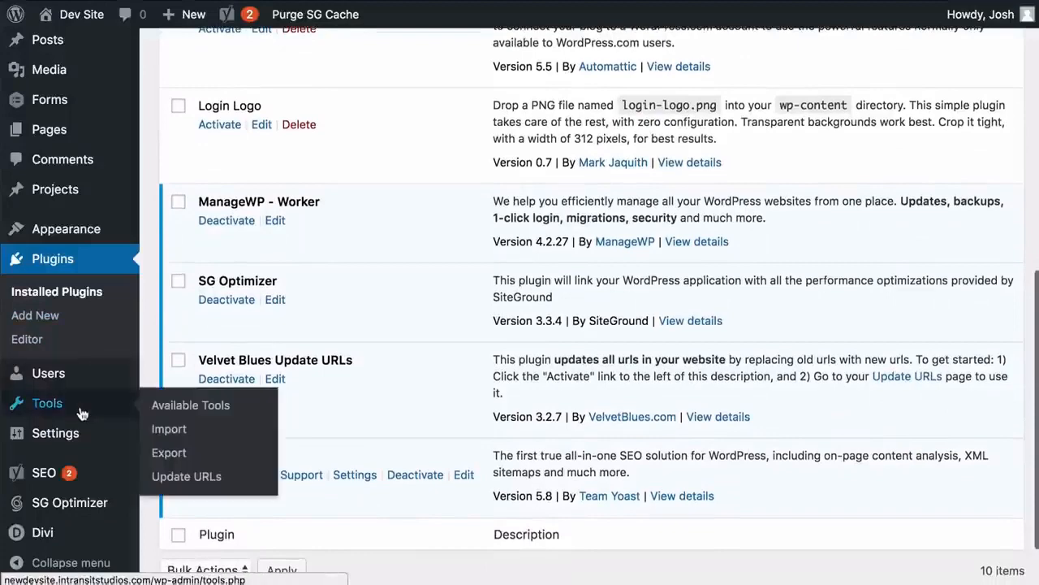
left_click(197, 480)
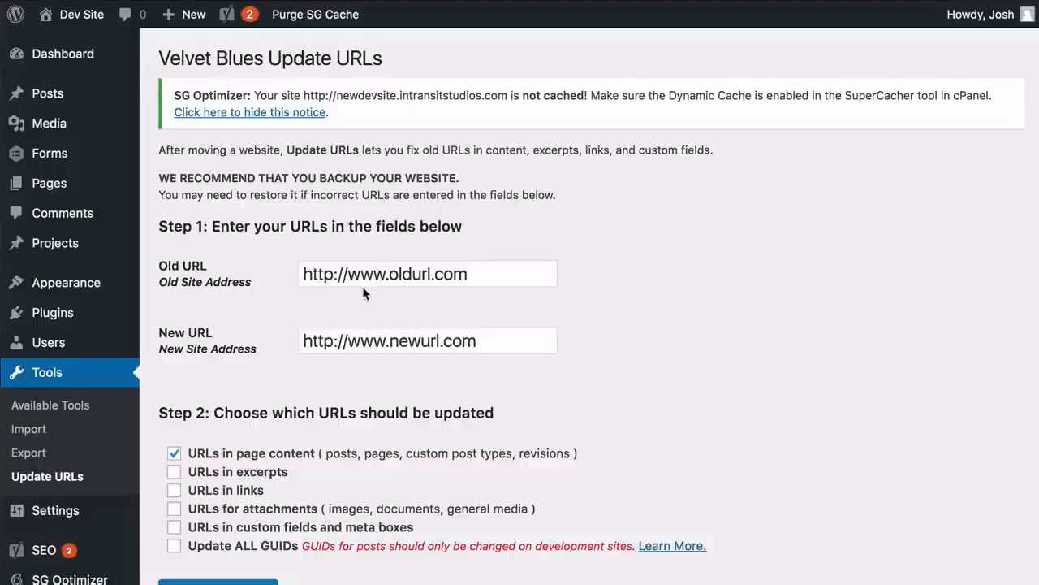
left_click(463, 274)
type("http://dev.joshhall.co/")
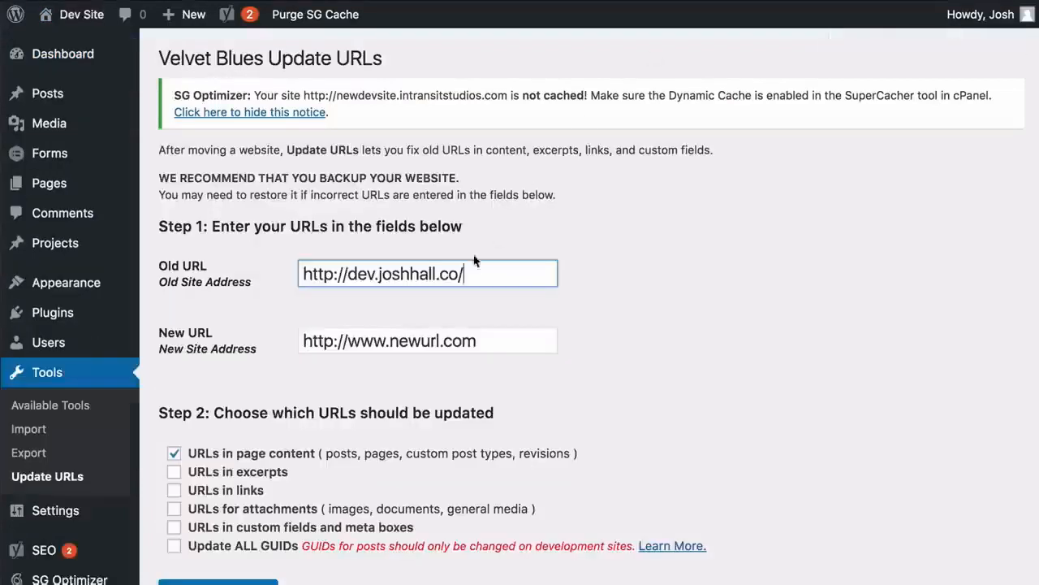
left_click(428, 342)
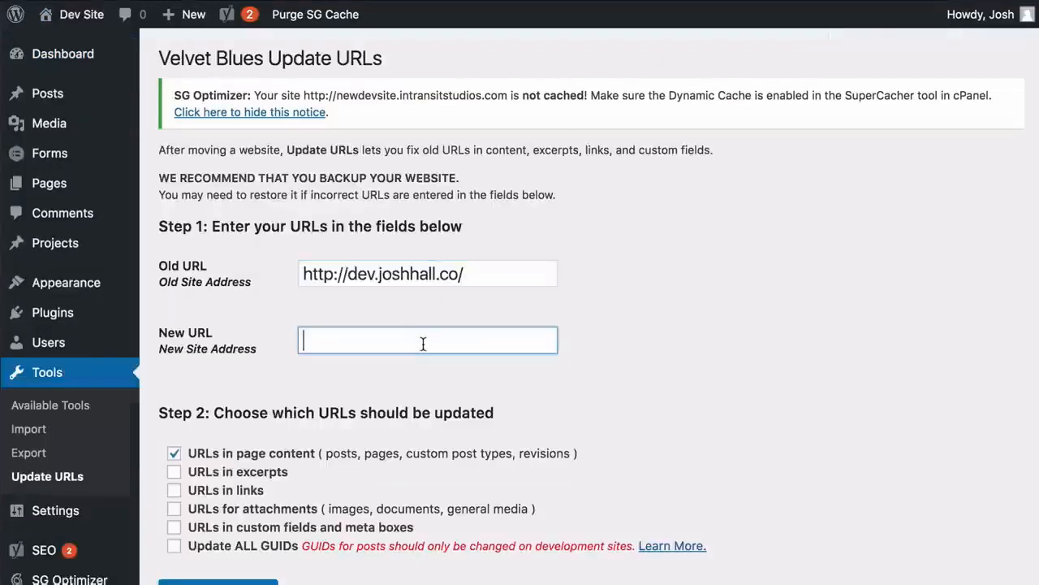
type("http://newdevsite.intransitstudios.com/")
scroll(332, 346, "left", 1)
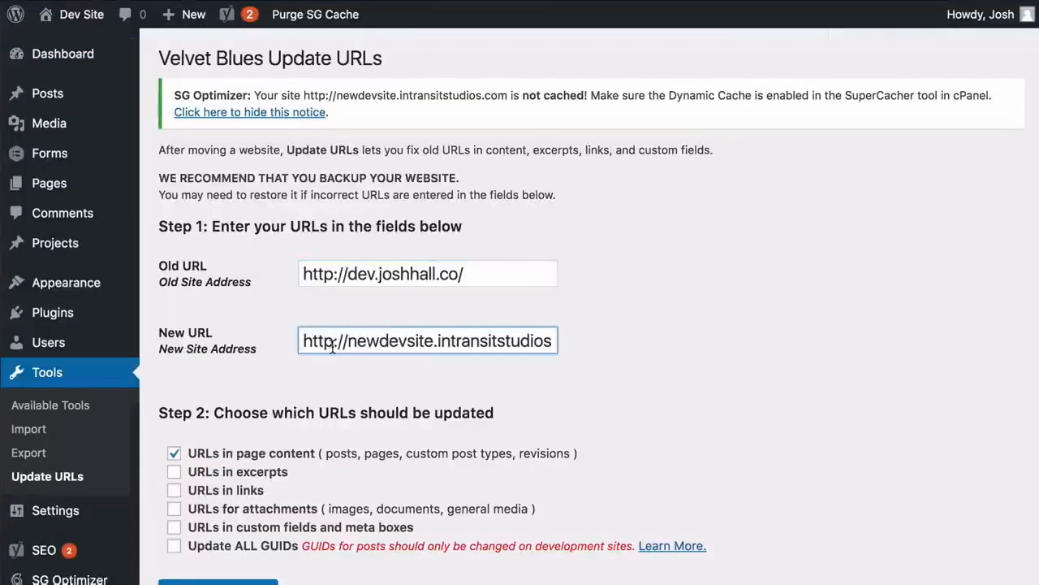
left_click(482, 268)
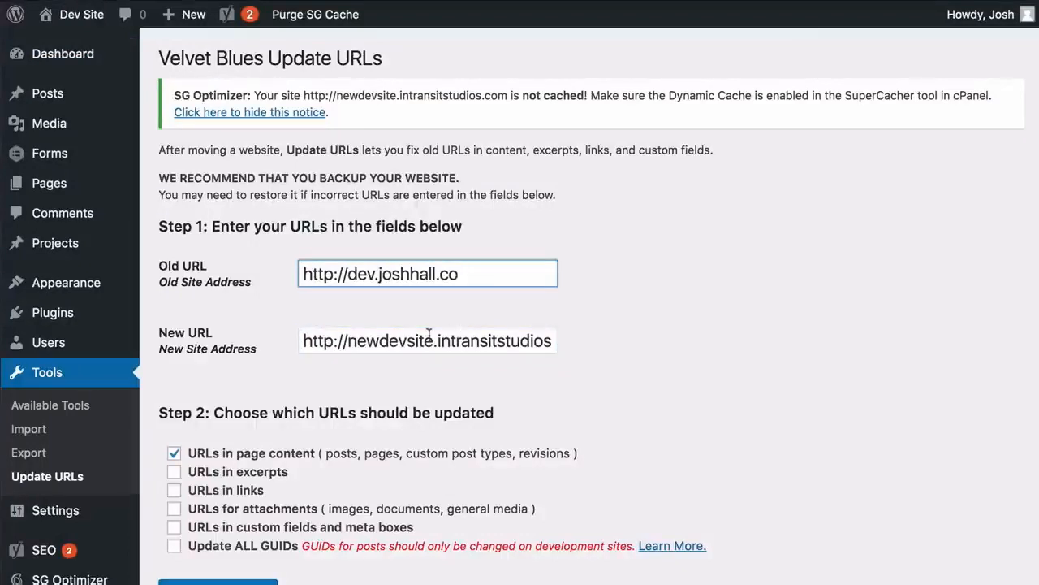
scroll(380, 341, "right", 2)
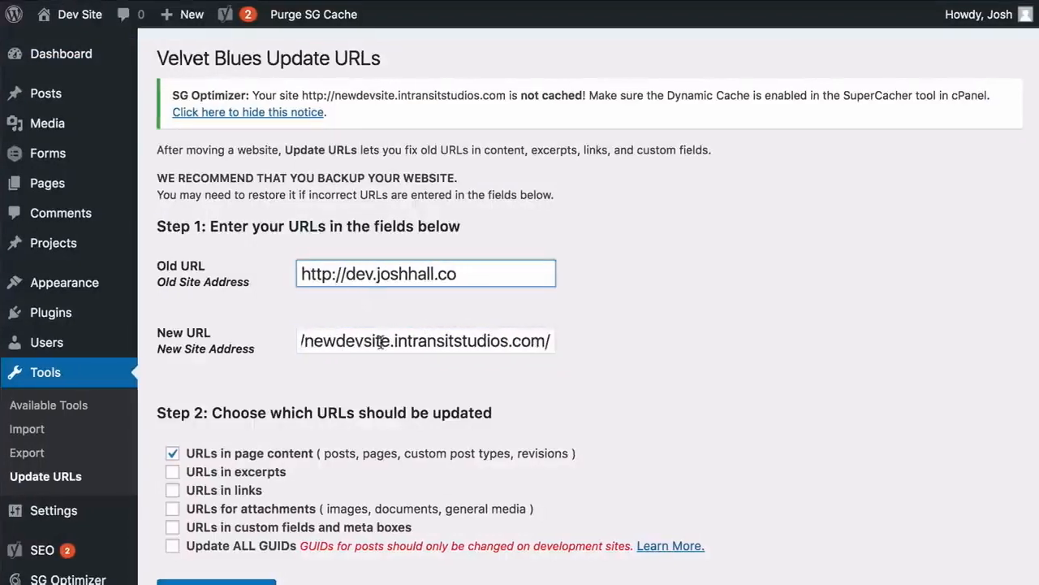
left_click(557, 339)
key("BackSpace")
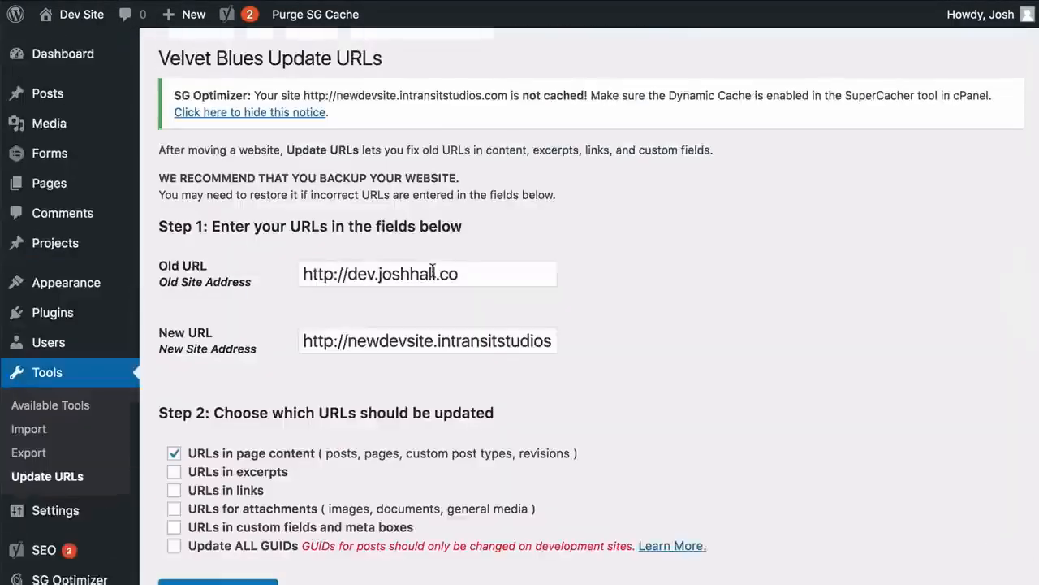
Tick the excerpts, links, attachments, custom fields and all GUIDs options, then run the URL update
scroll(241, 376, "down", 3)
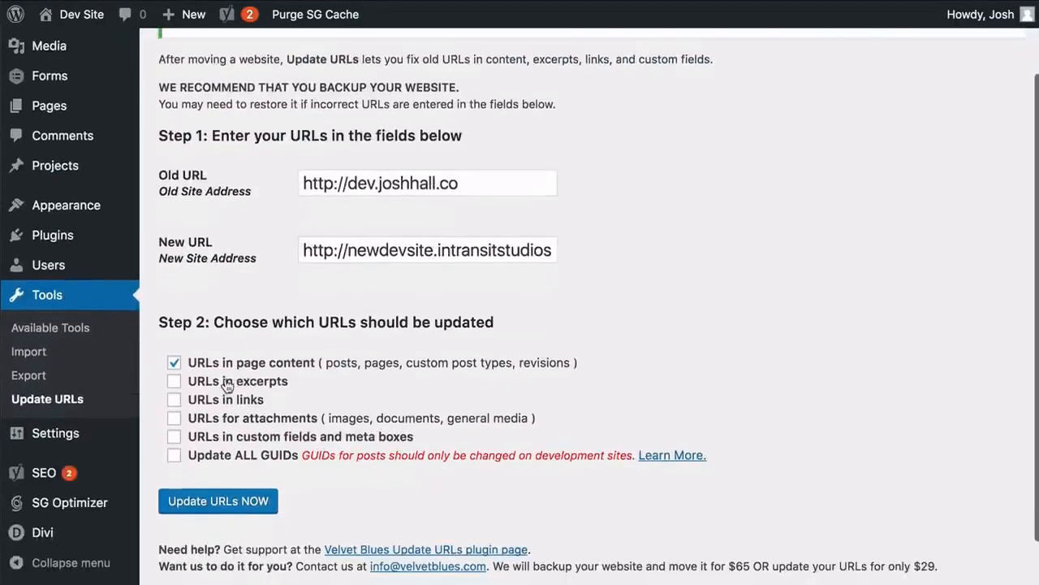
left_click(174, 381)
left_click(174, 399)
left_click(175, 417)
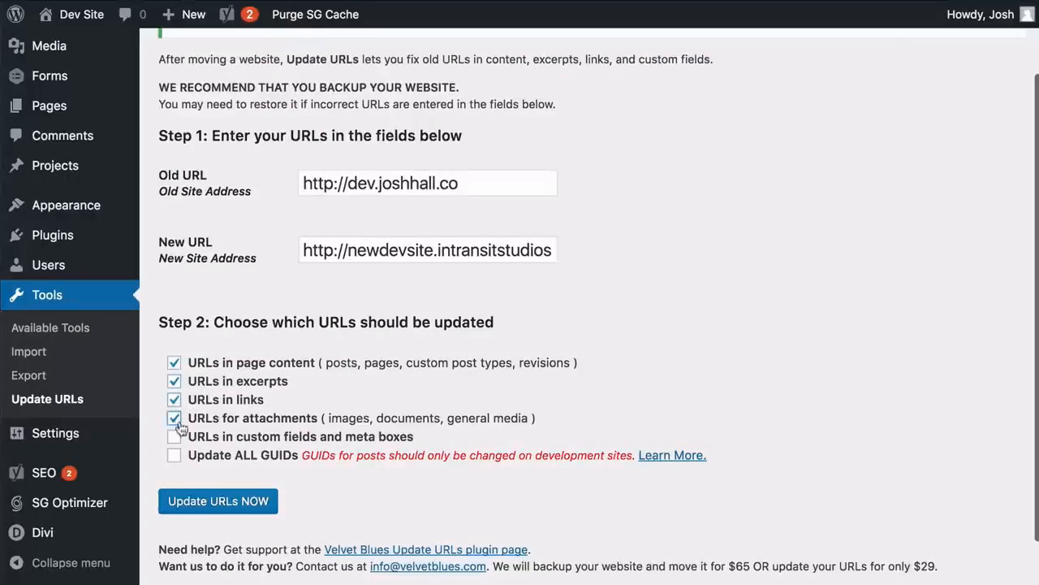
left_click(175, 436)
left_click(175, 455)
left_click(230, 501)
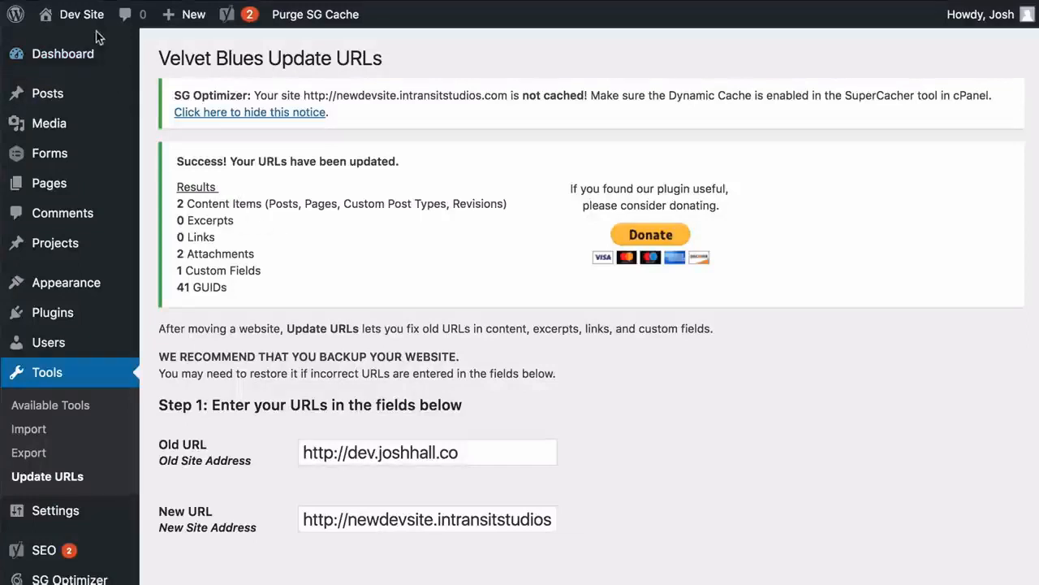
Return to the site front end, inspect the profile image's source URL, and close the developer tools
left_click(81, 14)
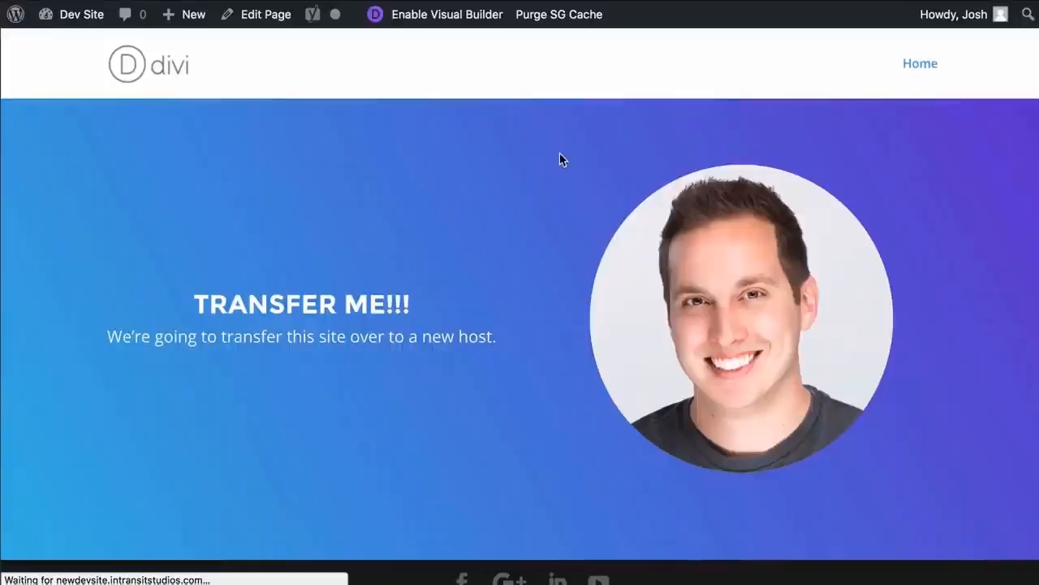
right_click(747, 243)
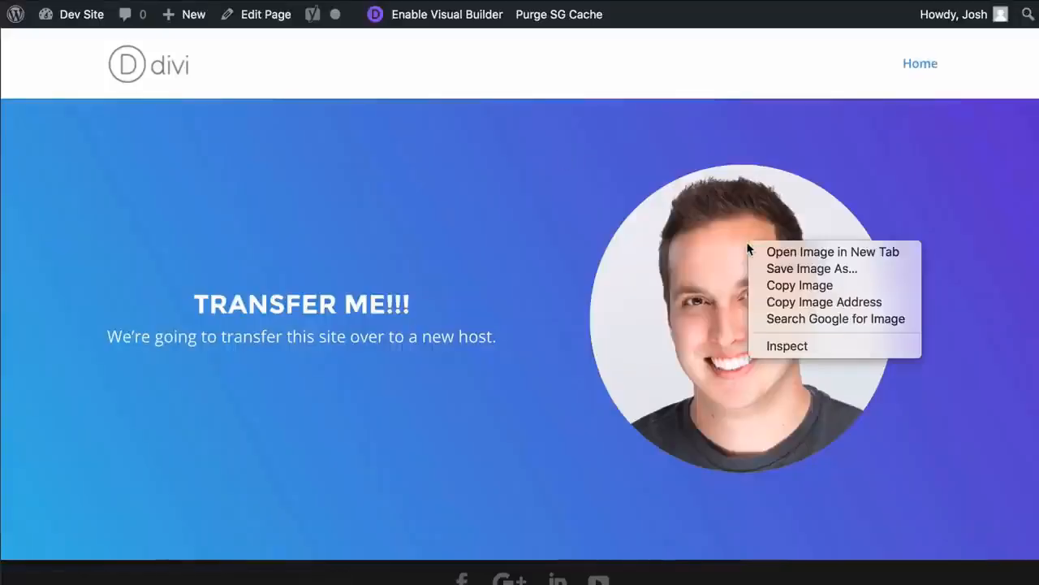
left_click(774, 347)
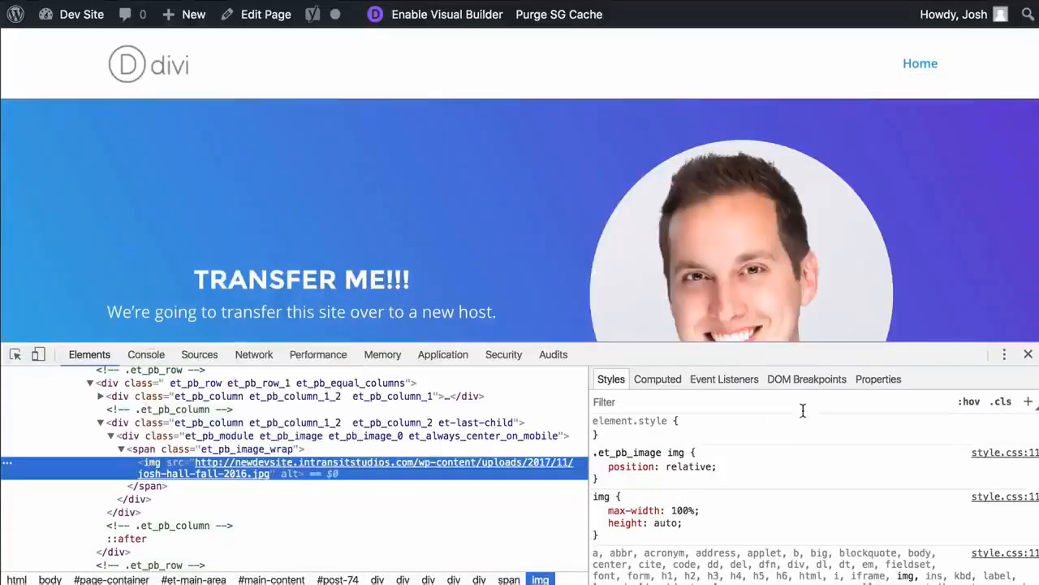
left_click(1028, 354)
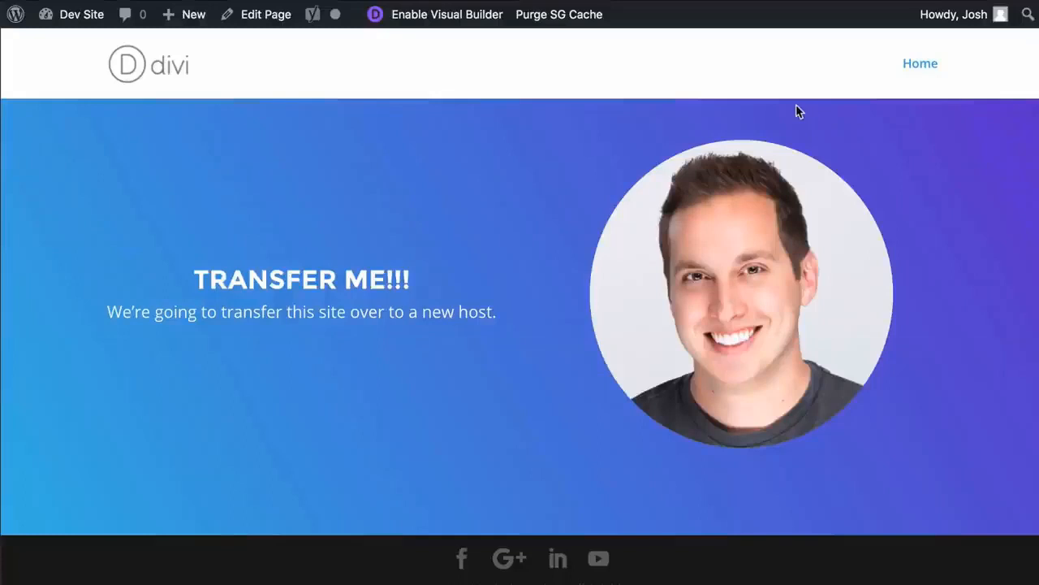